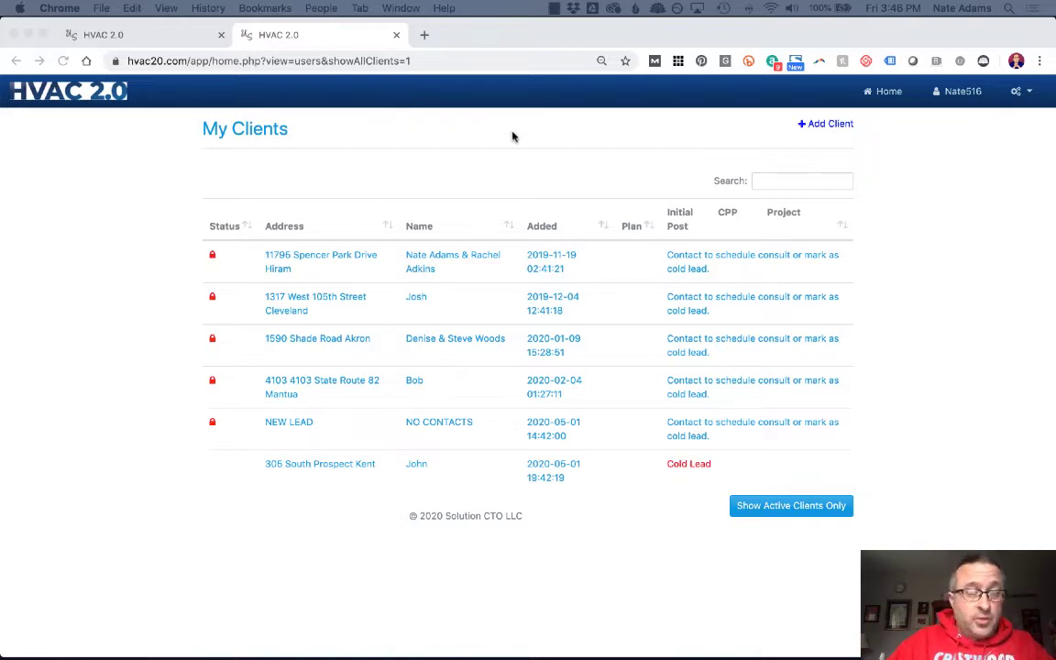
Step: Look over the public HVAC 2.0 homepage from its banner to its footer, then return to the My Clients list
left_click(146, 36)
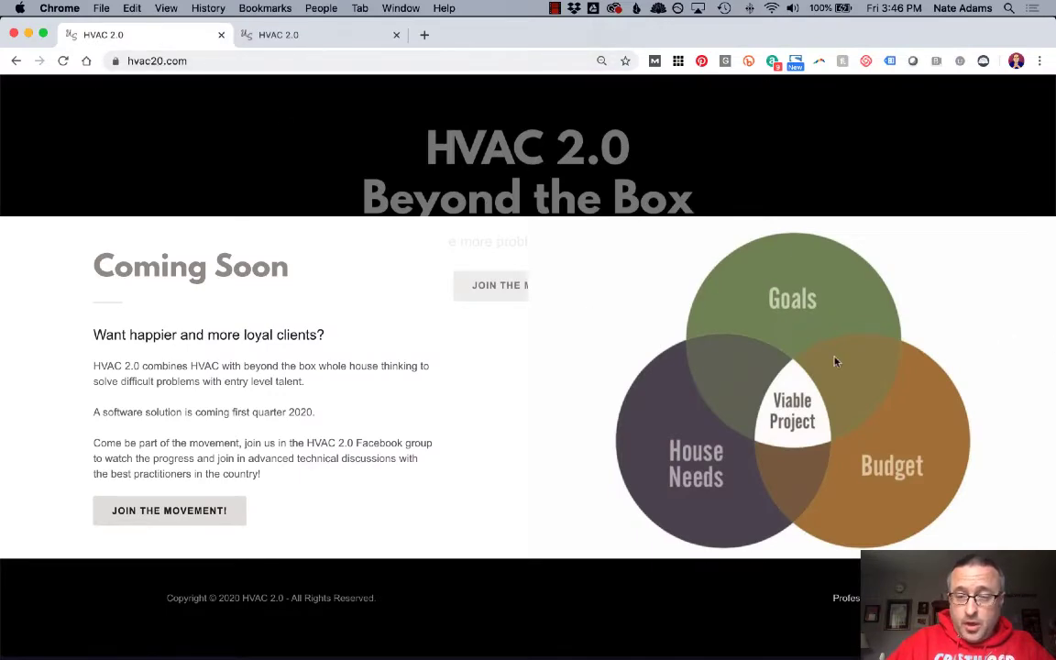
scroll(884, 432, "up", 5)
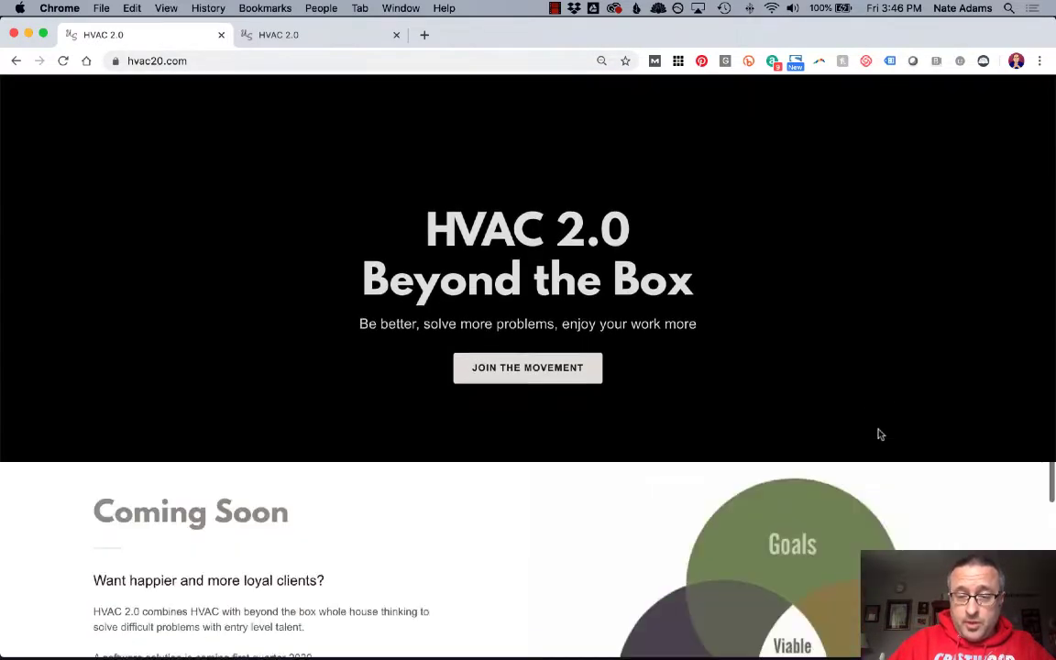
scroll(880, 435, "down", 5)
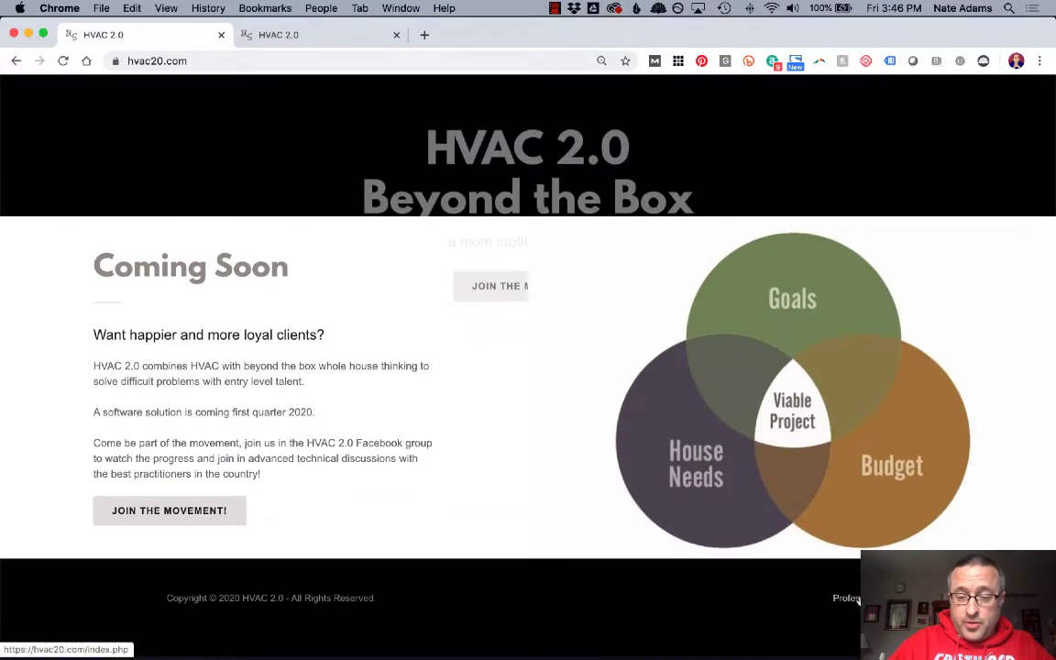
left_click(306, 34)
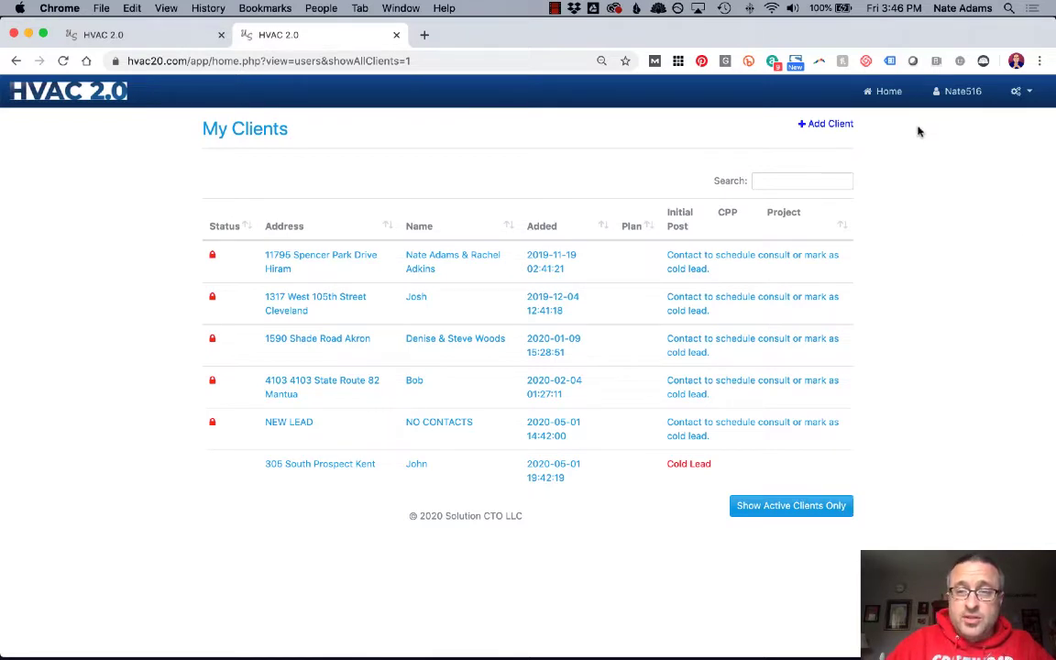
Step: Add a new client and try looking up the service address with the partial entry 30
left_click(823, 125)
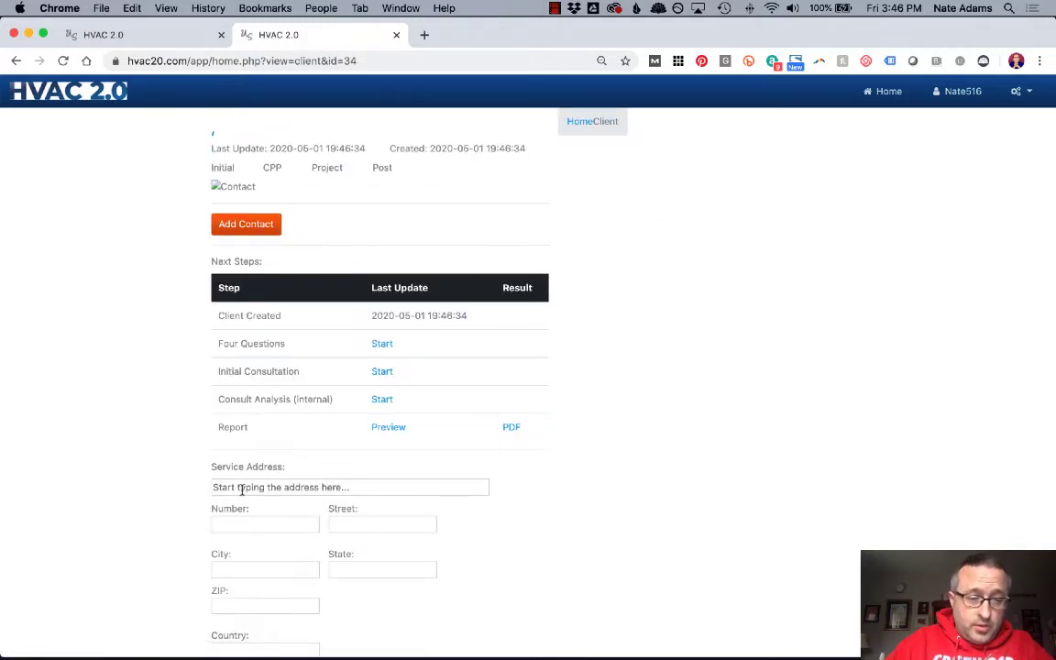
left_click(241, 488)
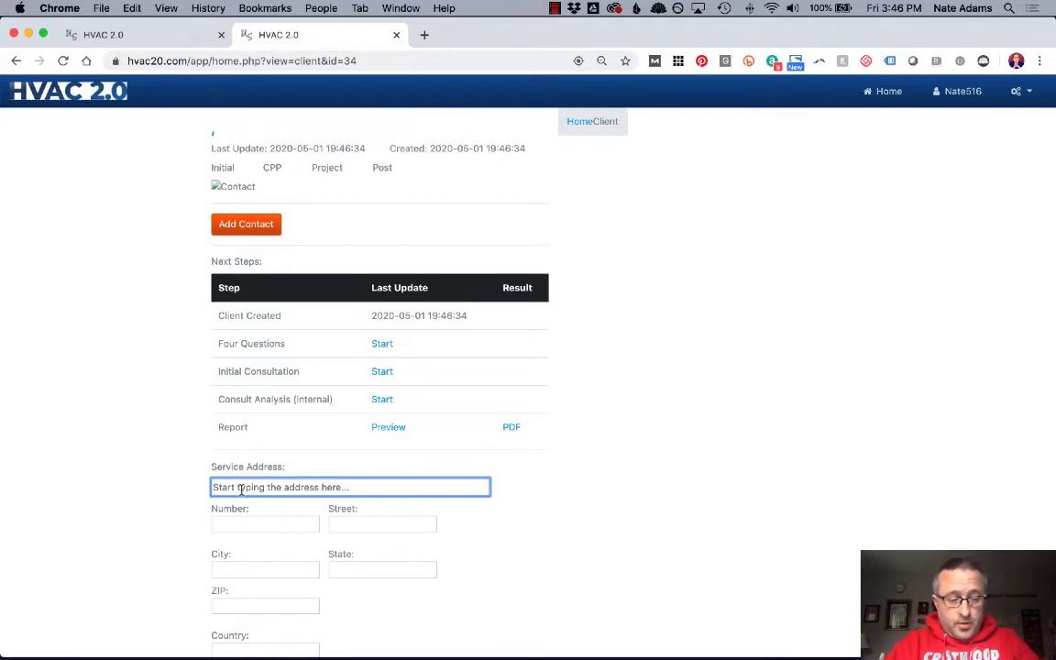
type("30")
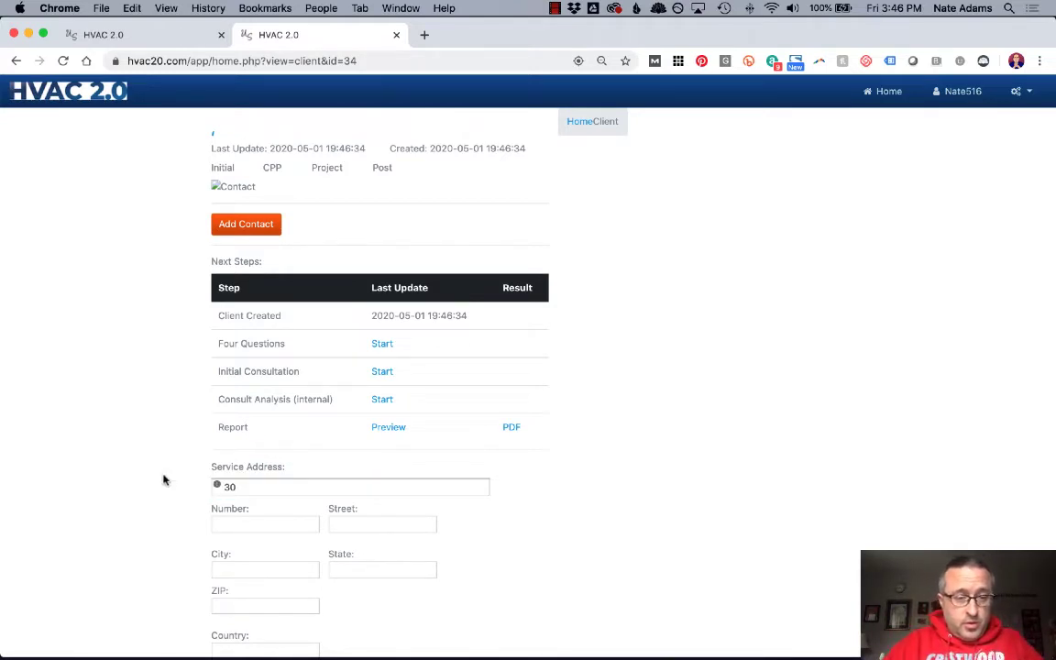
double_click(243, 489)
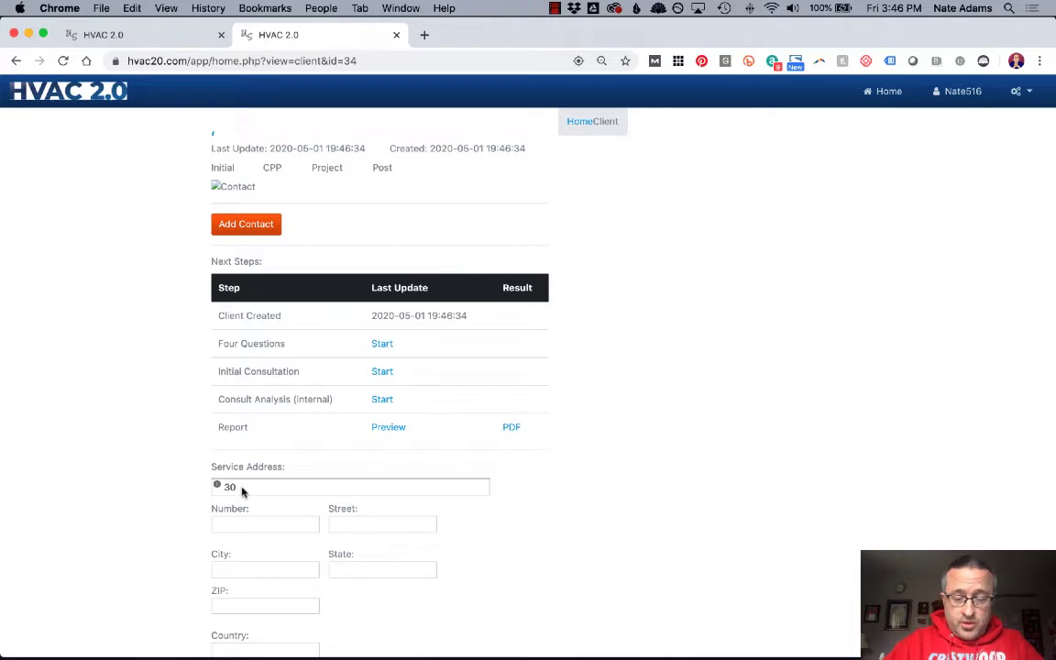
Step: Fill in the client's street number, street, city, state and ZIP code manually, and save the service address
left_click(246, 524)
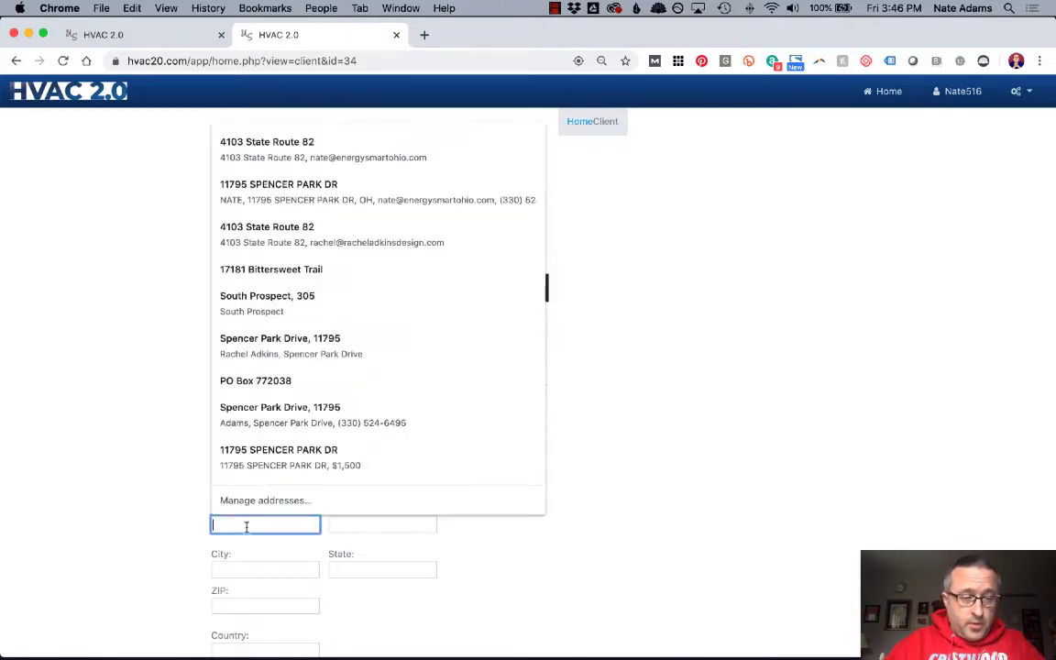
type("123")
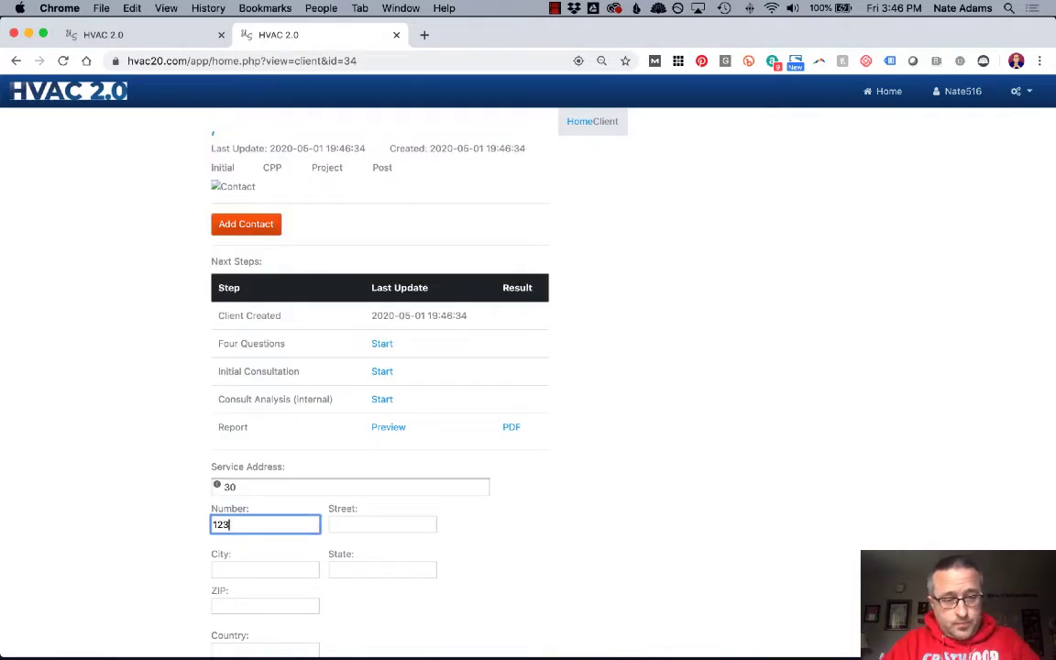
key("Tab")
left_click(265, 569)
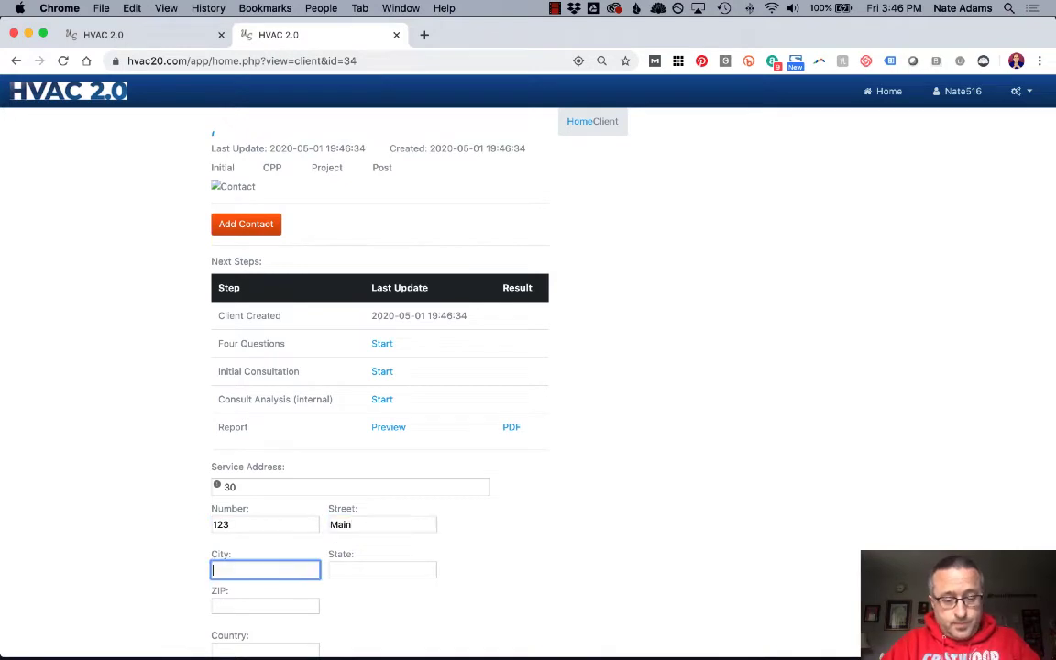
type("Anywhere")
key("Tab")
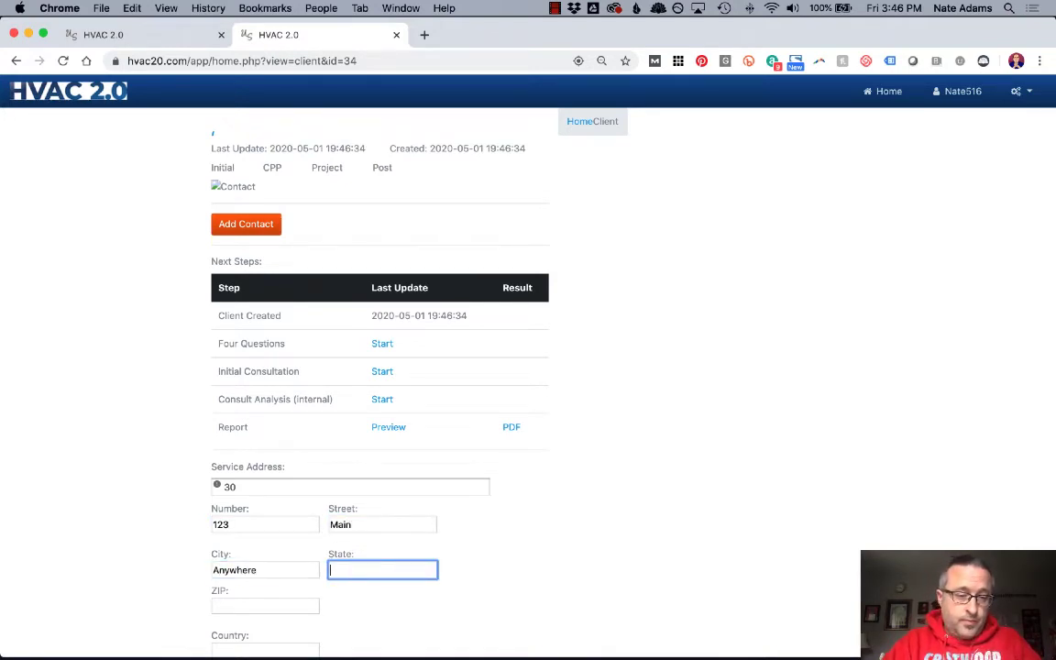
type("OH")
key("Tab")
type("444")
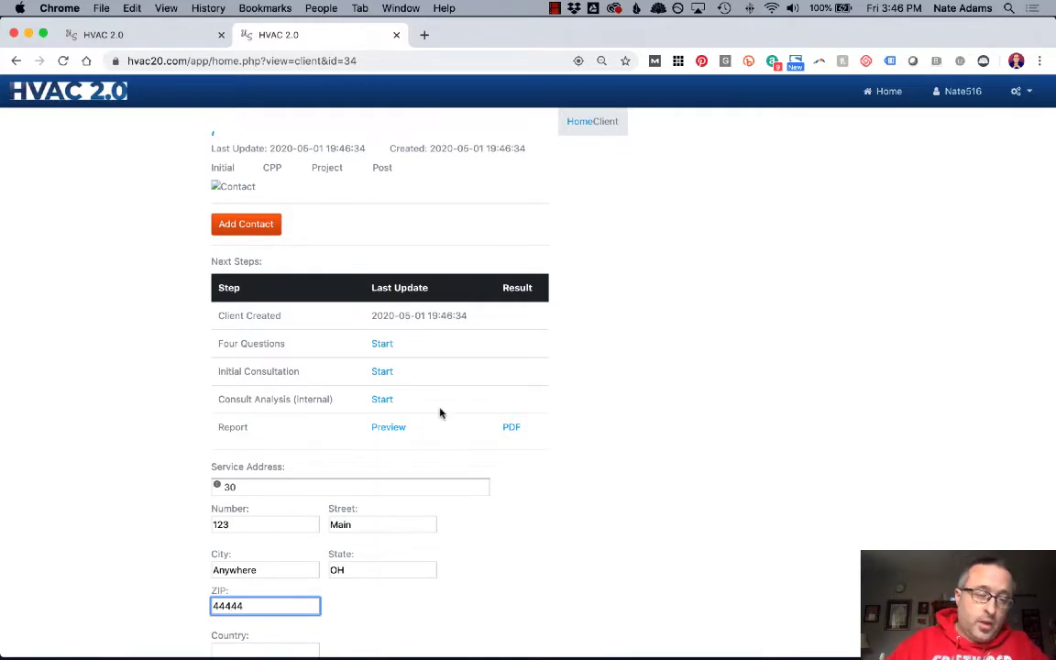
left_click(140, 429)
scroll(90, 405, "down", 3)
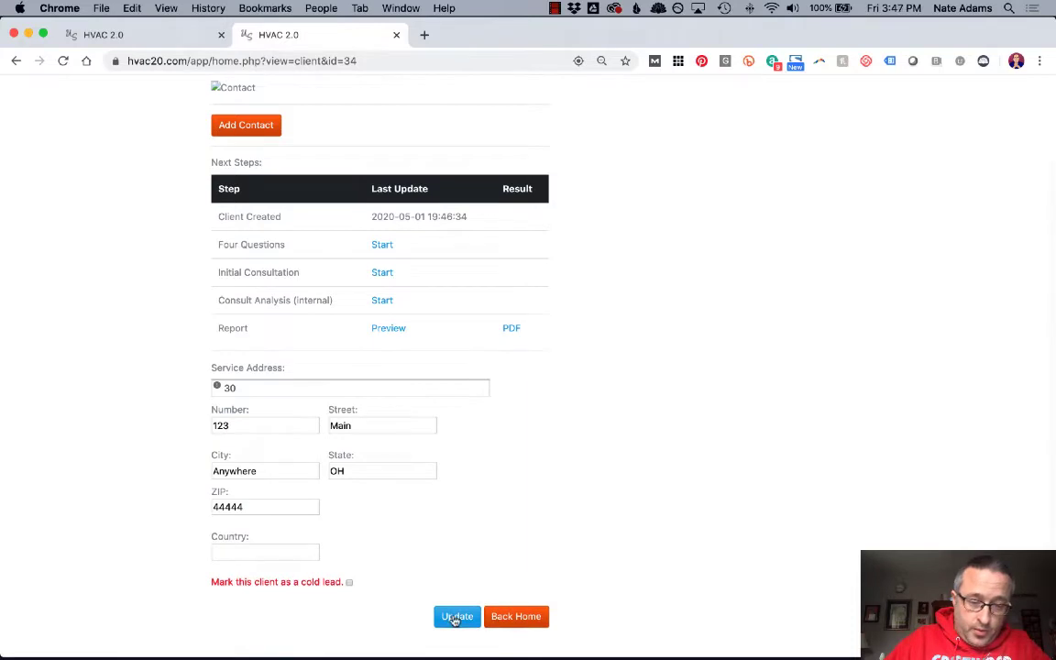
left_click(456, 617)
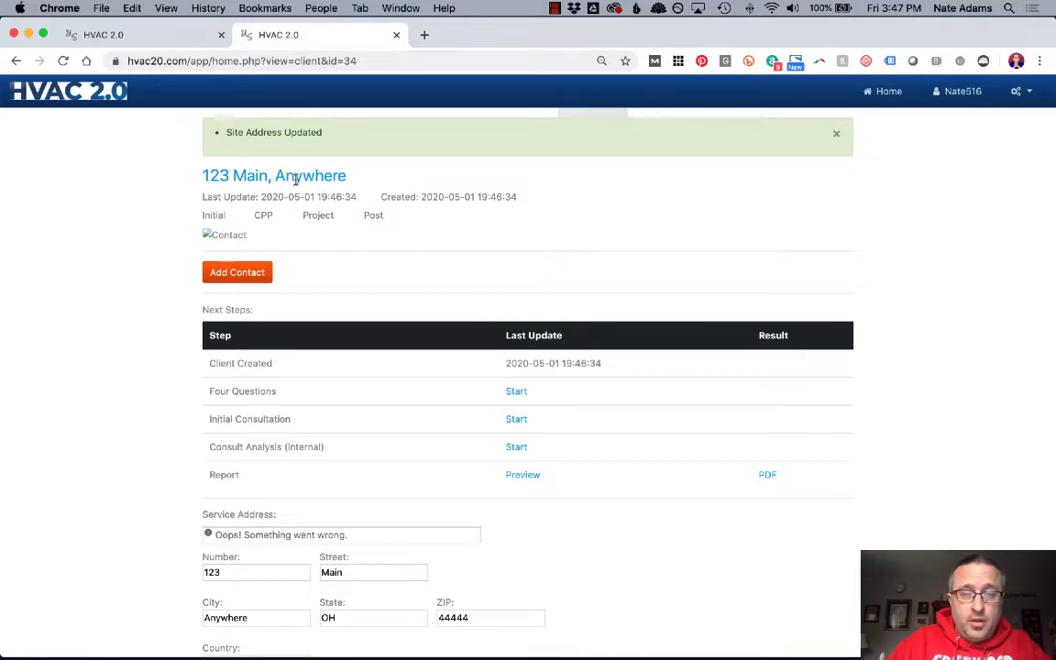
Step: Start a new contact for the client with first and last name, and set the type to Owner Occupant
left_click(235, 272)
left_click(424, 173)
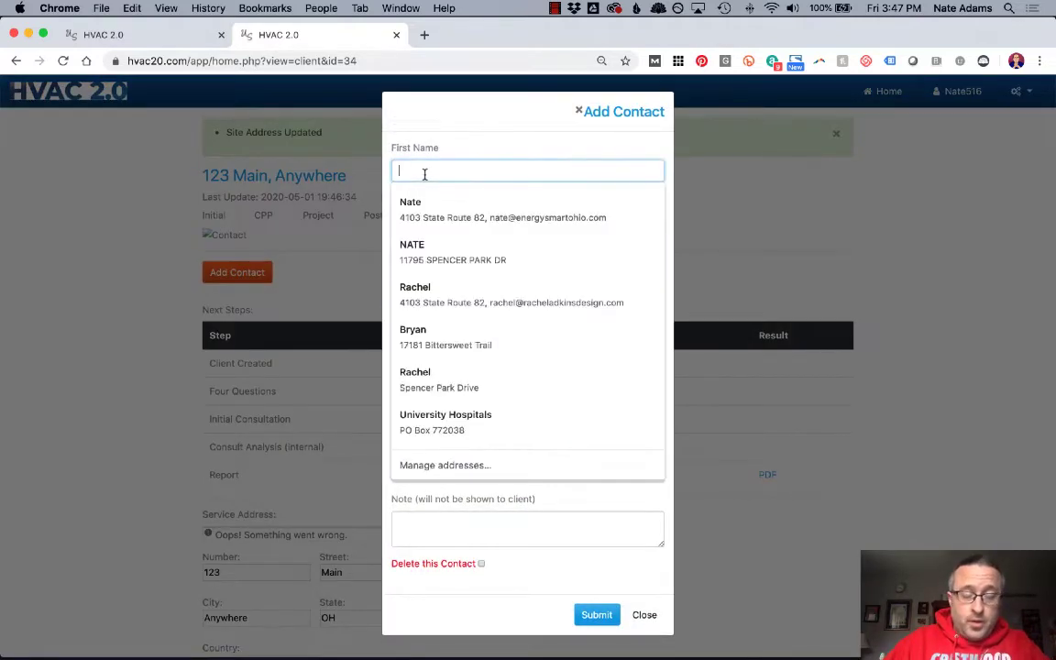
type("John")
key("Tab")
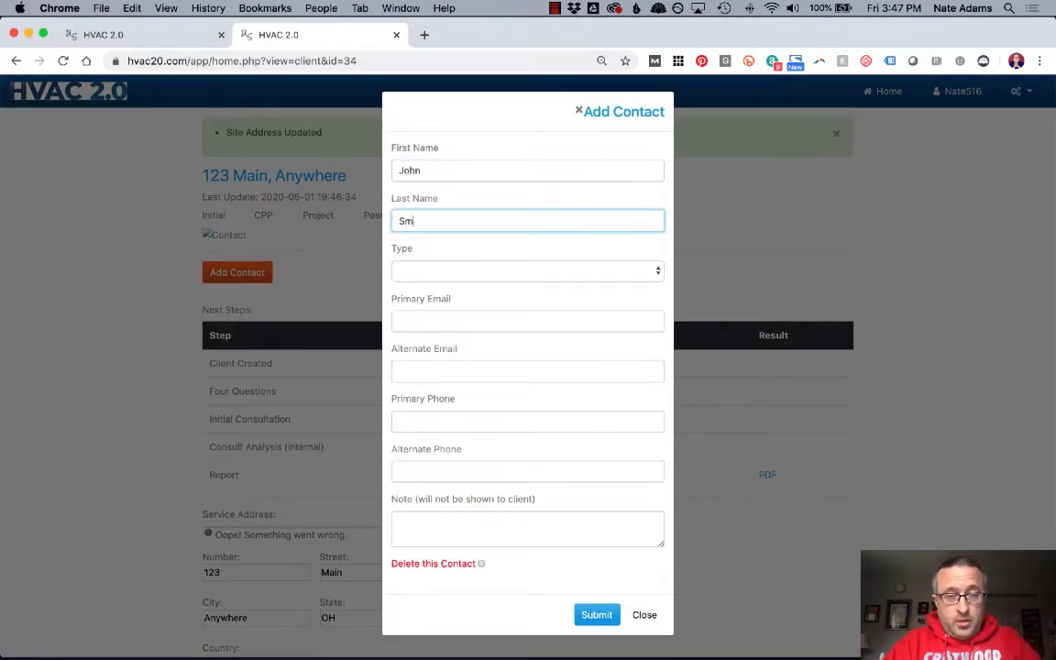
left_click(464, 271)
left_click(459, 272)
Step: Enter the contact's primary email and primary phone number, and submit the contact
left_click(416, 323)
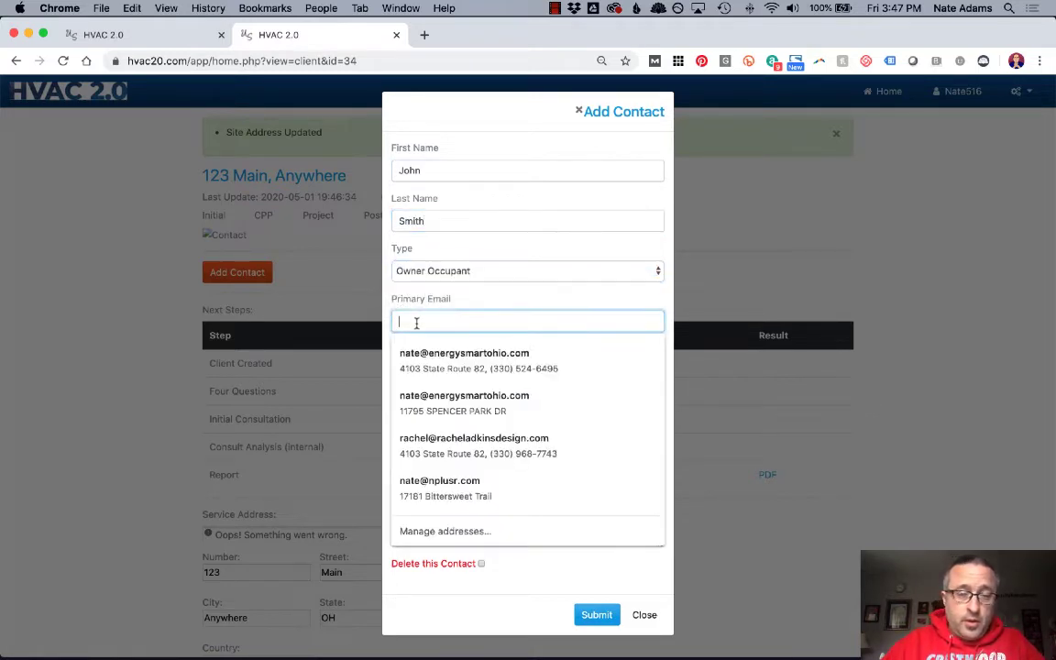
type("john@")
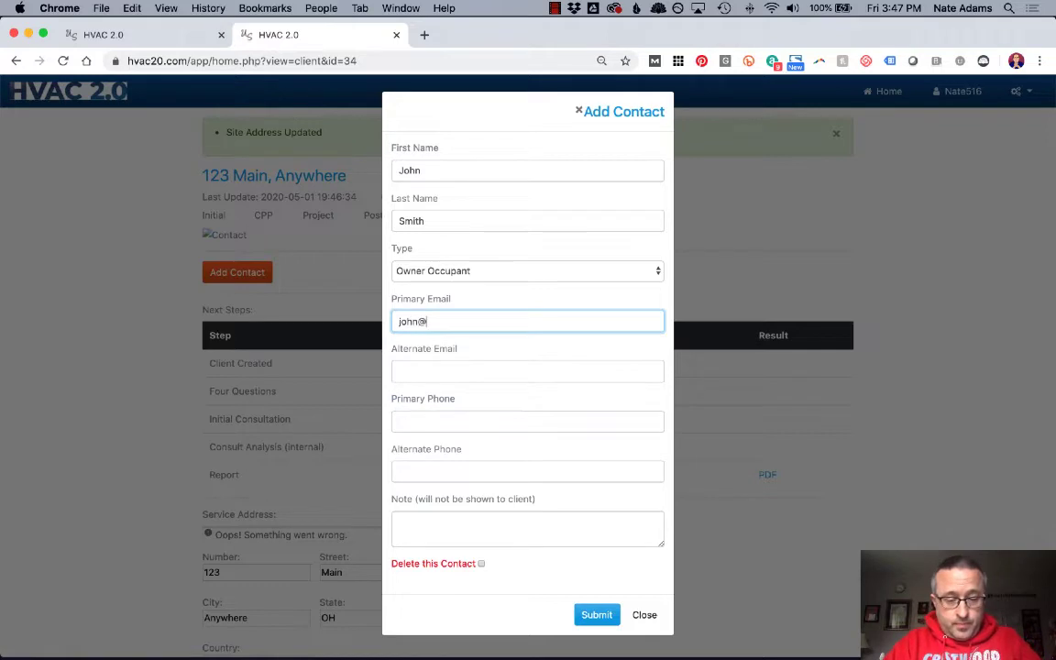
type("anywhere.com")
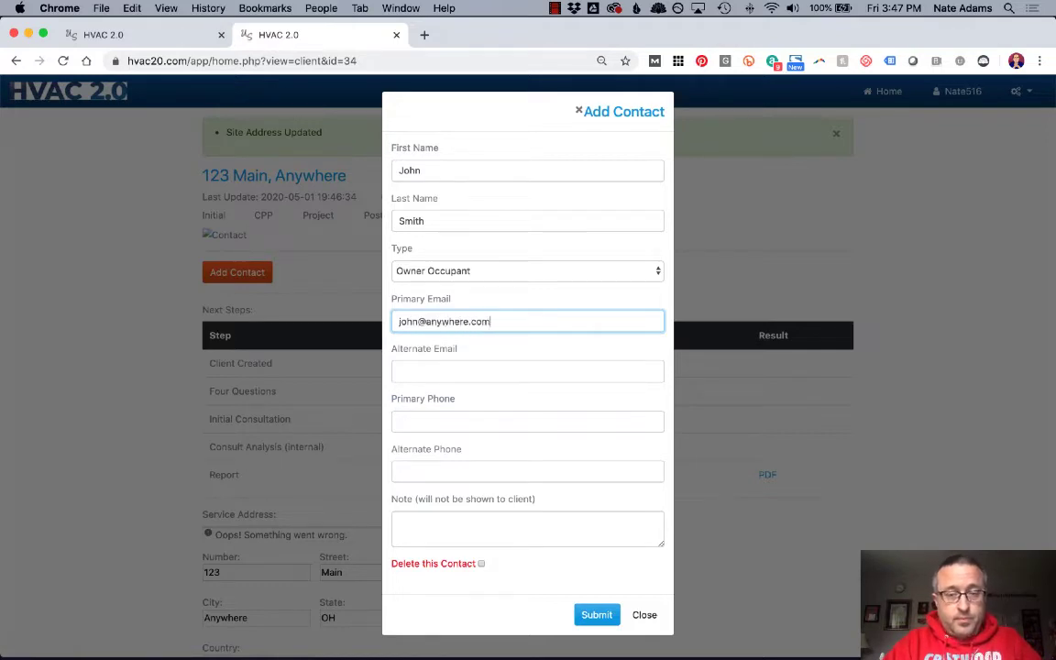
key("Tab")
key("Tab")
type("330-")
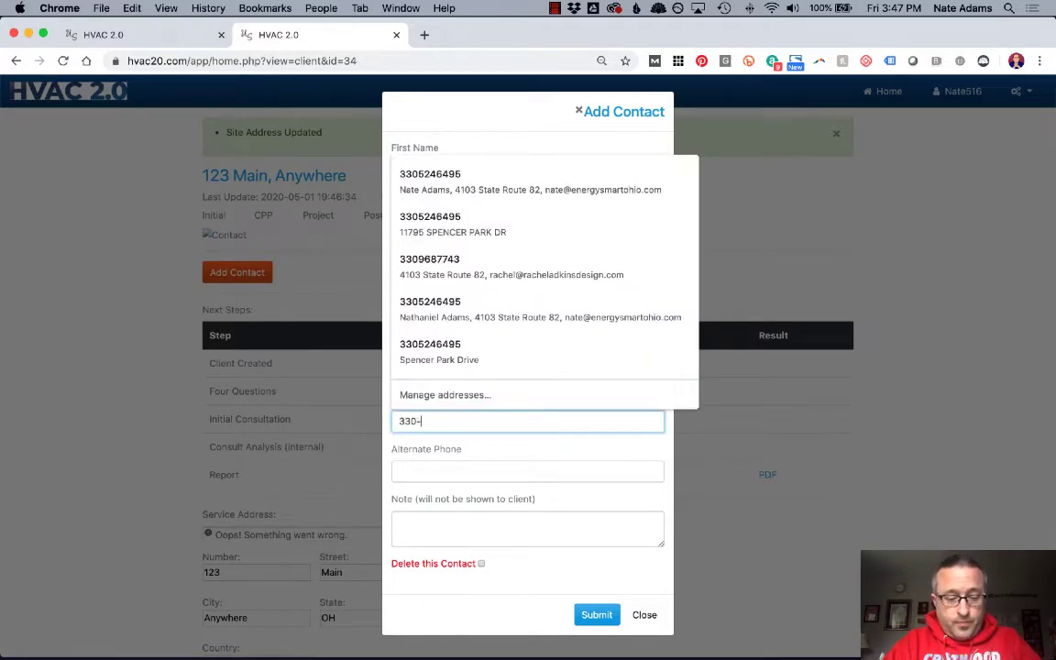
type("555-5555")
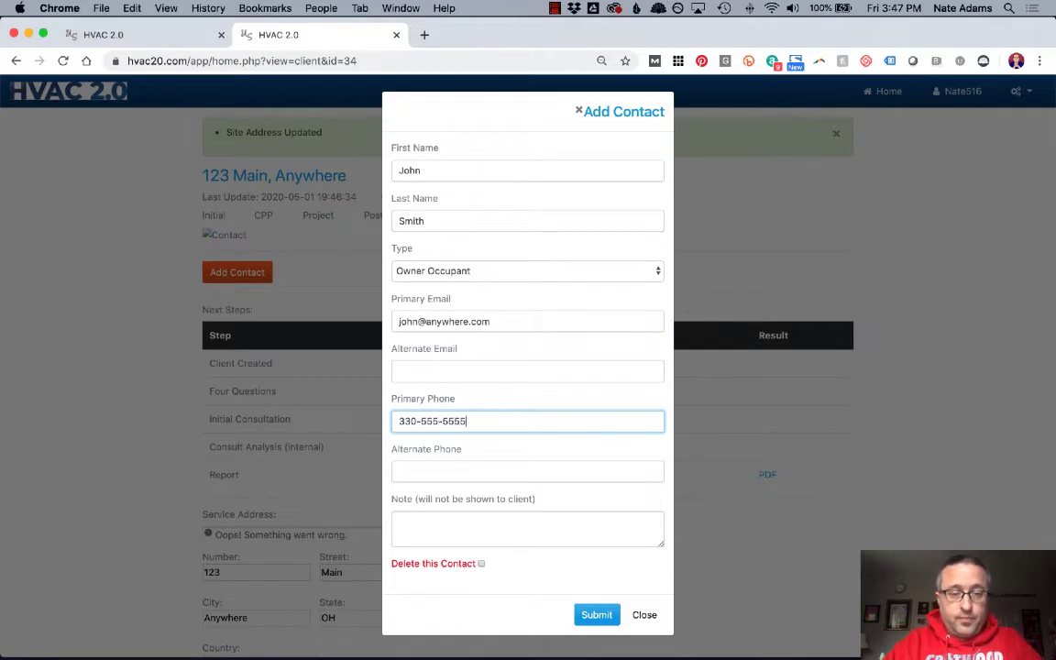
left_click(597, 614)
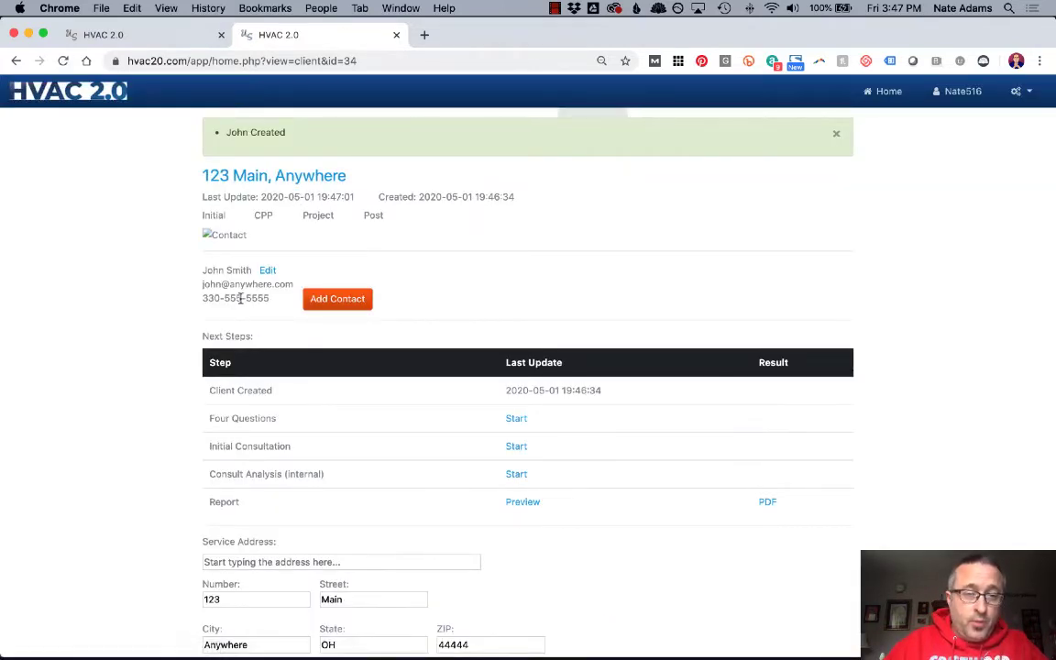
Step: Add a second contact to the client with only a first and last name, and submit it
left_click(313, 300)
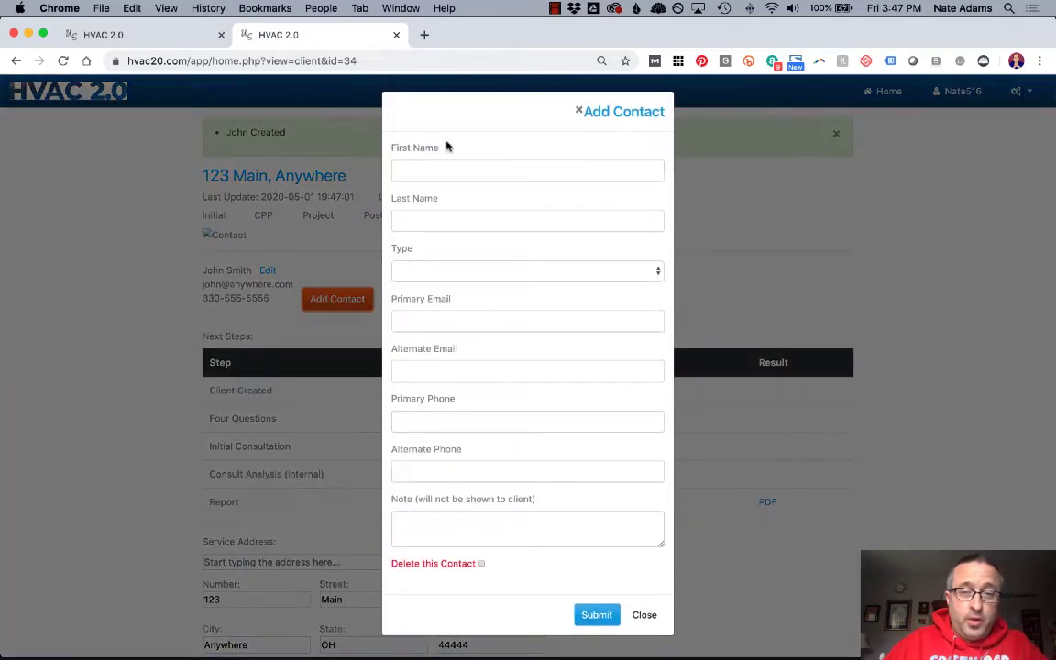
left_click(422, 167)
type("Jane")
key("Tab")
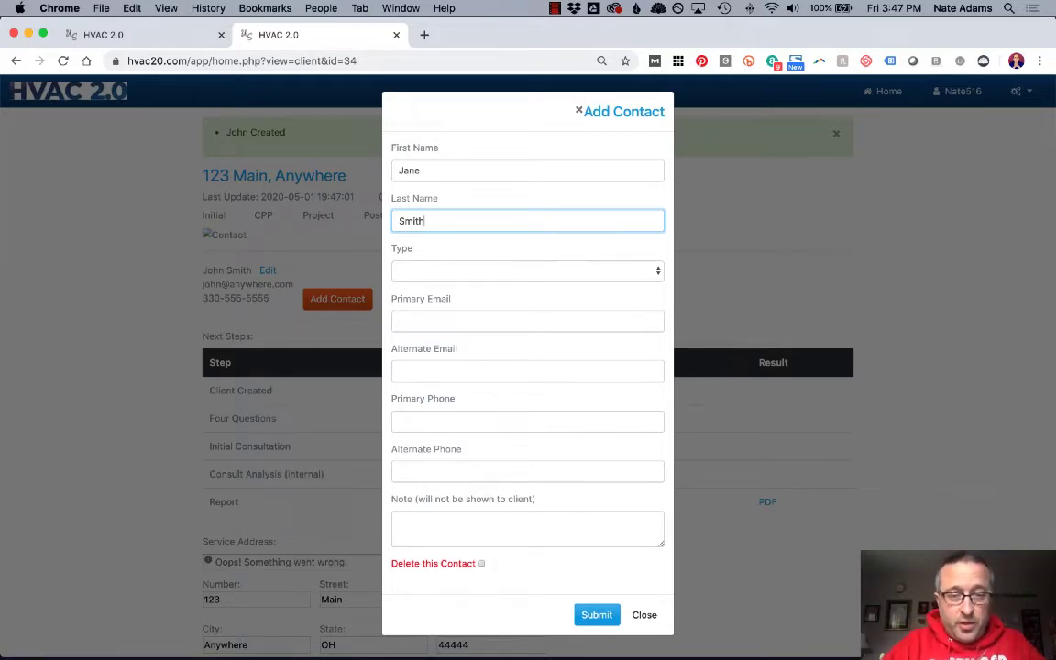
left_click(595, 614)
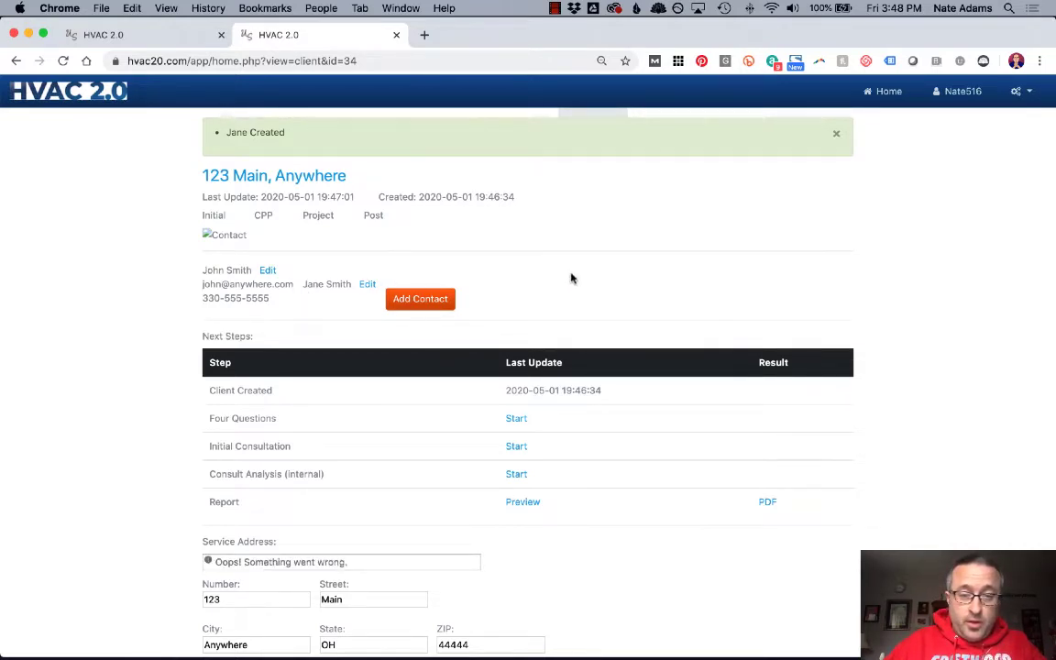
Step: Start the Four Questions survey for the client and return to the client's page
left_click(516, 420)
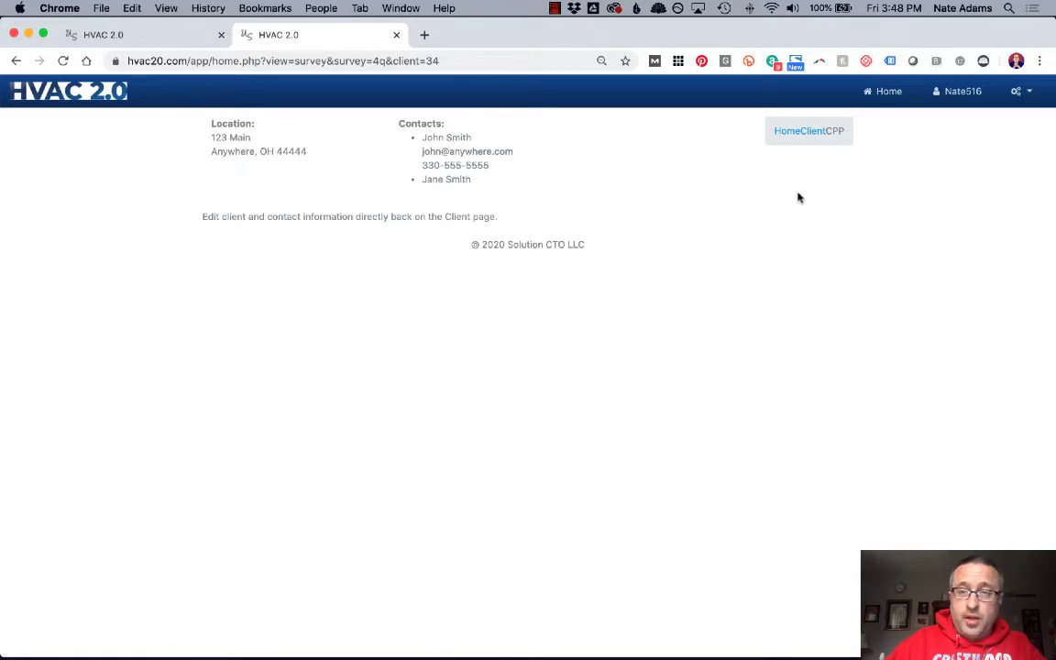
left_click(812, 132)
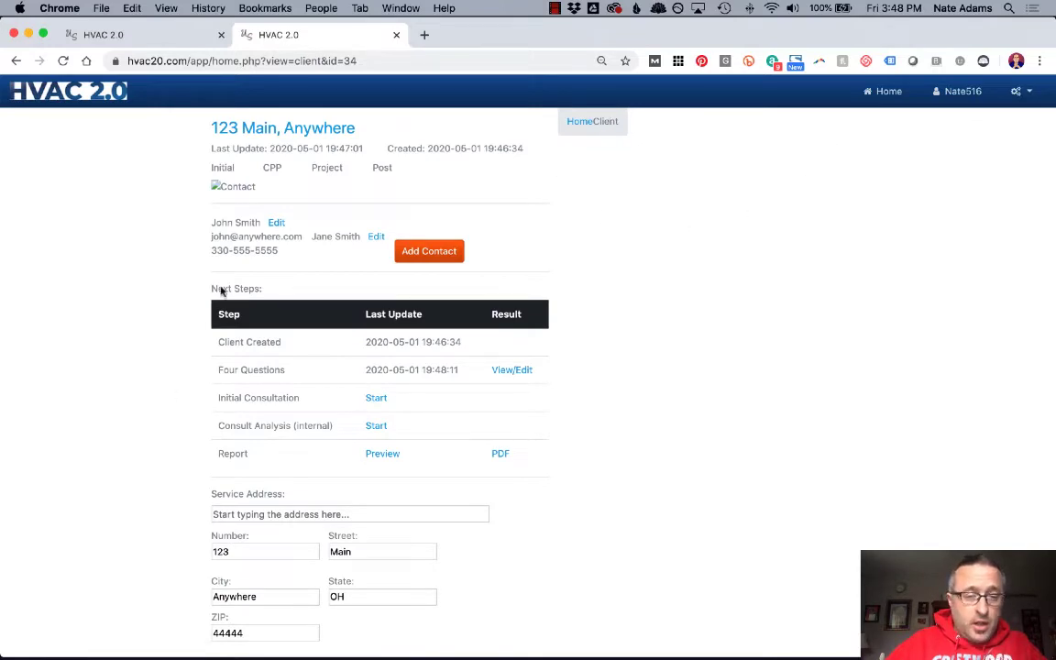
Step: Mark the client as a cold lead and save the update
scroll(547, 375, "down", 4)
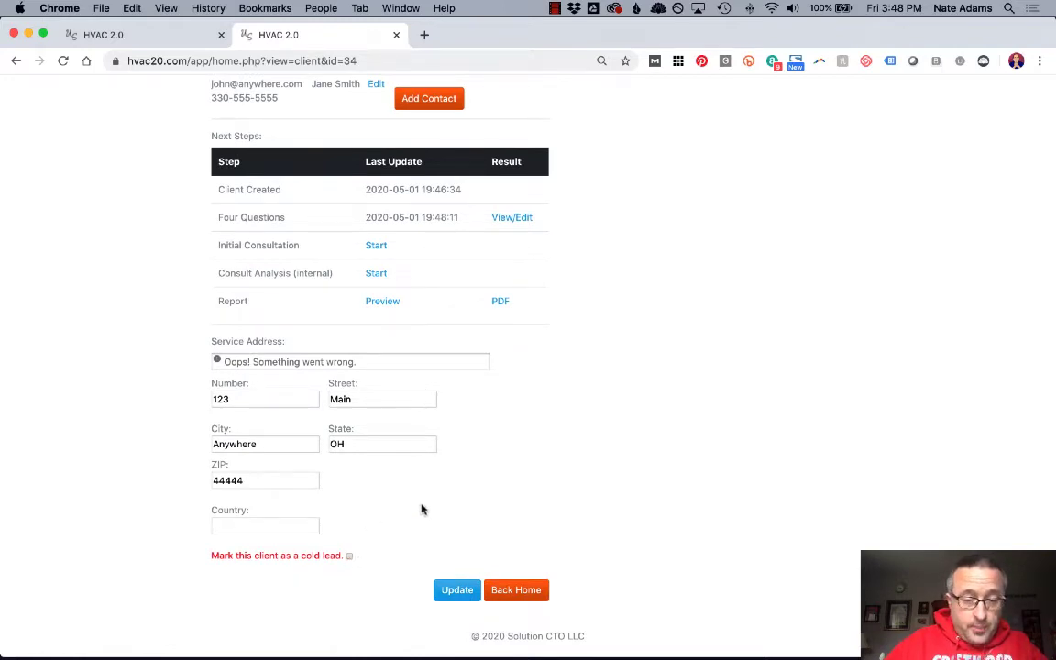
left_click(348, 557)
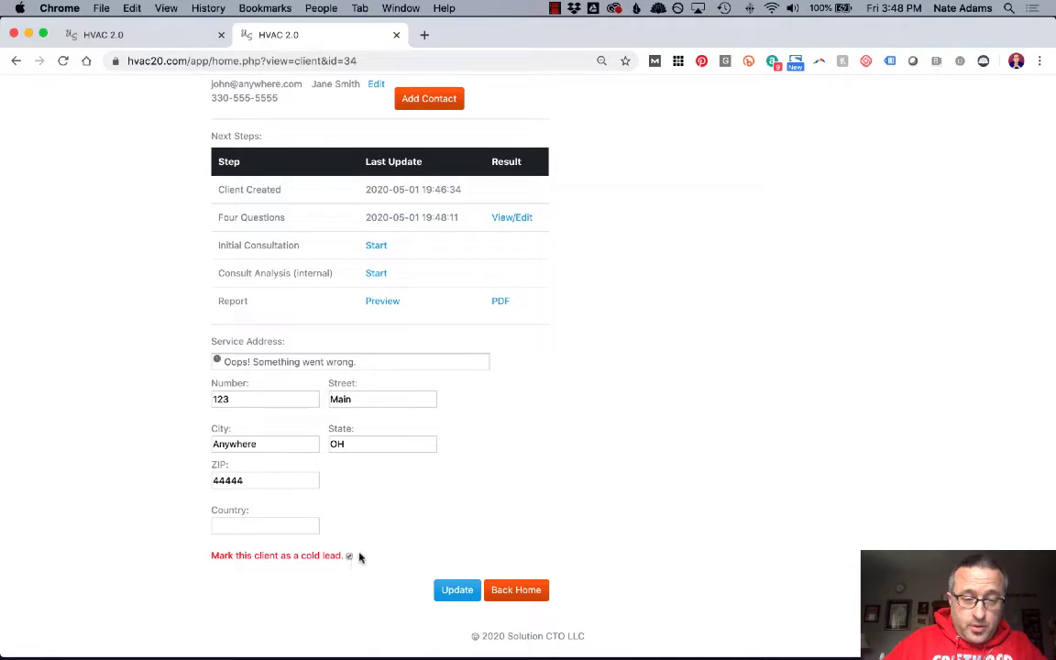
left_click(455, 591)
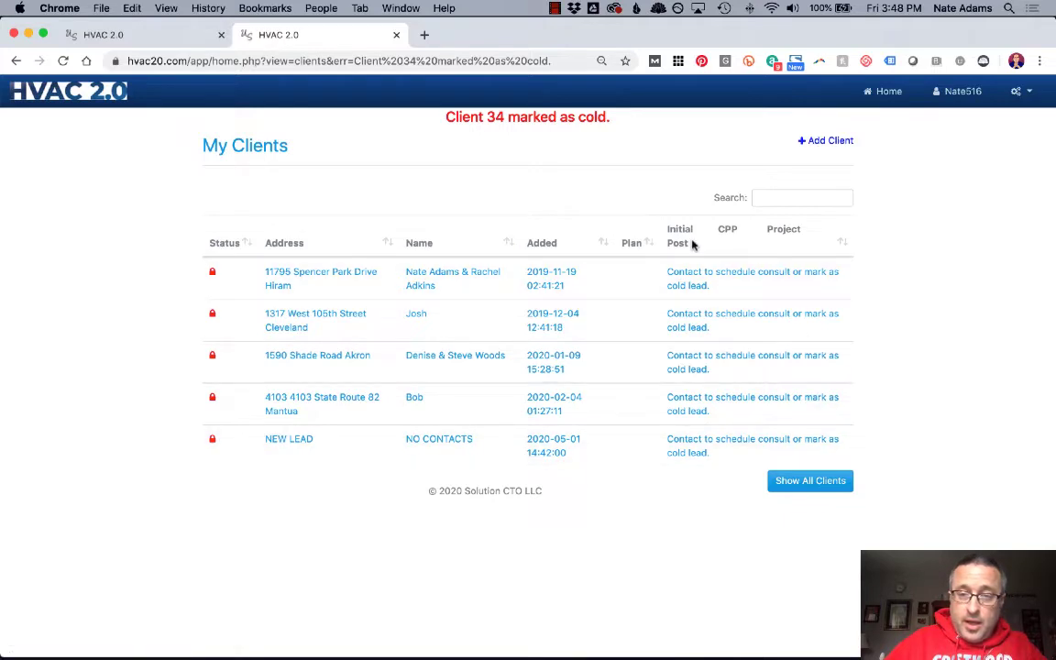
Step: Show all clients in the list, switch to active clients only, and show all clients again
left_click(829, 484)
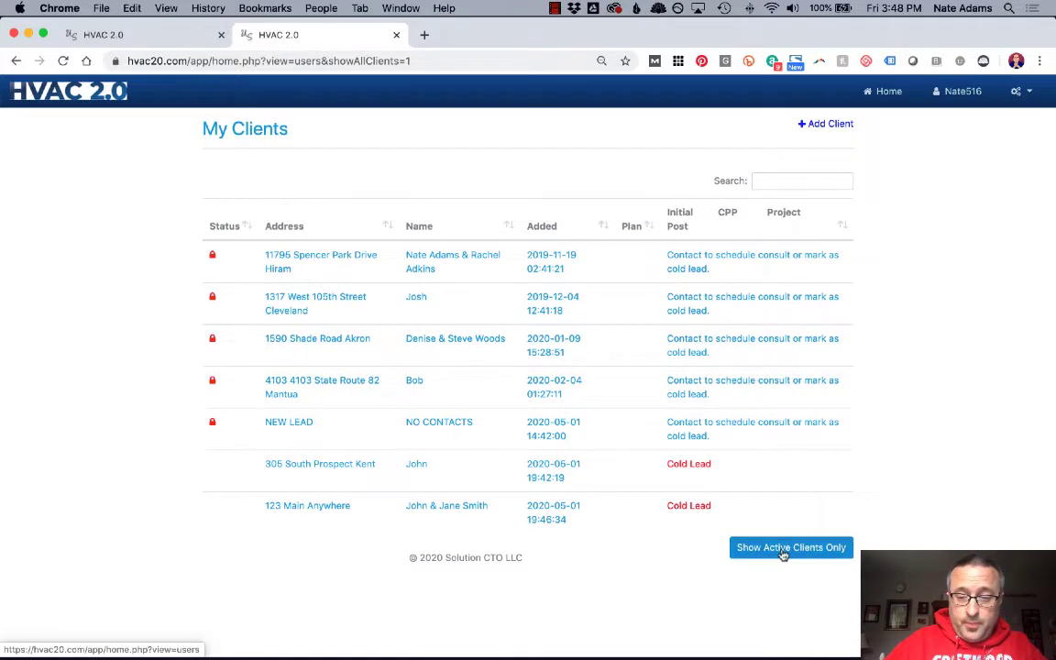
left_click(783, 552)
left_click(812, 463)
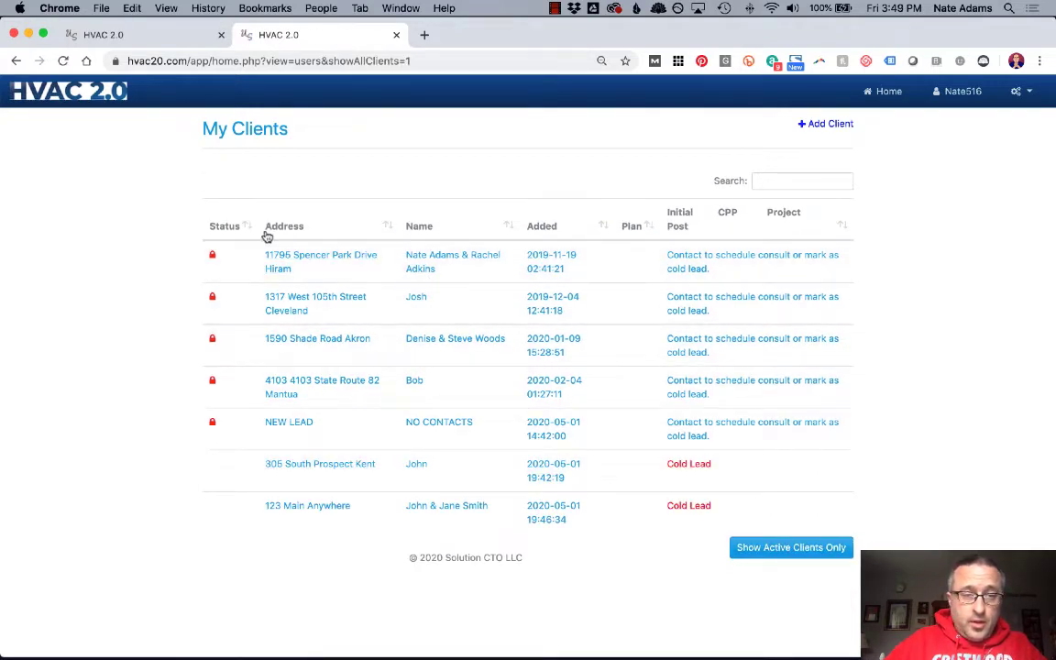
Step: Sort the client list by address, reversing the order once and returning it to ascending
left_click(389, 227)
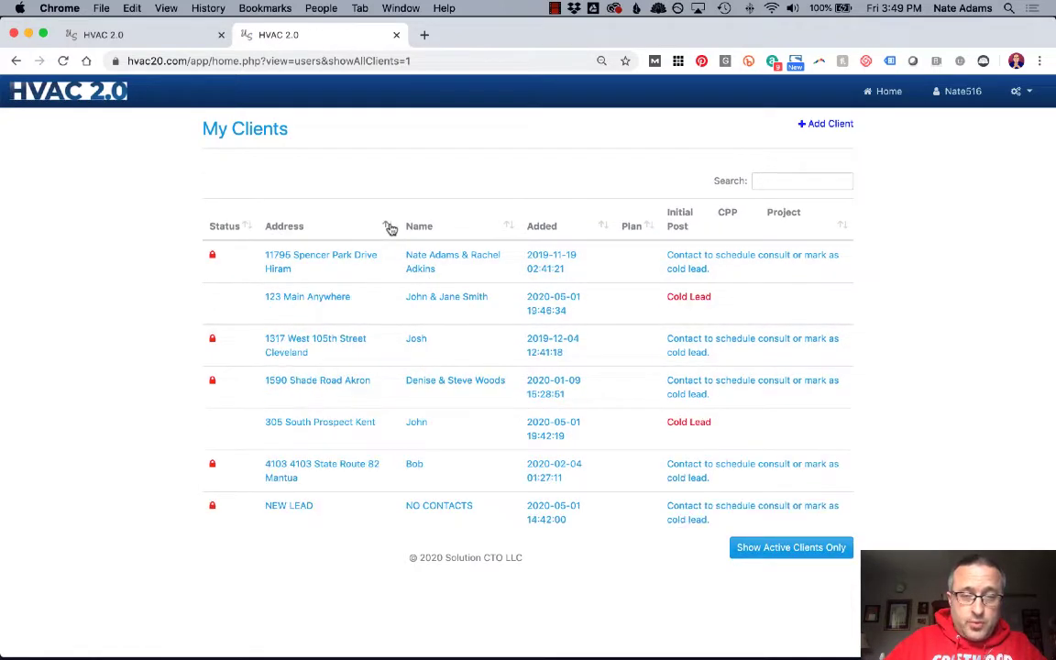
left_click(389, 228)
left_click(390, 227)
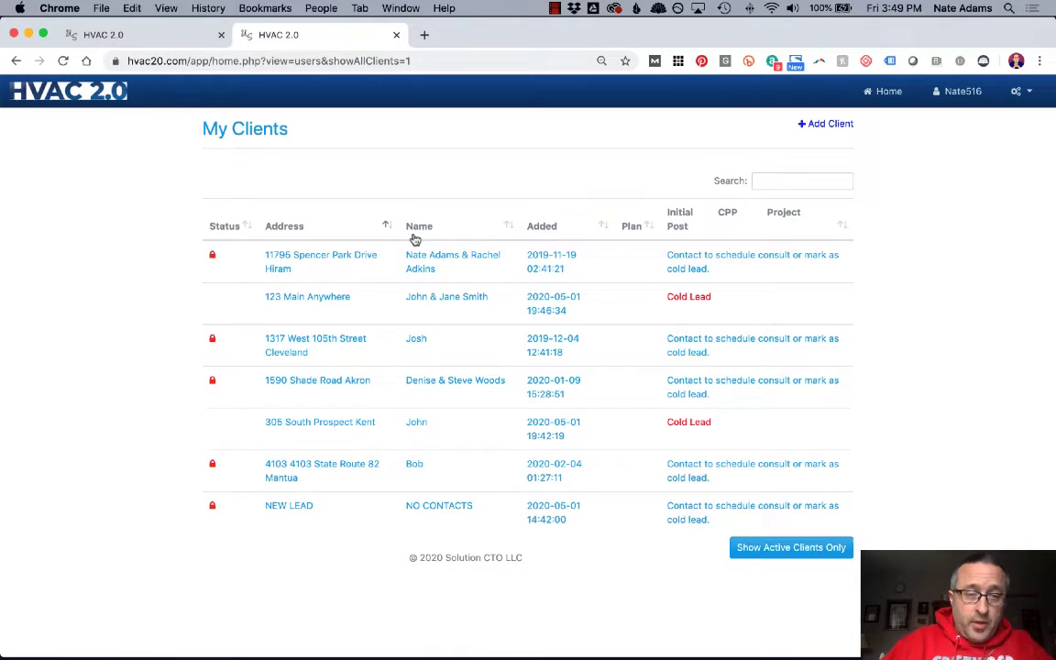
Step: Limit the list to active clients and open the first listed client's Initial Consultation survey for editing
left_click(799, 549)
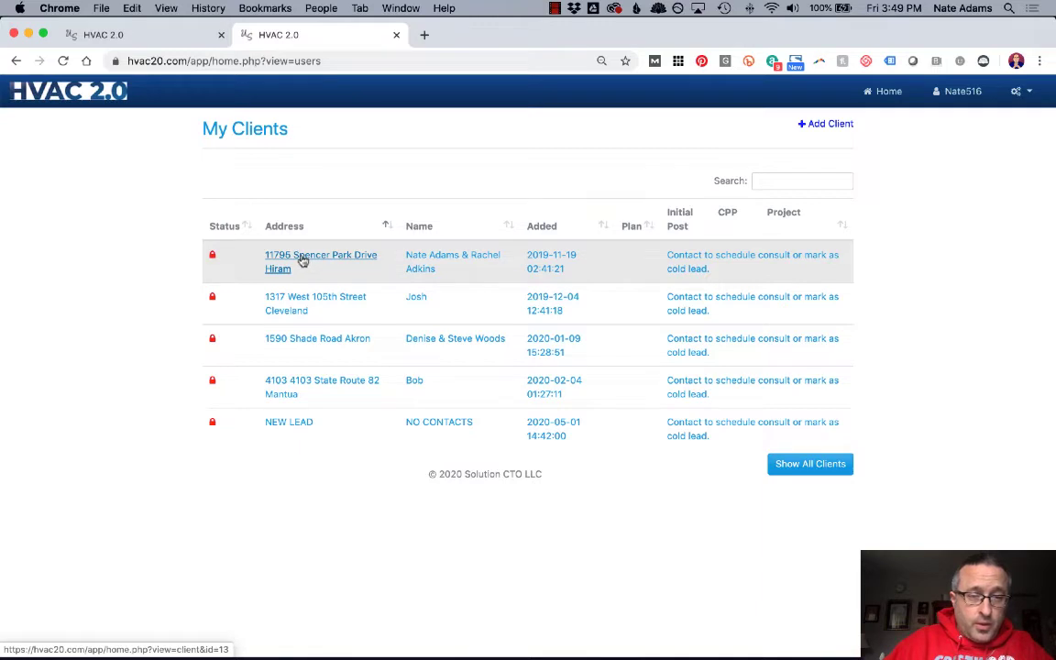
left_click(302, 261)
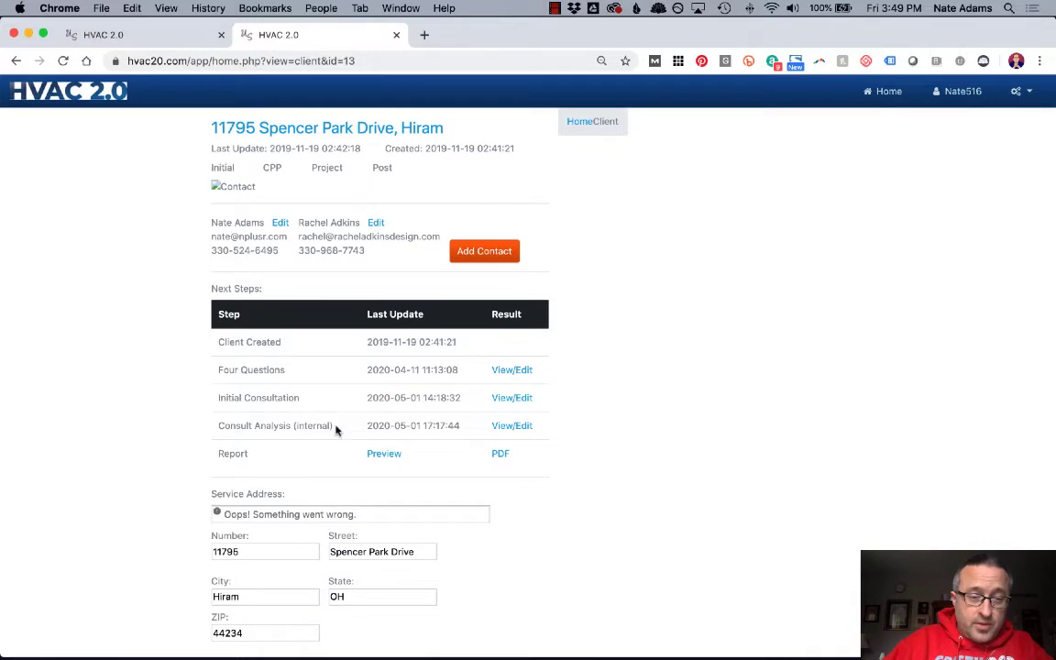
left_click(512, 399)
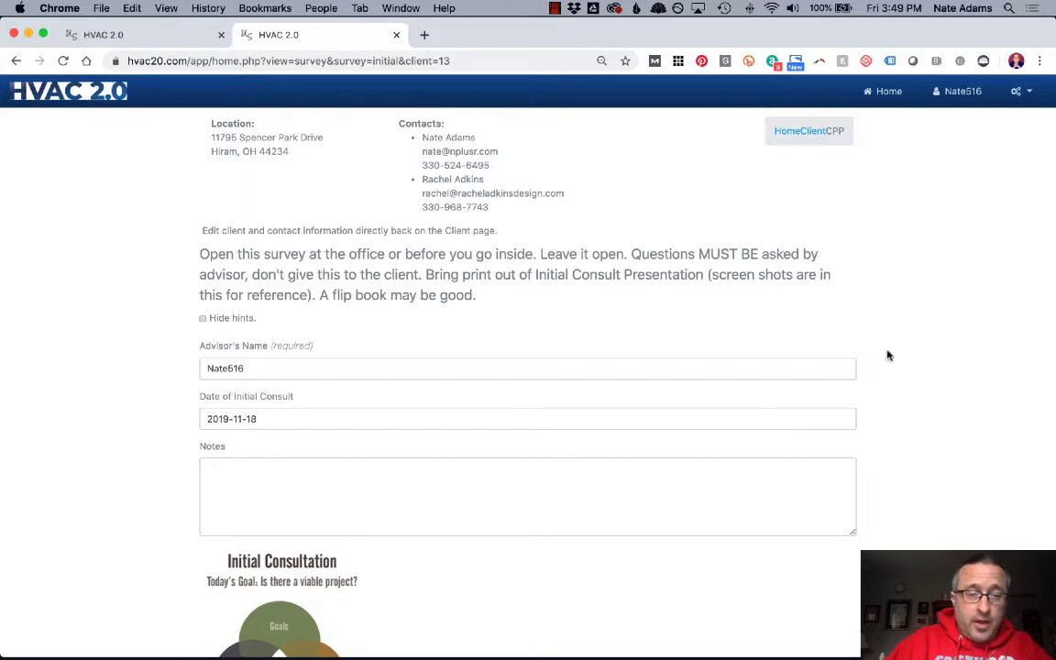
Step: Look through the Initial Consultation survey's introduction, presentation graphics and warm-up questions
scroll(884, 290, "down", 15)
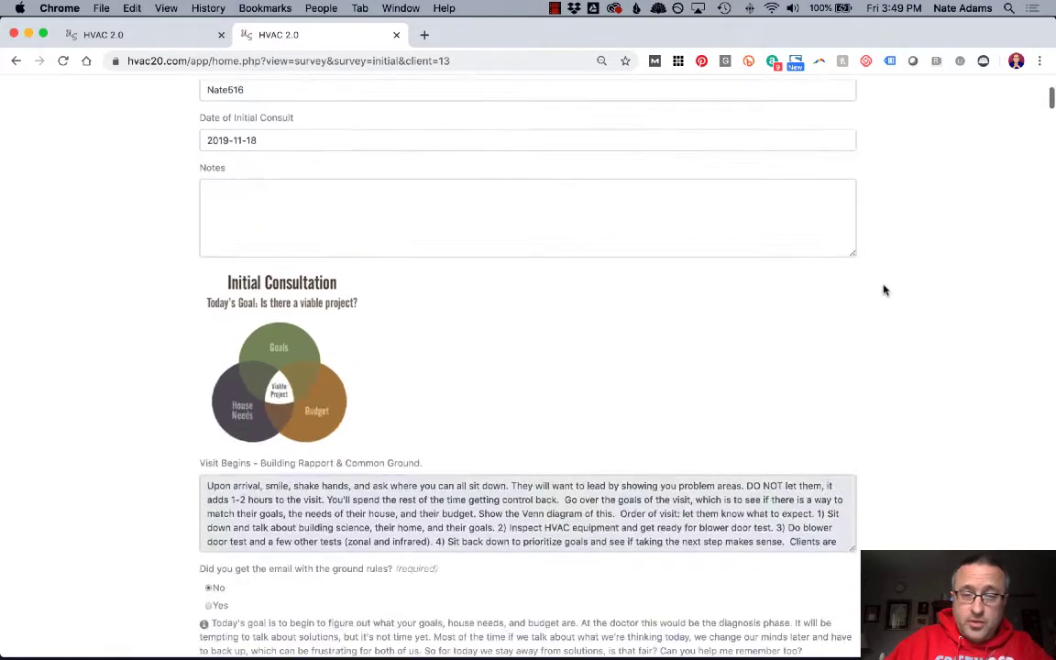
scroll(885, 289, "down", 20)
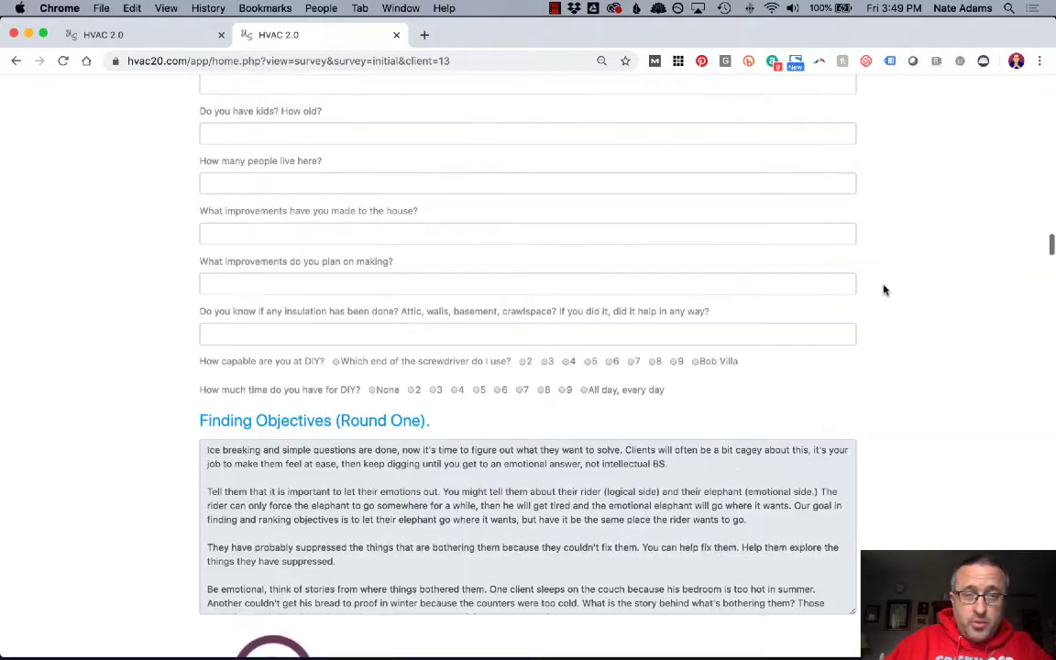
scroll(885, 290, "up", 20)
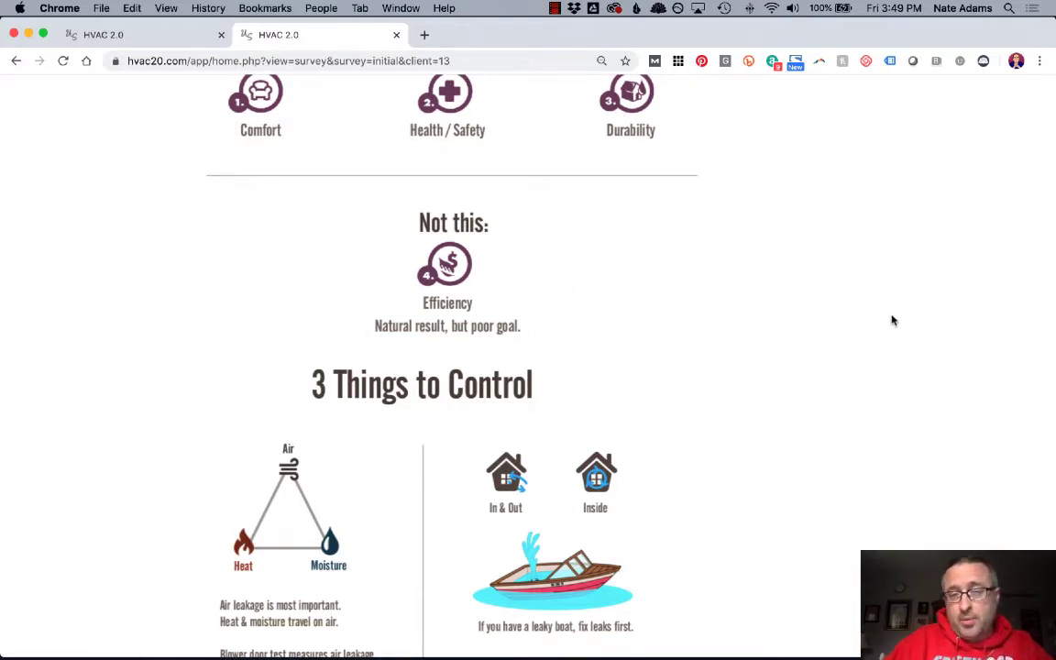
scroll(845, 316, "down", 10)
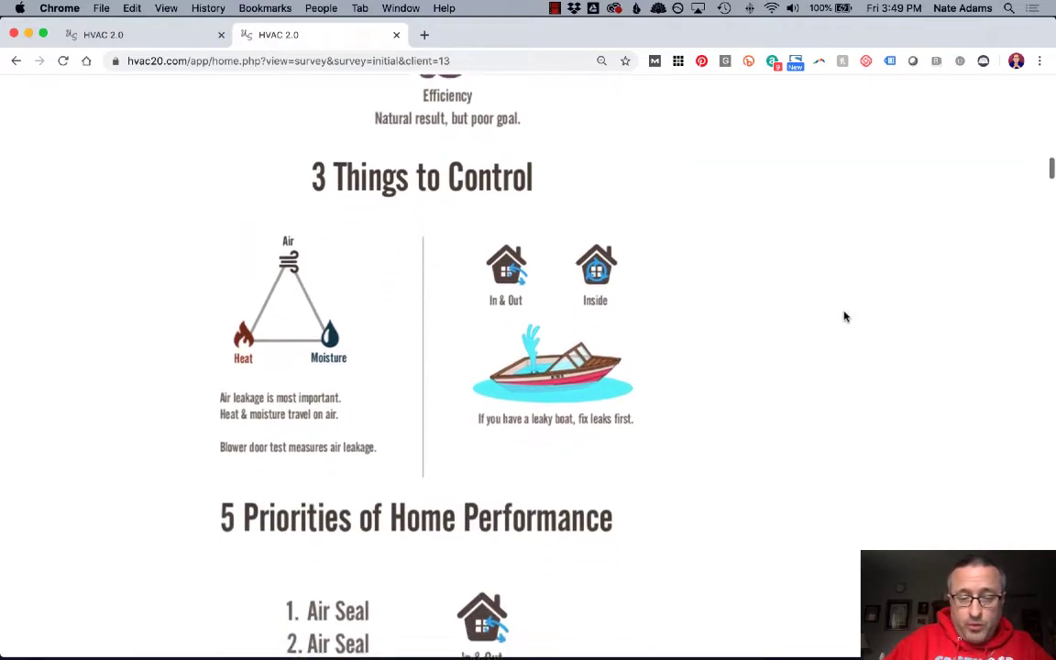
scroll(845, 316, "down", 15)
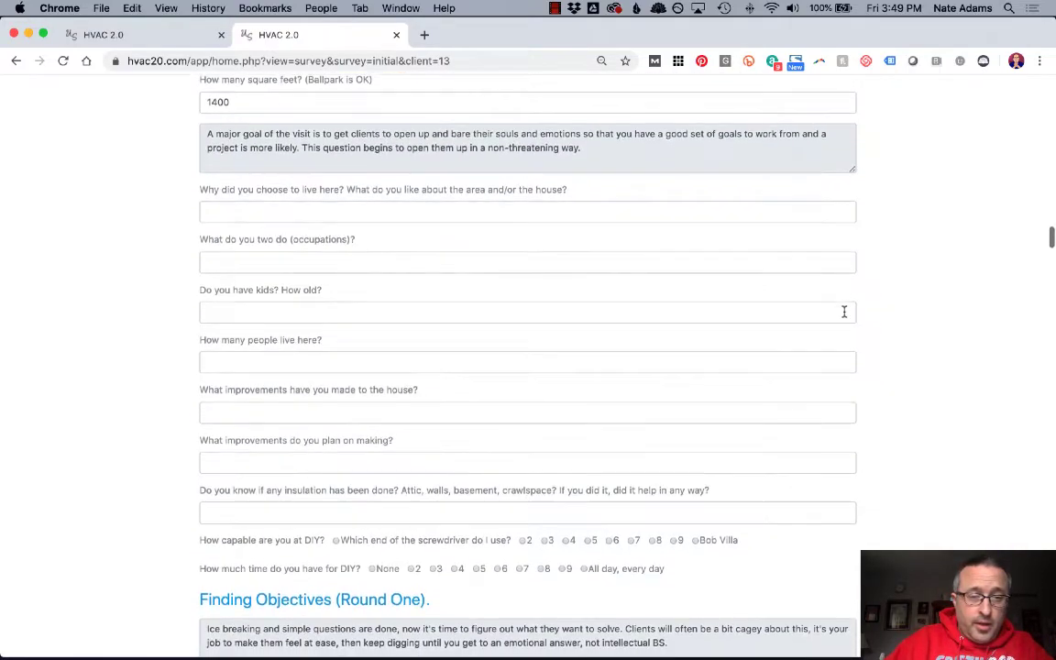
Step: Enter 10 months as the answer to how long the client has lived here in the Warm up Questions
scroll(843, 313, "up", 3)
scroll(844, 313, "up", 3)
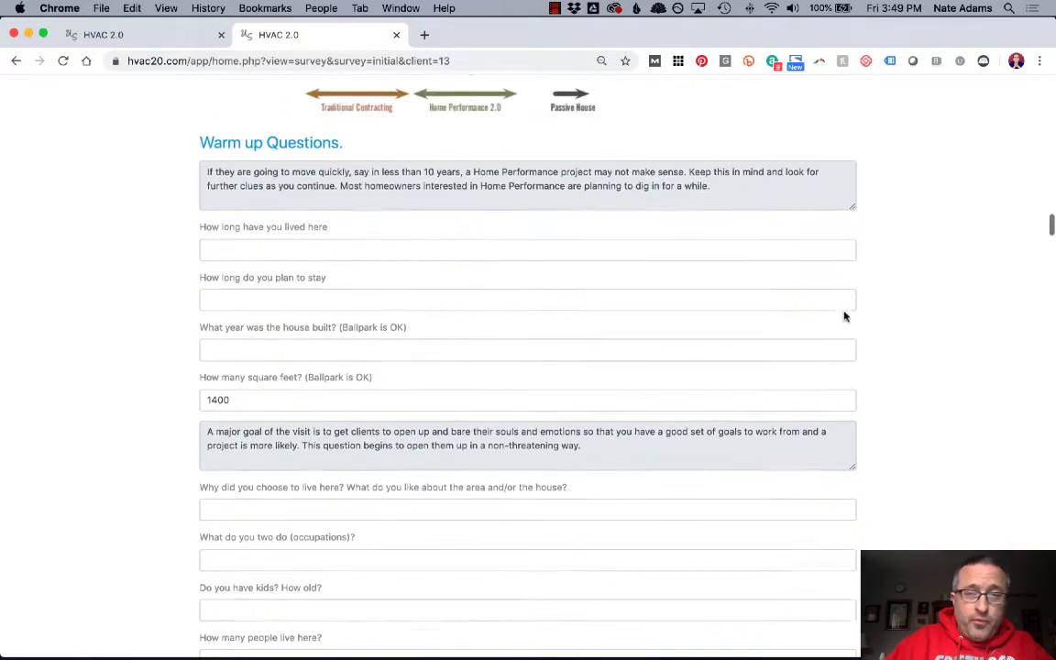
scroll(844, 314, "down", 1)
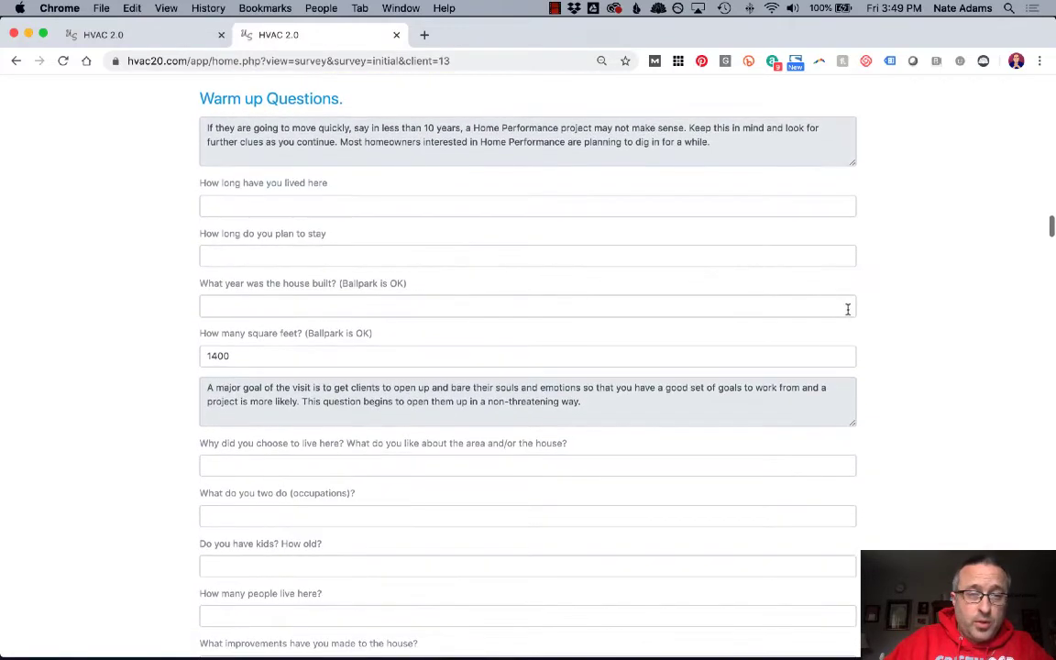
left_click(236, 212)
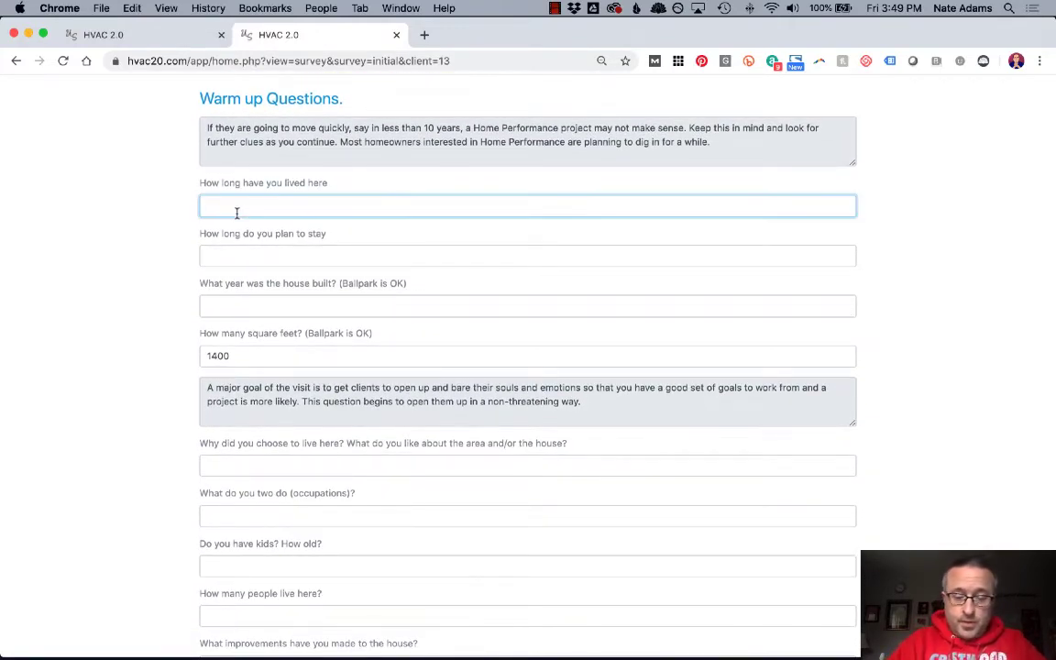
type("10 months")
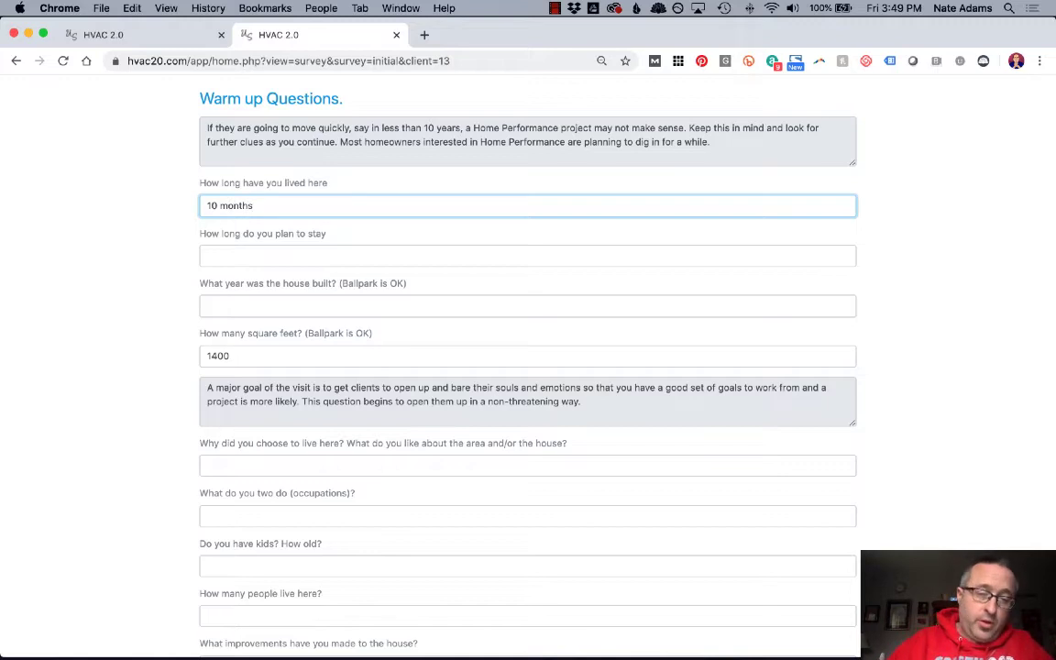
left_click(243, 358)
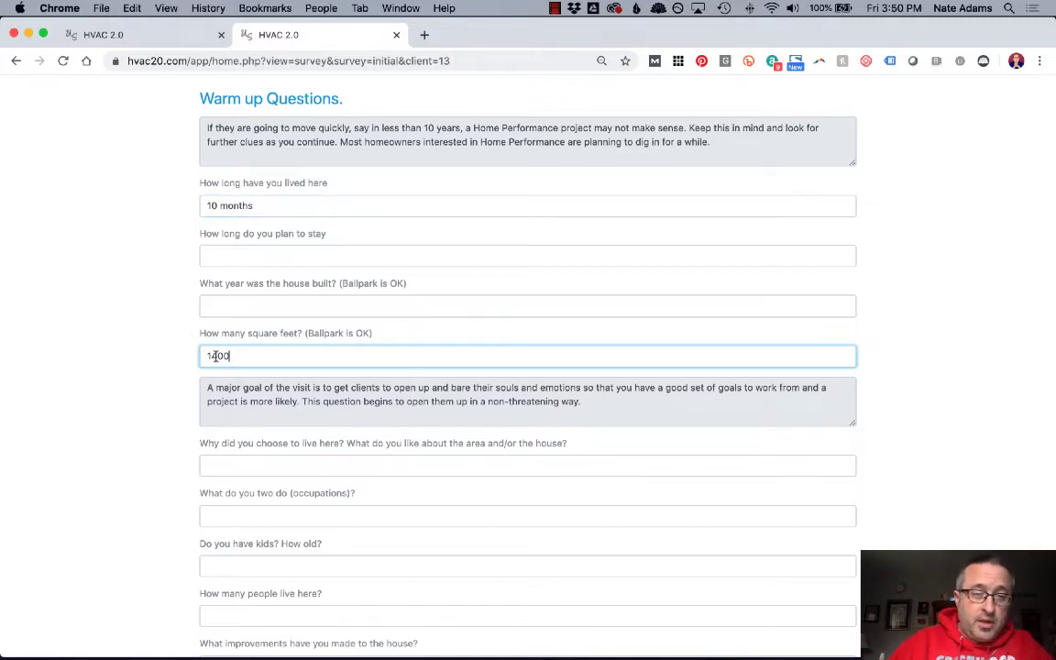
Step: Read through the remaining warm-up questions, the Finding Objectives guidance and the Comfort questions with their hints
scroll(129, 383, "down", 5)
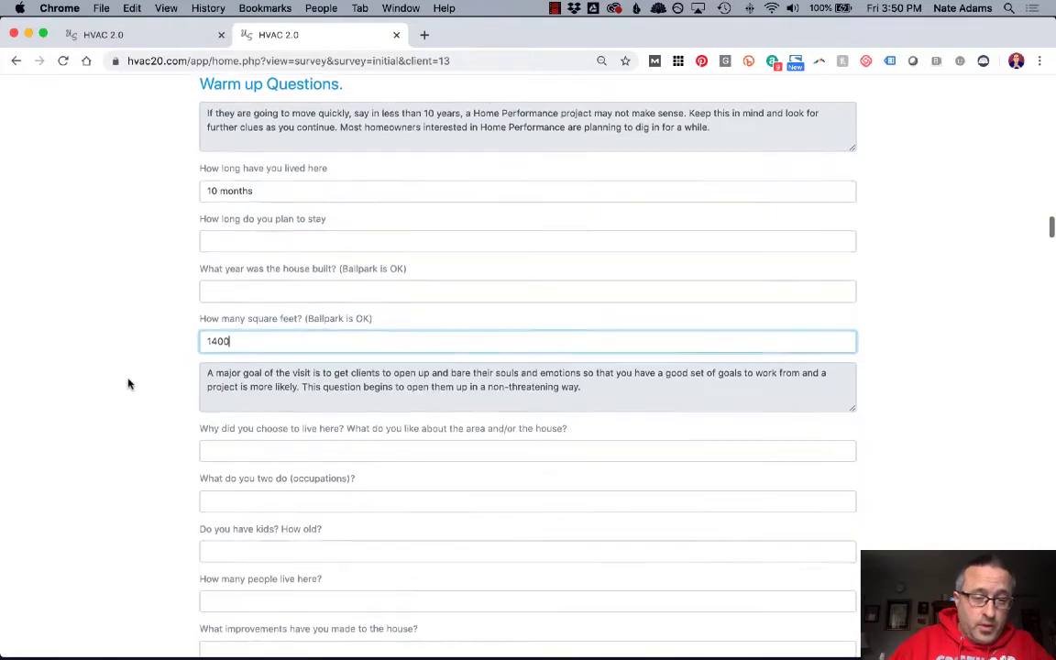
scroll(129, 383, "down", 6)
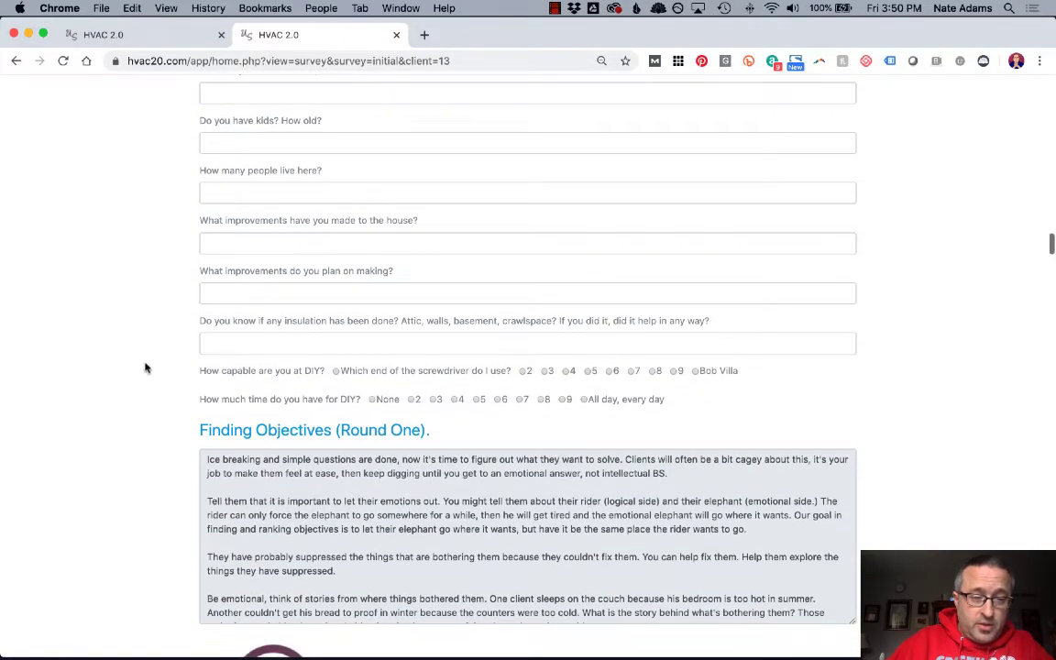
scroll(168, 332, "down", 2)
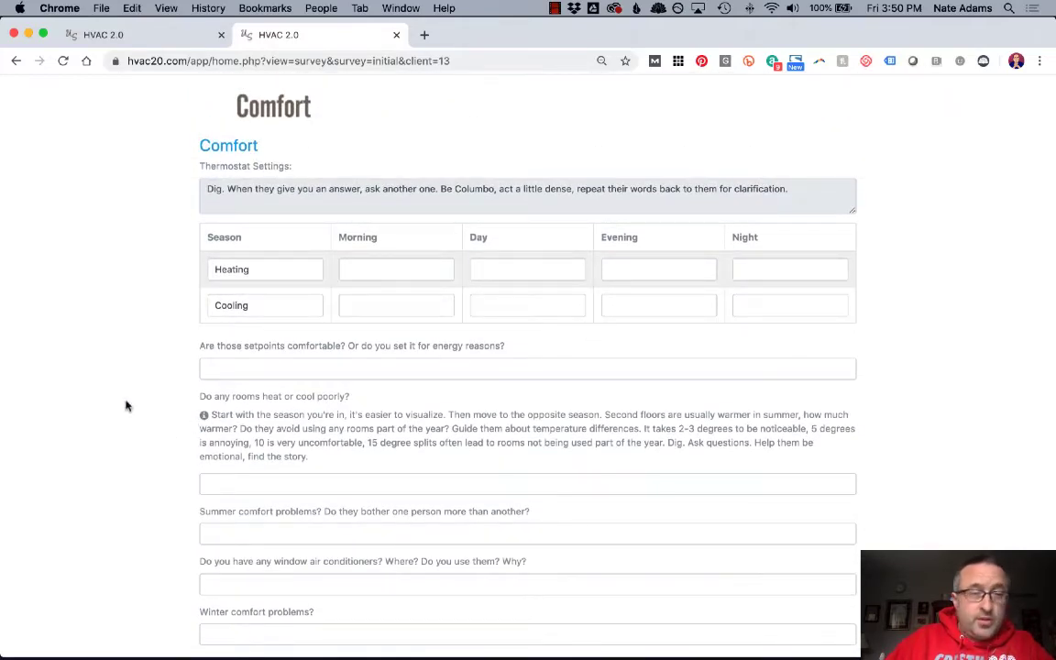
scroll(126, 406, "down", 2)
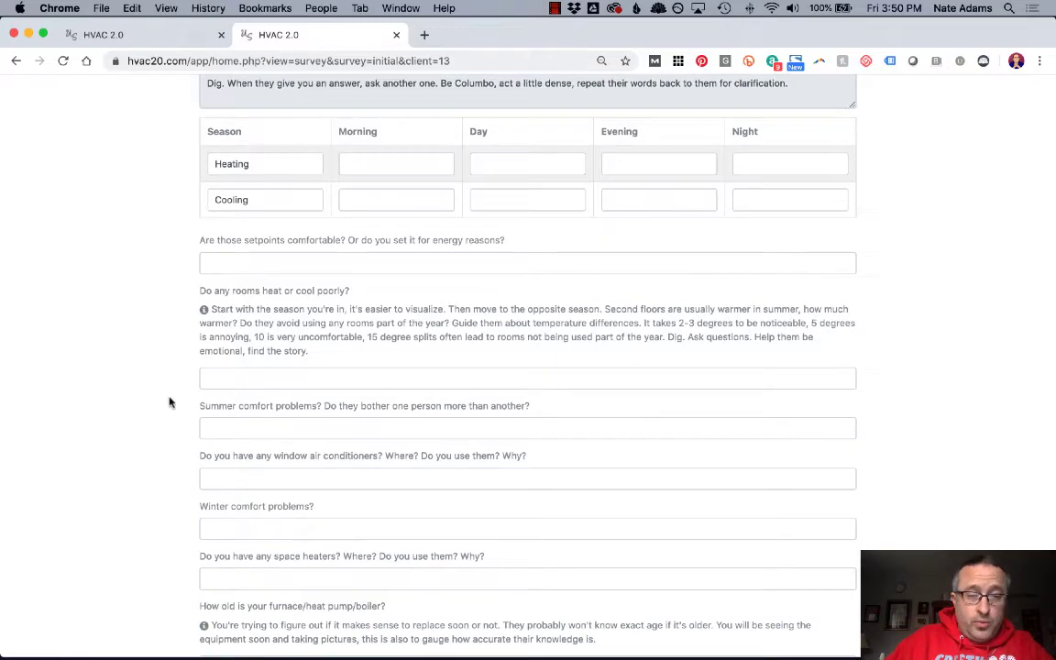
scroll(182, 433, "down", 4)
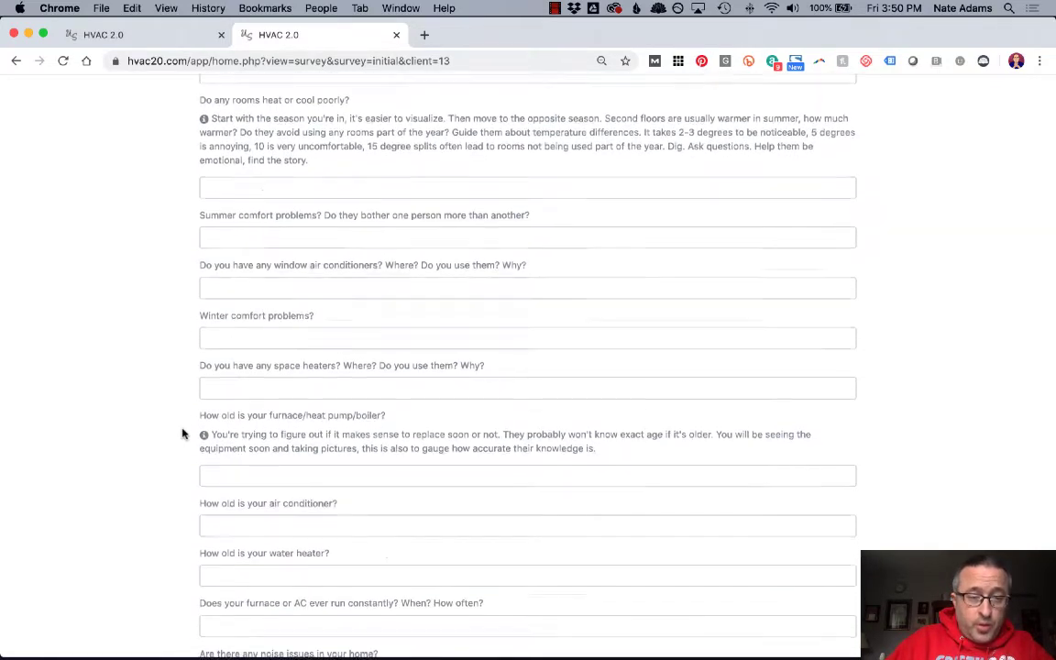
scroll(182, 433, "down", 1)
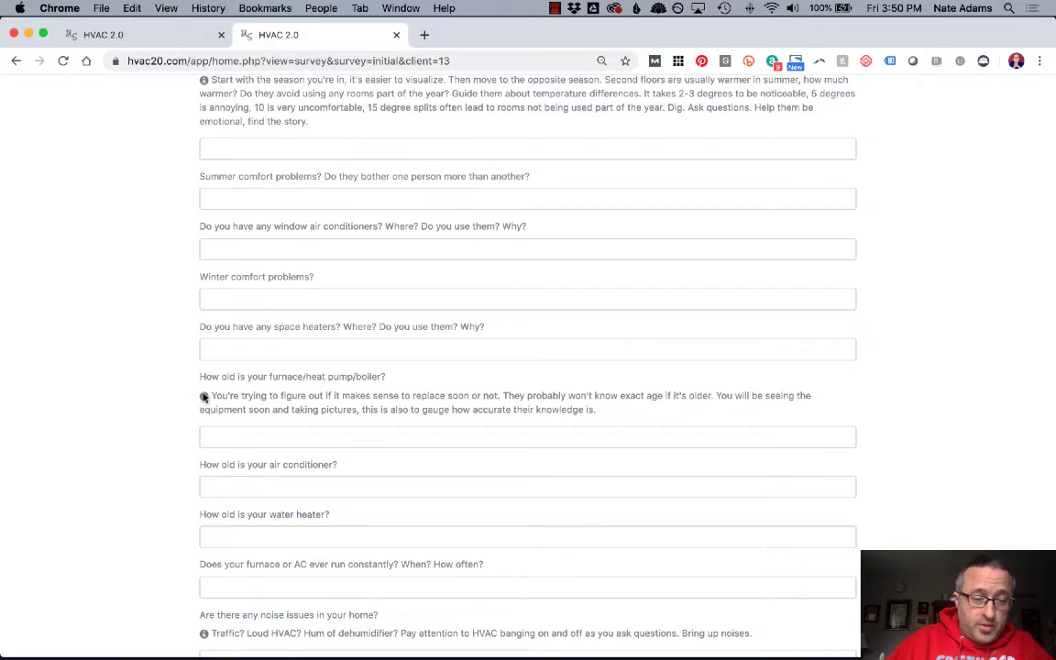
Step: Turn on the Hide hints option for the survey and check its effect in the Comfort section
scroll(1051, 217, "up", 10)
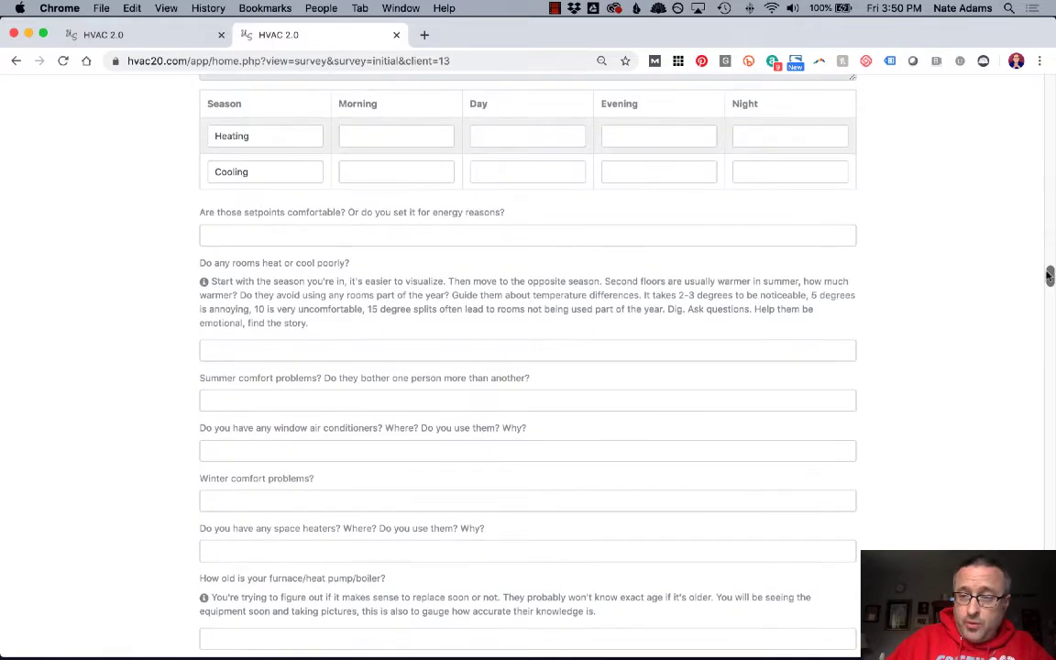
scroll(1053, 85, "up", 5)
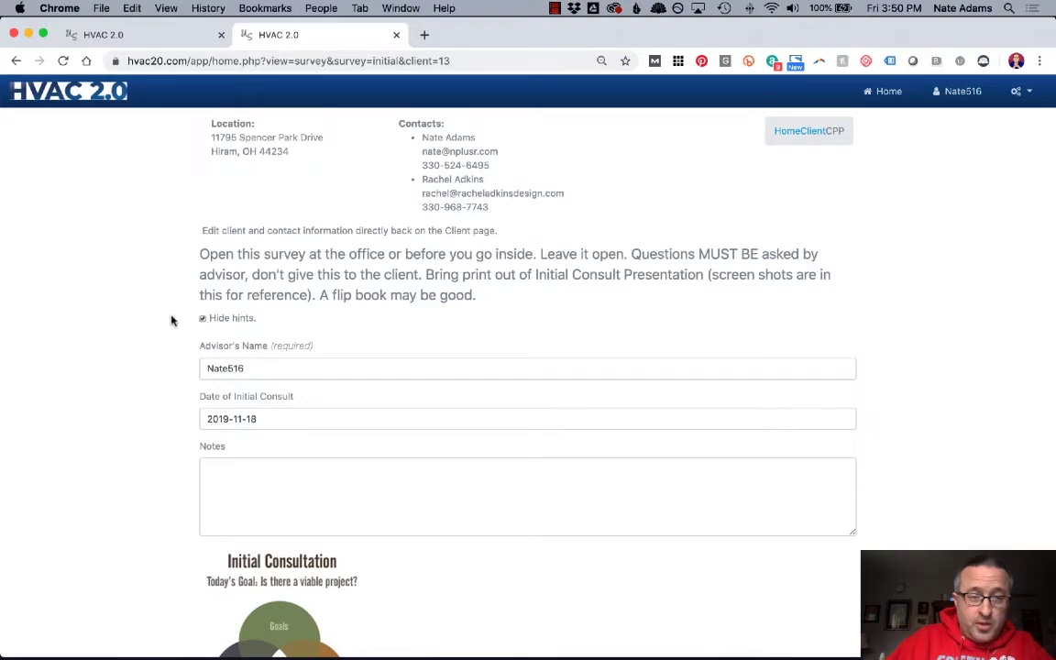
scroll(196, 364, "down", 10)
scroll(196, 364, "down", 15)
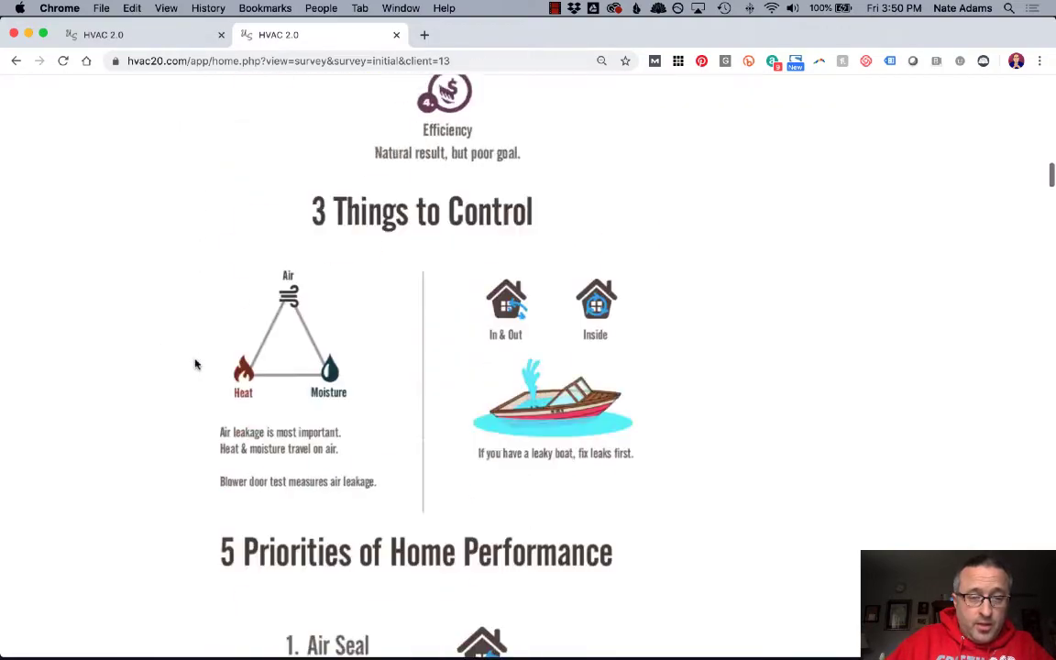
scroll(195, 364, "down", 4)
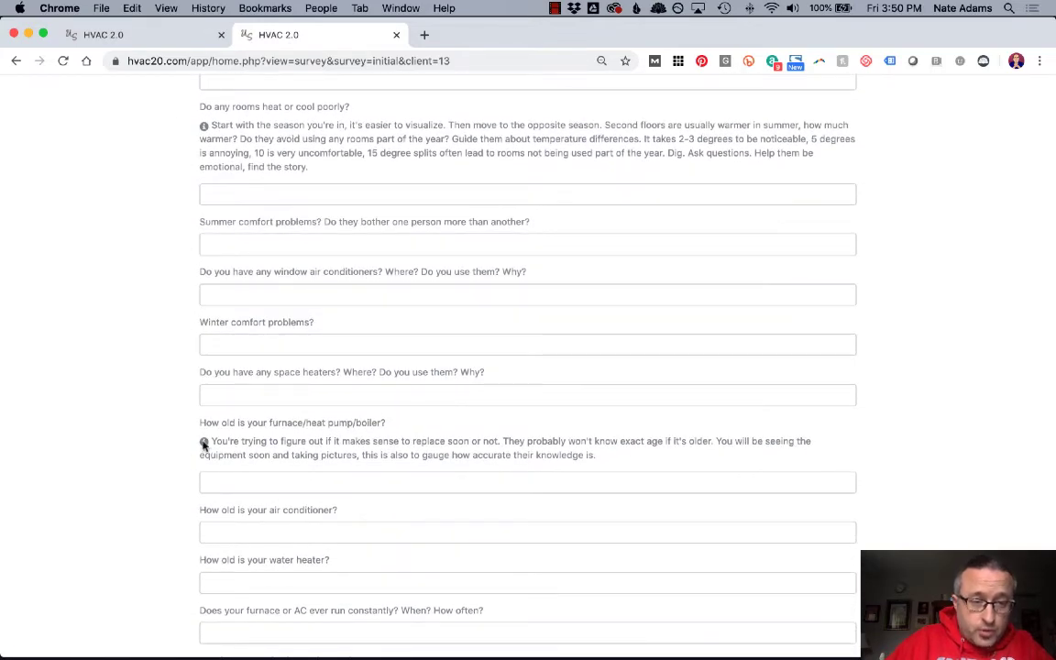
scroll(389, 238, "up", 4)
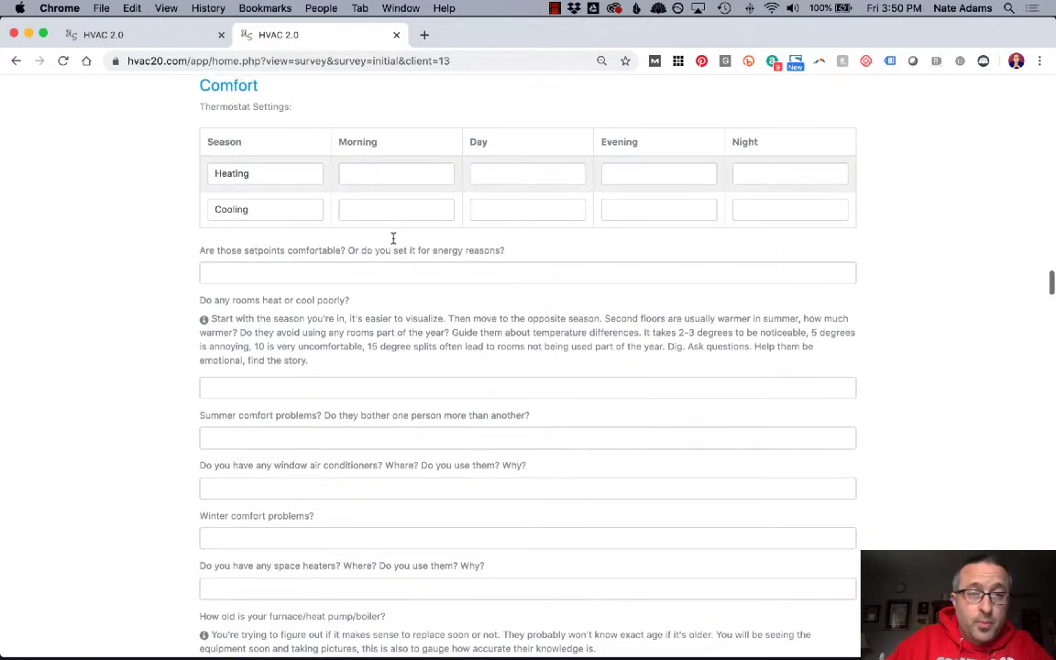
Step: Turn off the Hide hints option and check the Comfort section's guidance text
left_click_drag(1051, 279, 1051, 85)
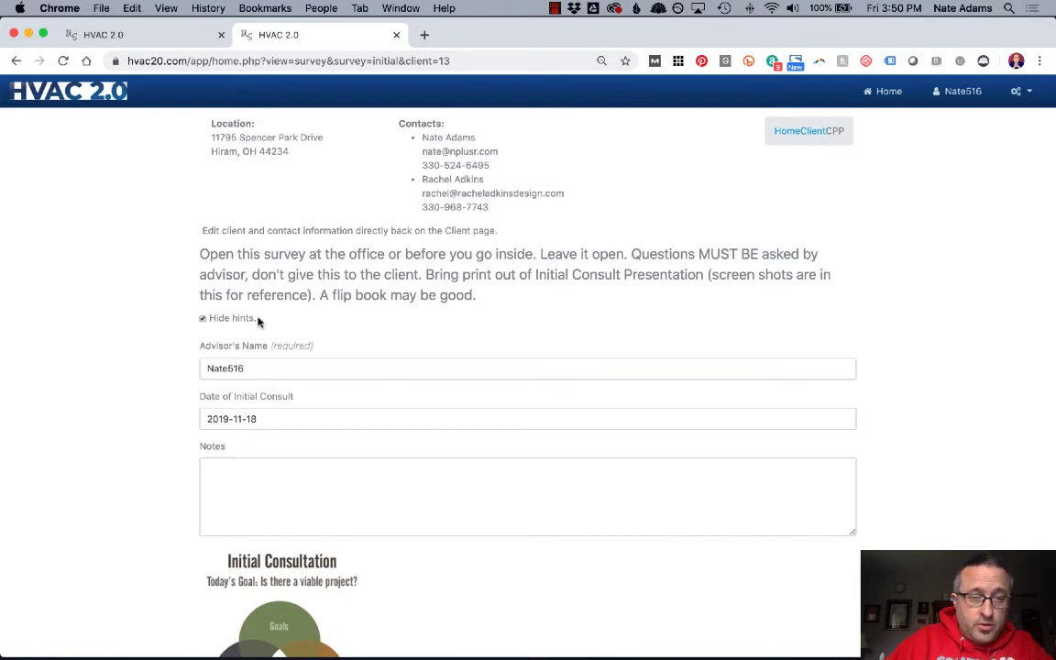
scroll(987, 249, "down", 10)
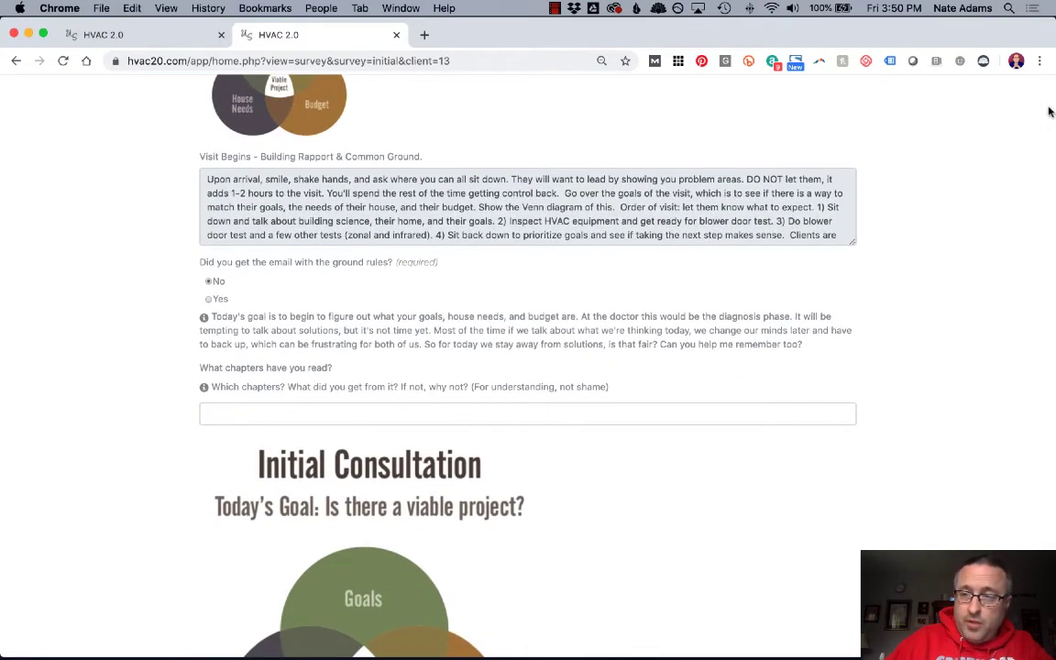
left_click_drag(1050, 111, 1051, 273)
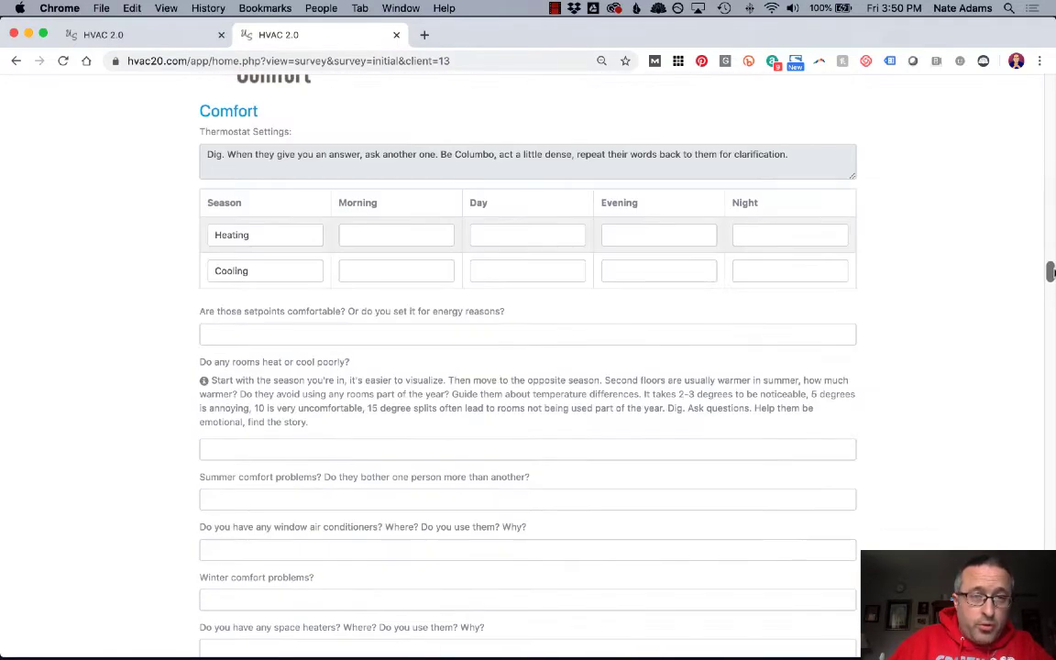
scroll(944, 247, "down", 1)
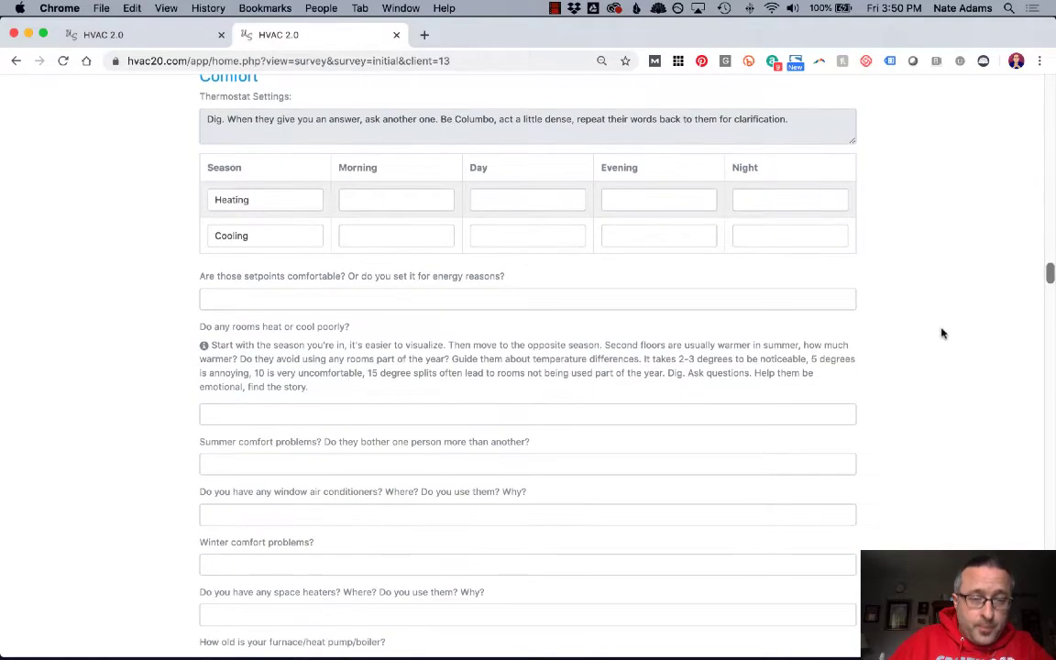
Step: Examine the HVAC & Electrical Inspection section, including the furnace photo checklist, the heating and cooling BTU fields and the Static Pressure Worksheet
scroll(941, 333, "down", 10)
scroll(941, 334, "down", 20)
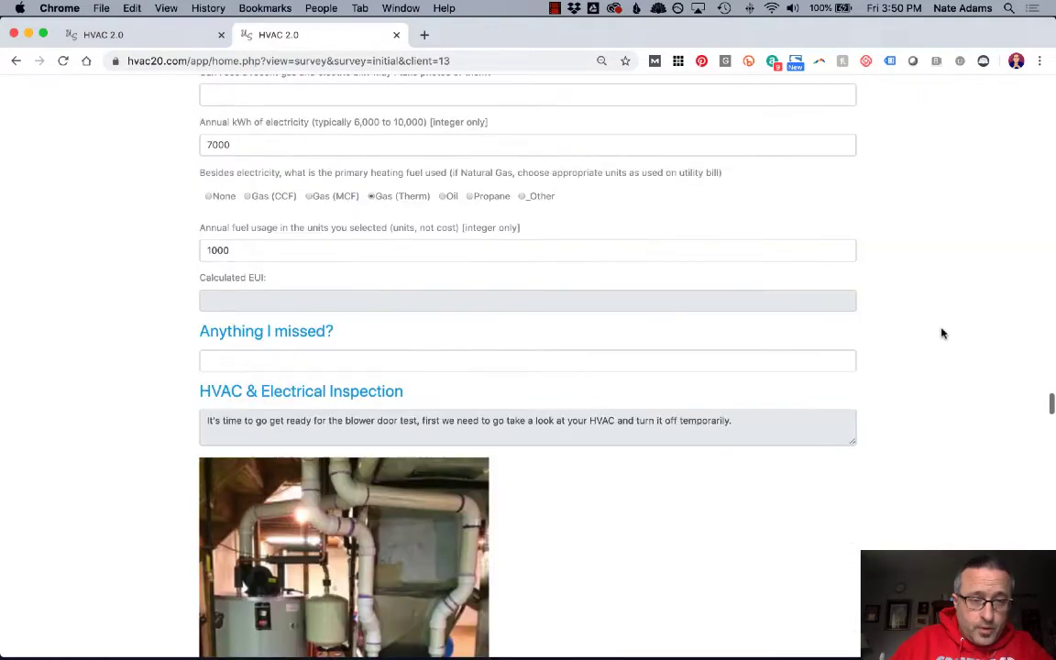
scroll(941, 334, "up", 6)
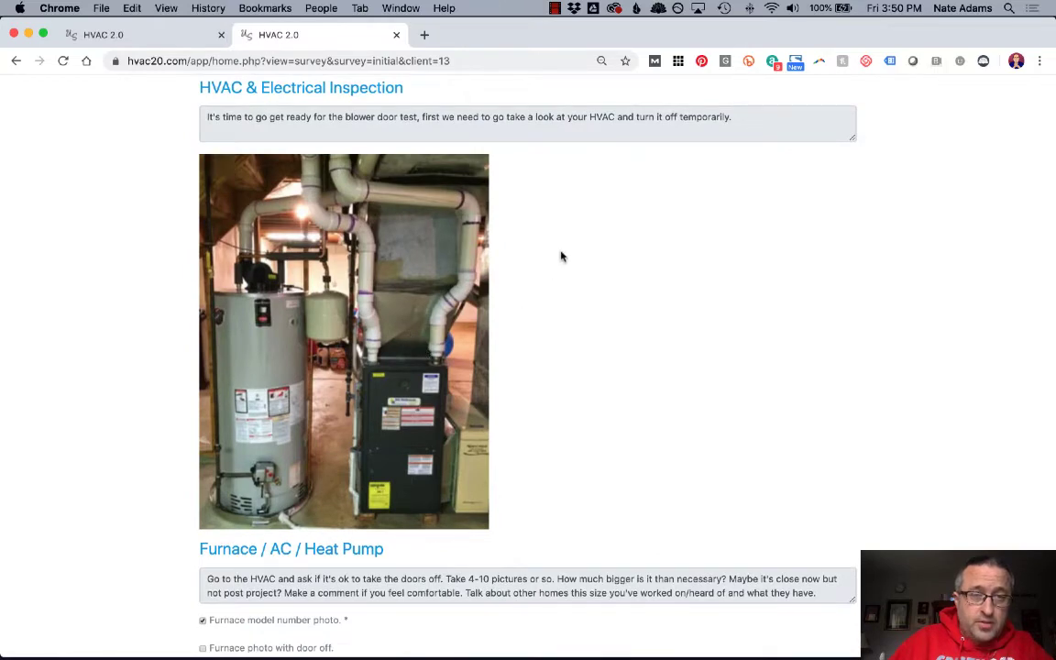
scroll(167, 342, "down", 1)
scroll(167, 343, "down", 6)
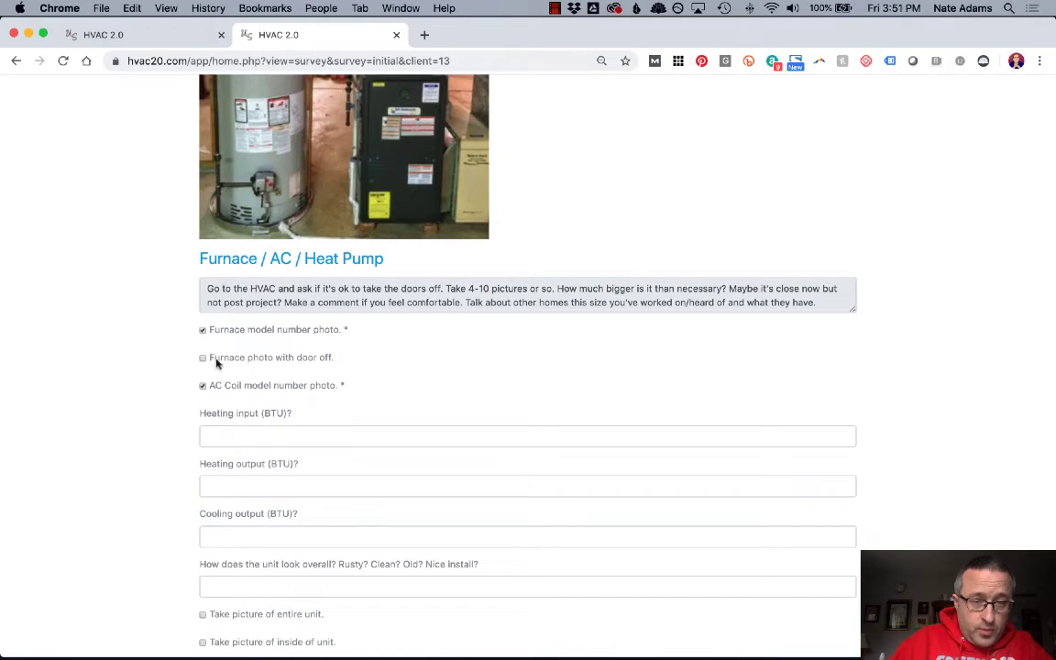
scroll(161, 372, "down", 6)
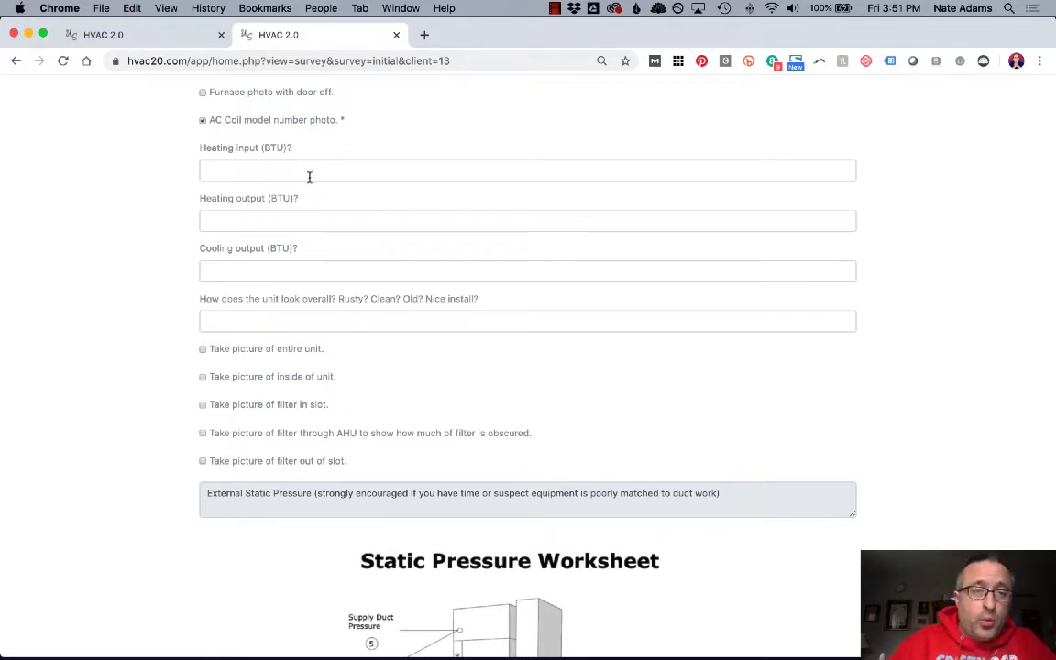
left_click(223, 222)
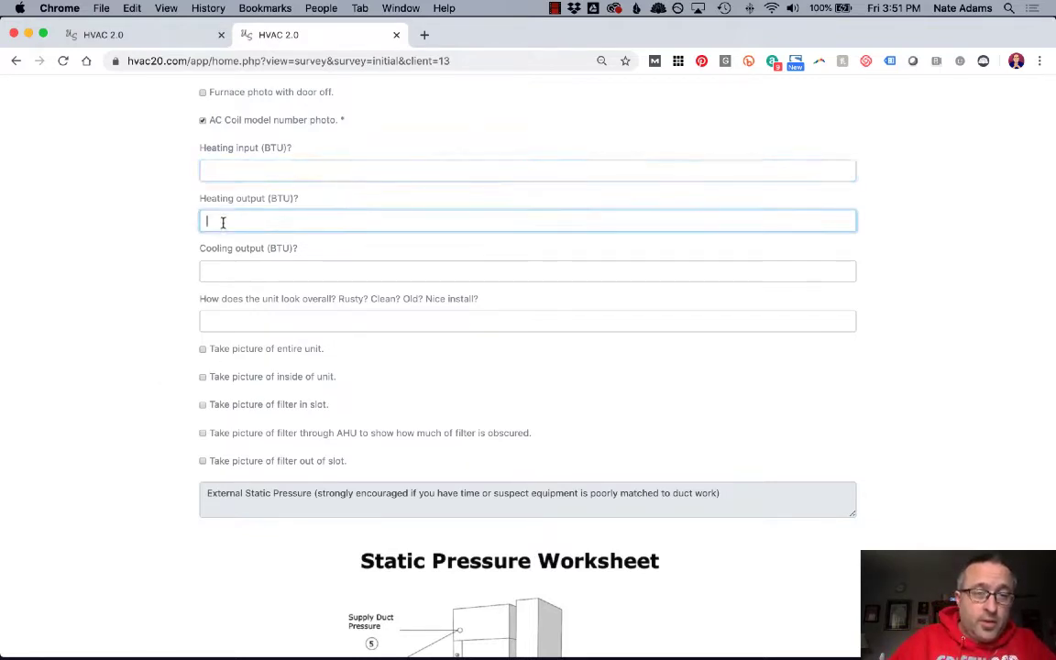
scroll(191, 247, "down", 5)
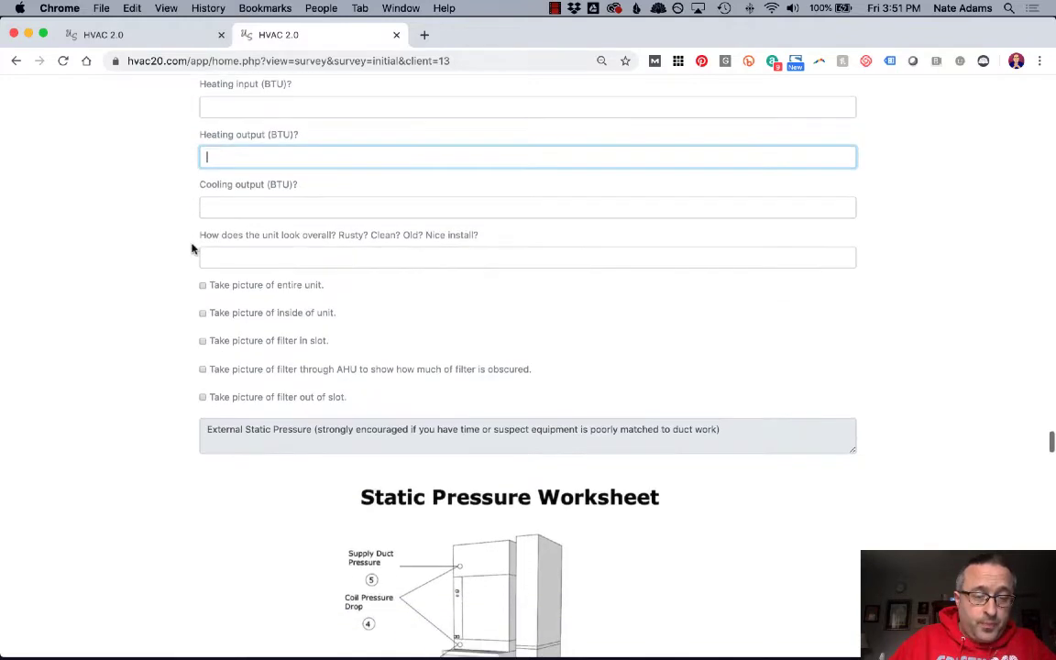
scroll(175, 265, "down", 1)
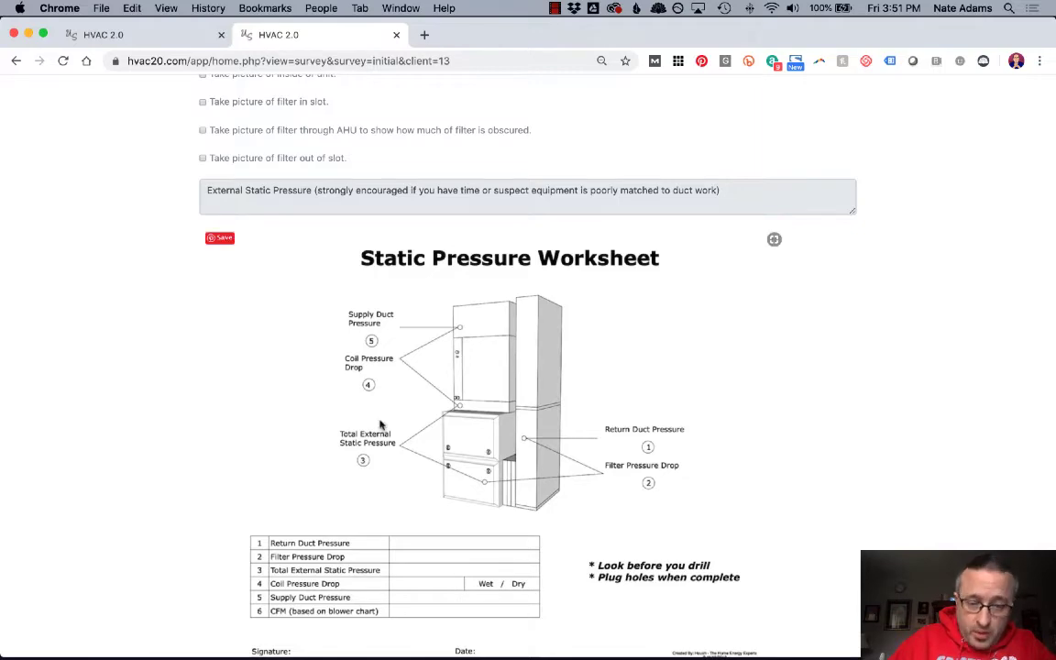
Step: Enter 50 as the blower door pressure in Pascals in the Blower Door Test section
scroll(146, 309, "down", 10)
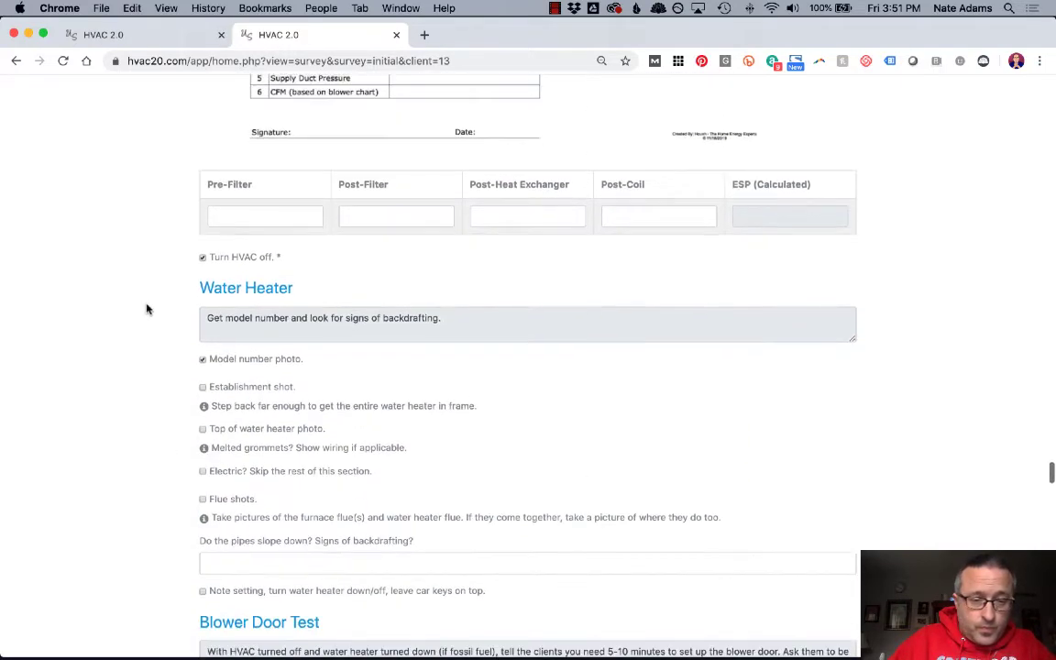
scroll(147, 309, "down", 8)
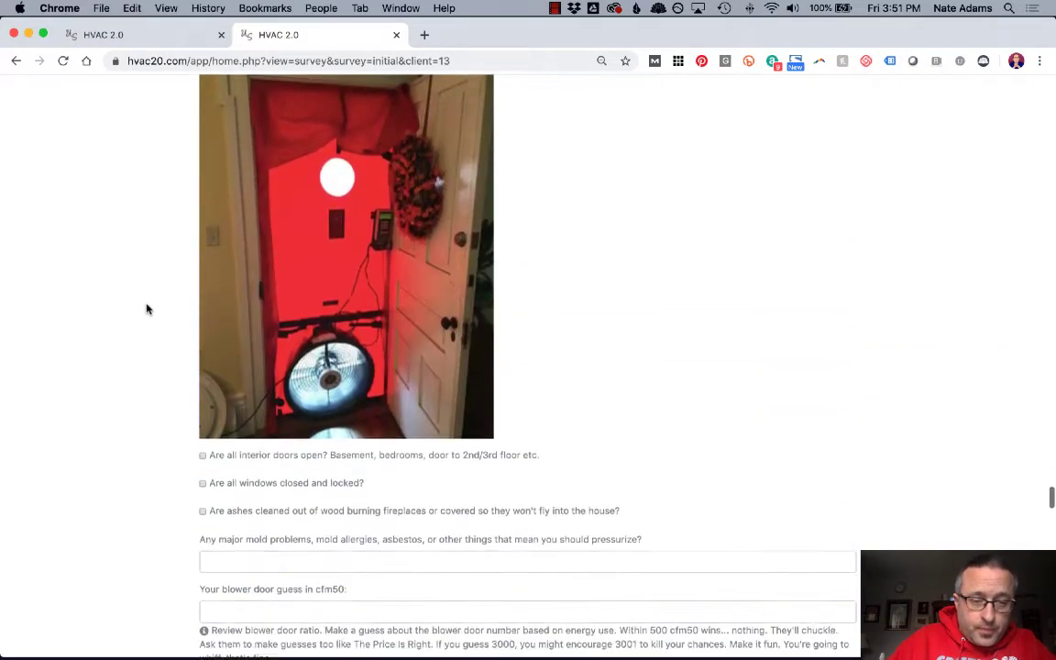
scroll(146, 309, "down", 5)
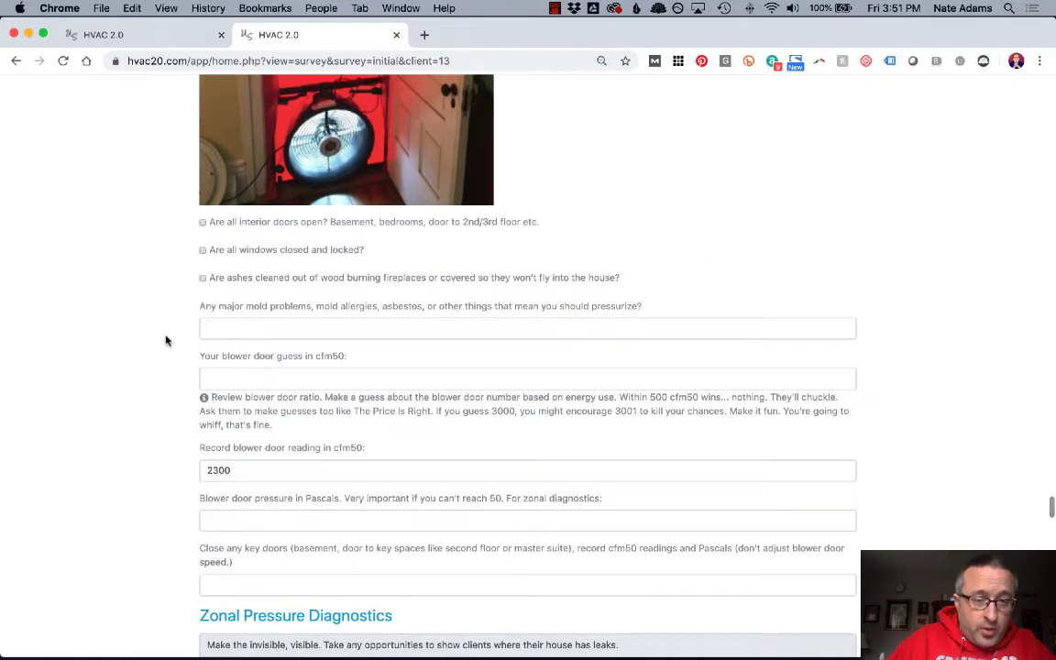
left_click(237, 353)
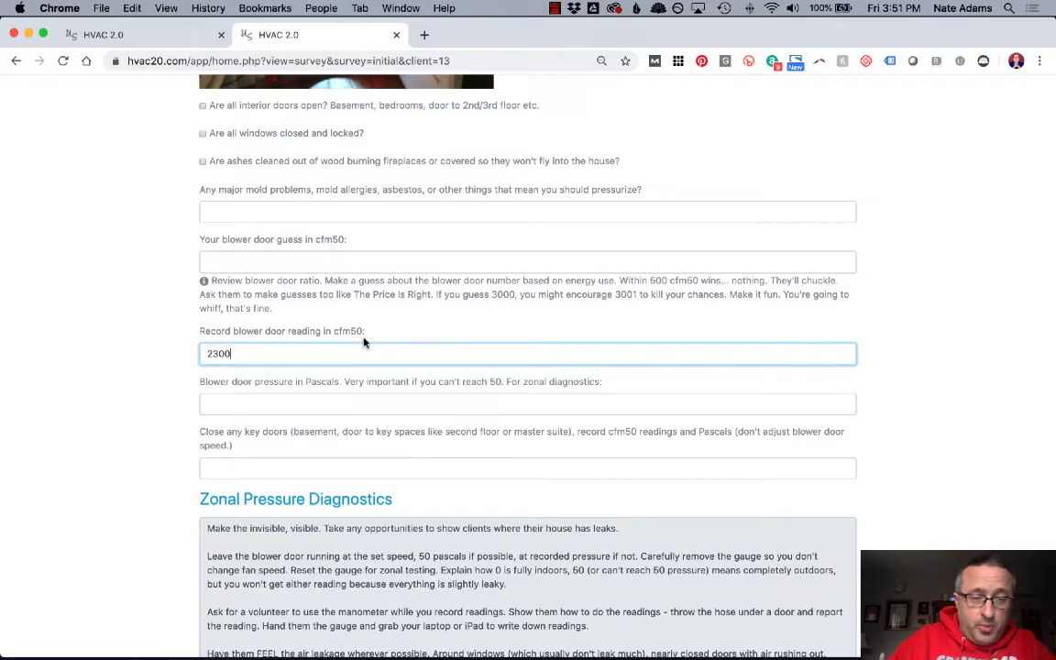
scroll(161, 313, "down", 2)
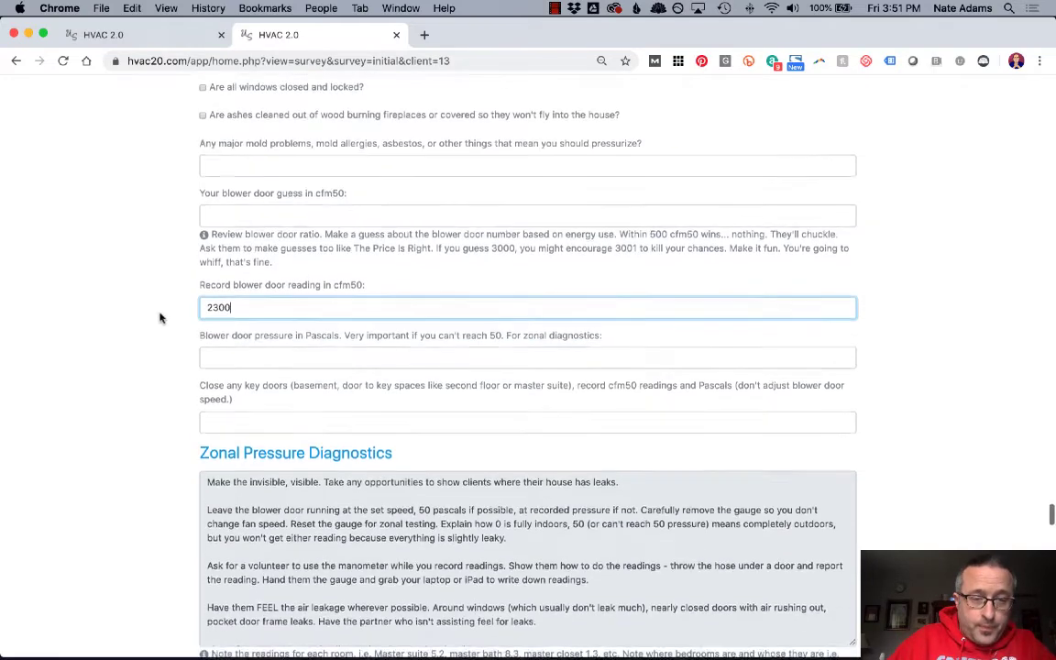
left_click(233, 312)
type("50")
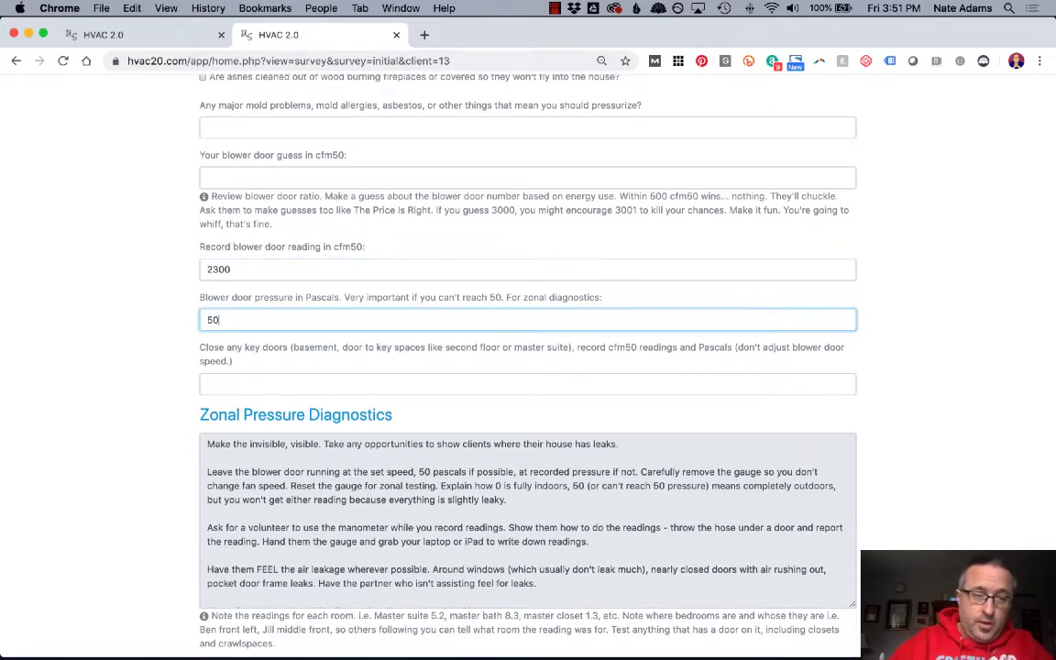
Step: Add a Coat closet row with a reading of .2 below Master bedroom in the Living Area ZPD table
scroll(163, 328, "down", 5)
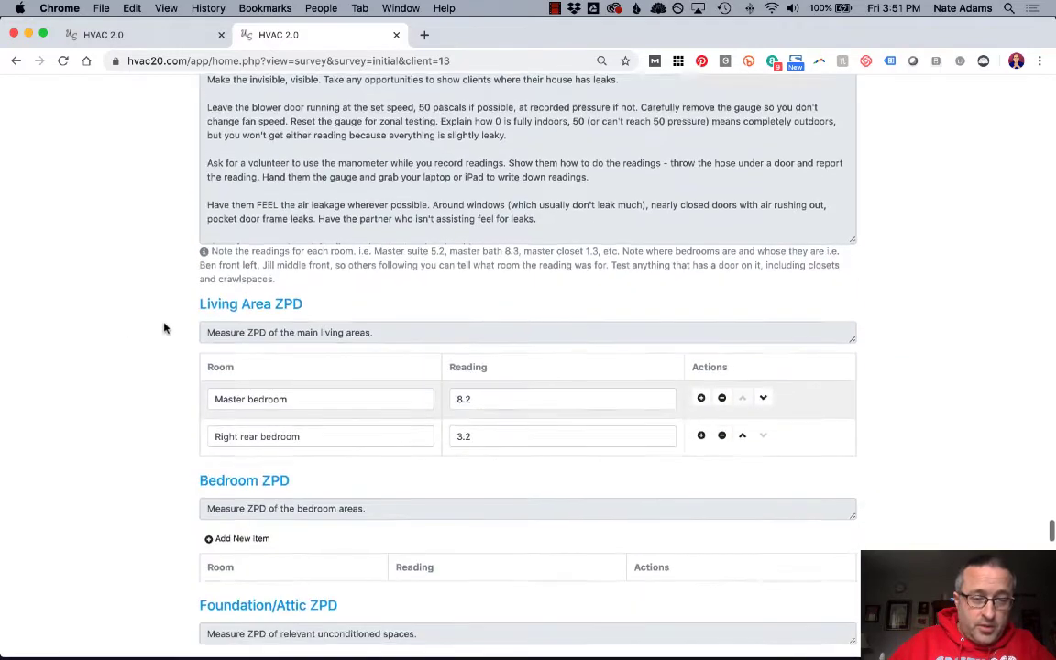
scroll(163, 328, "down", 1)
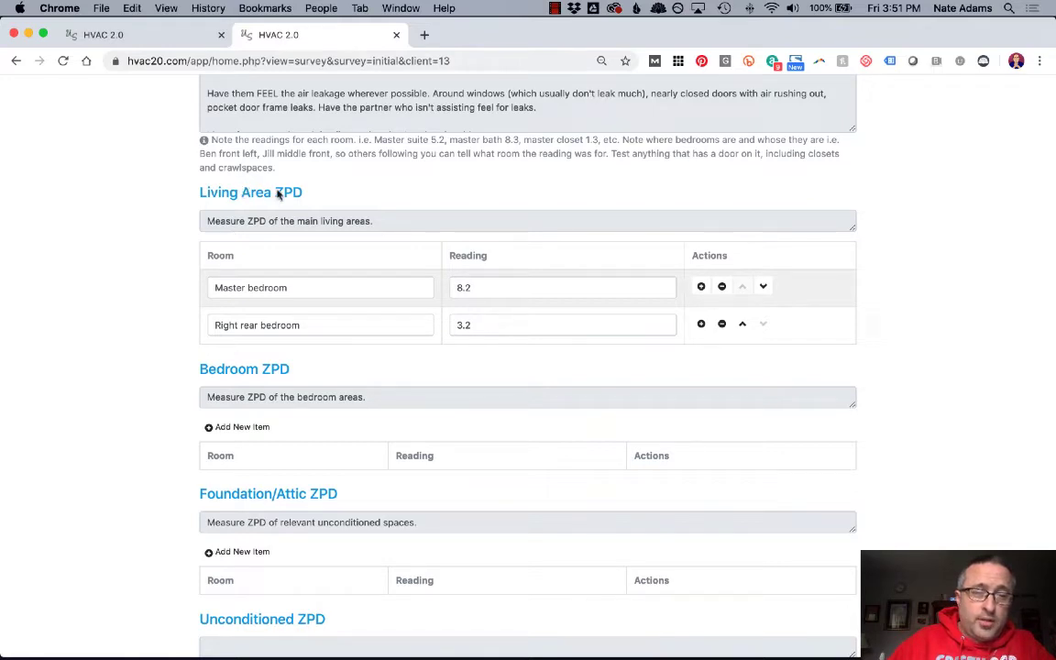
left_click(701, 286)
left_click(234, 329)
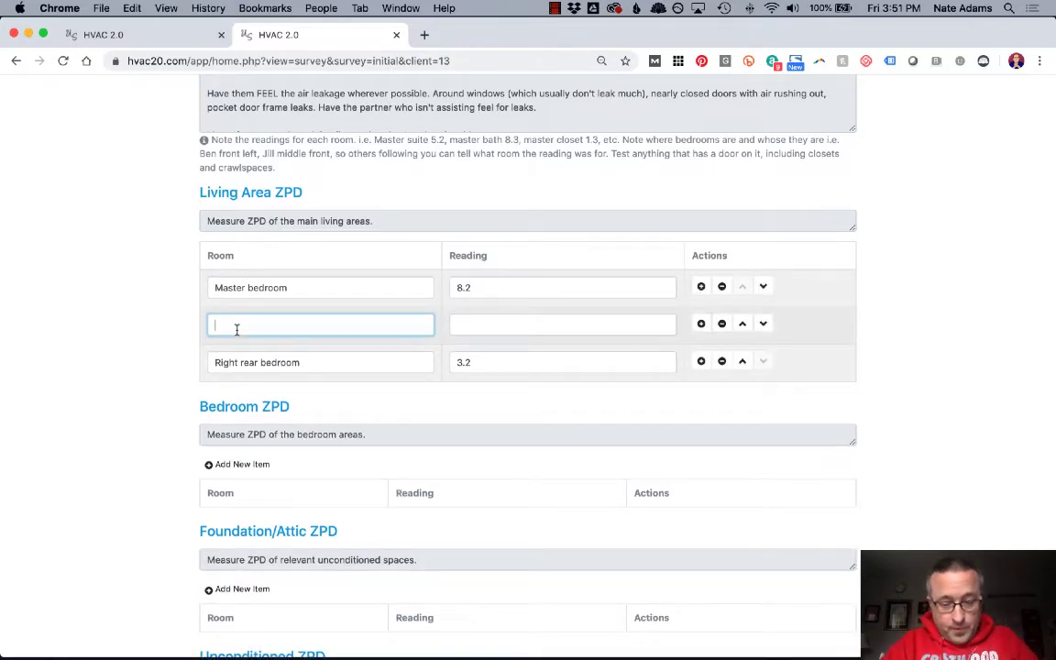
type("Coat closet")
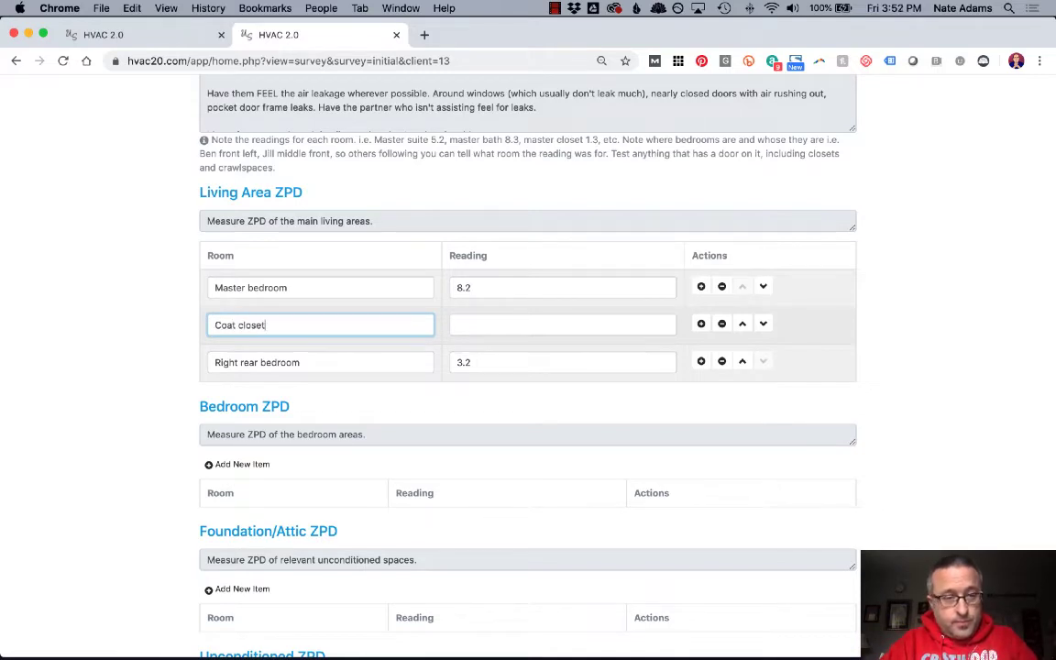
key("Tab")
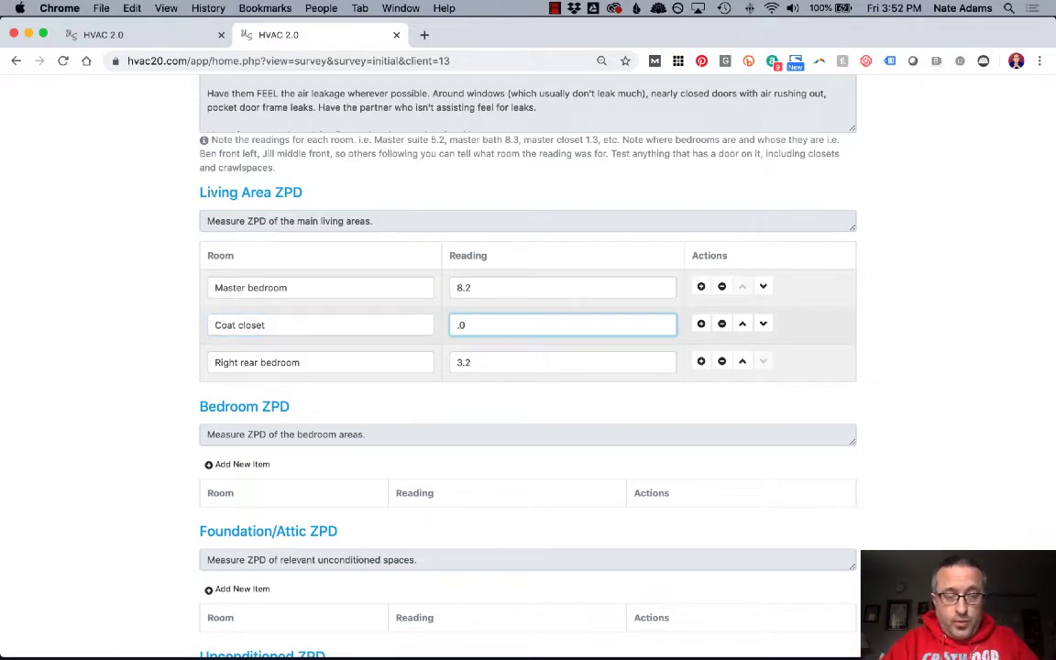
left_click(139, 323)
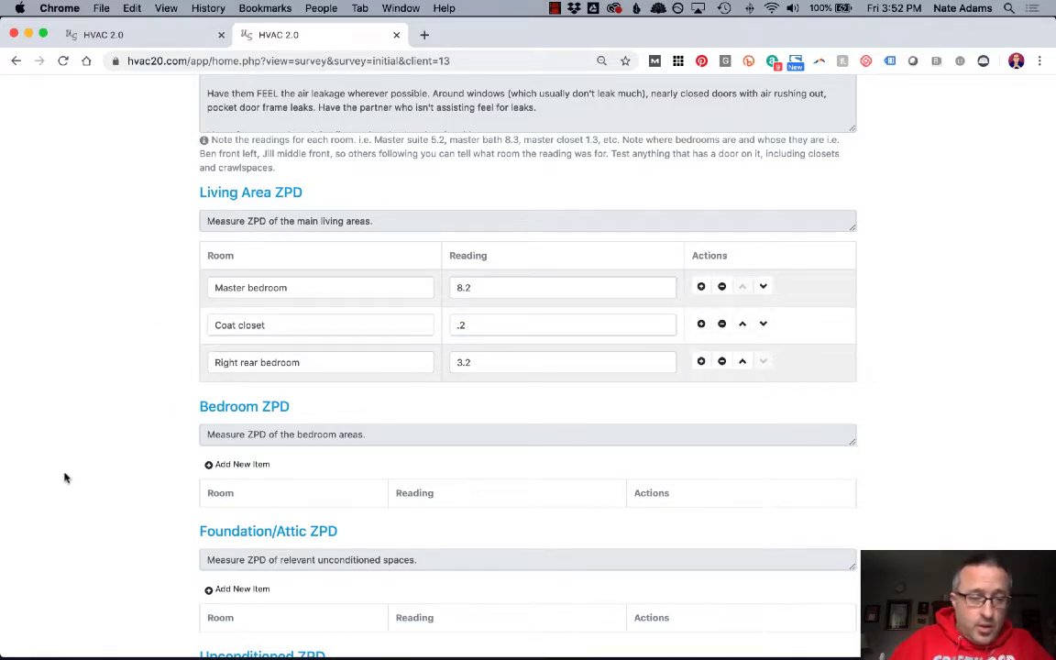
Step: Review the remaining ZPD tables, the zonal discussion, the prioritized goals table, the Budget section and the closing questions
scroll(119, 379, "down", 3)
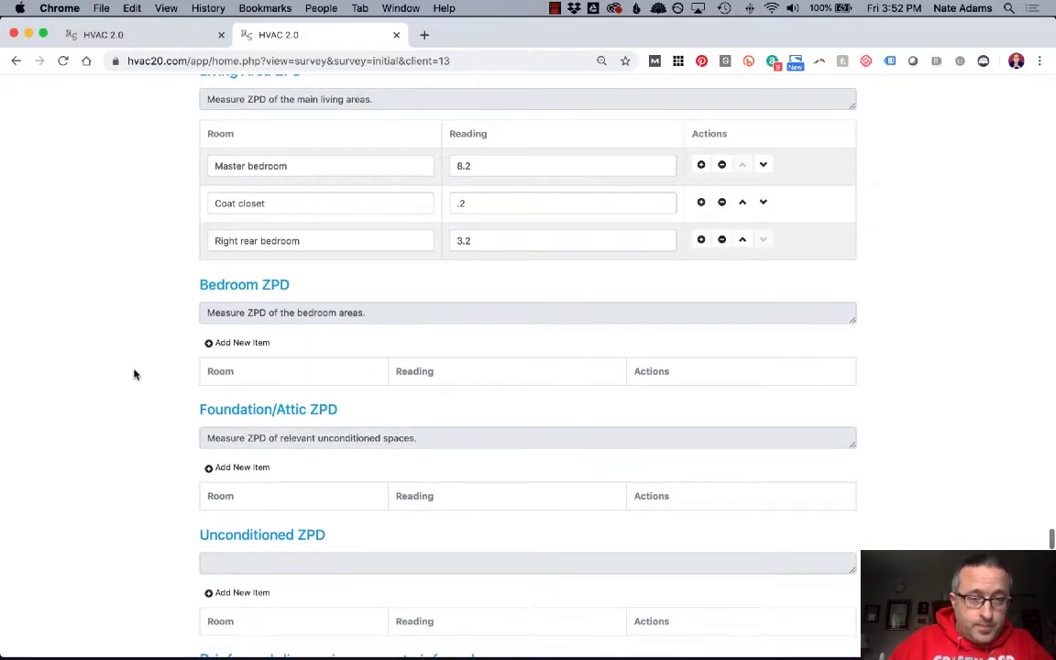
scroll(157, 316, "down", 10)
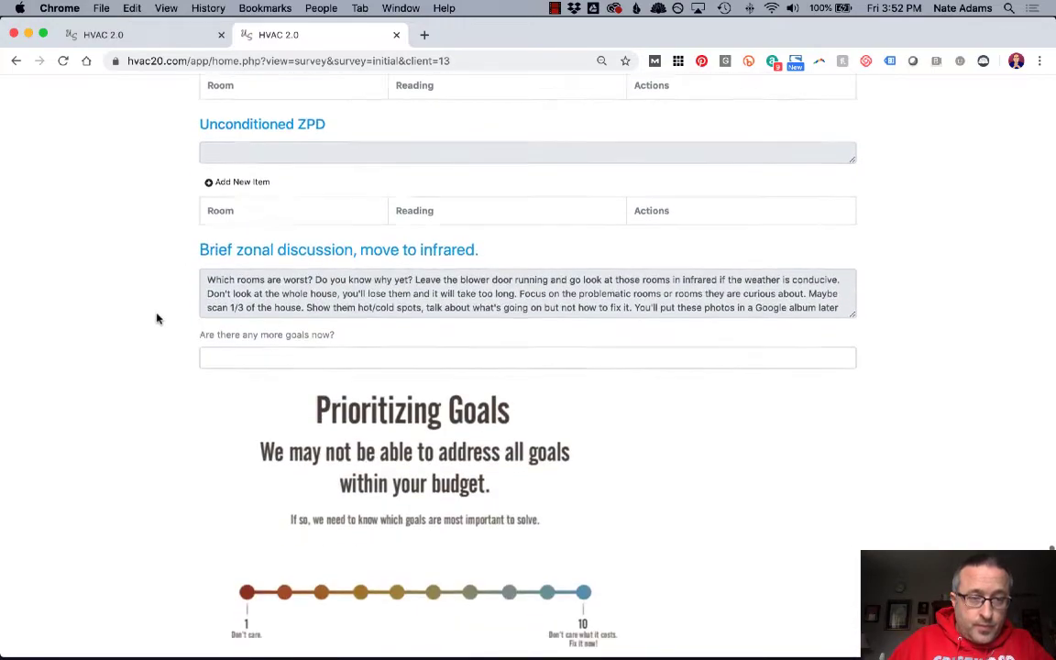
scroll(158, 318, "down", 7)
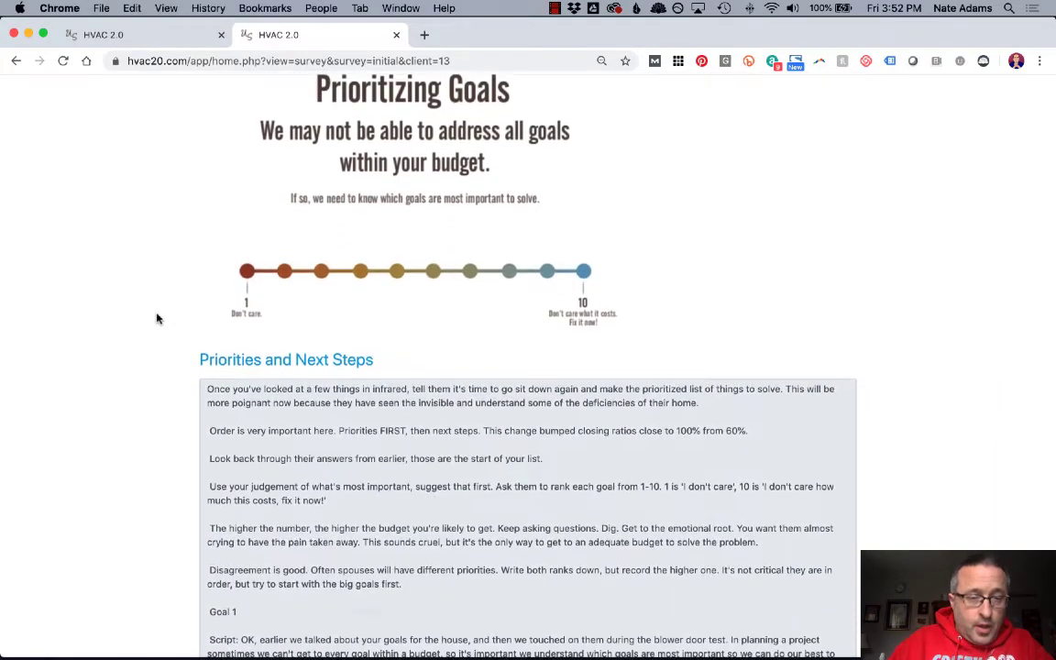
scroll(158, 318, "down", 10)
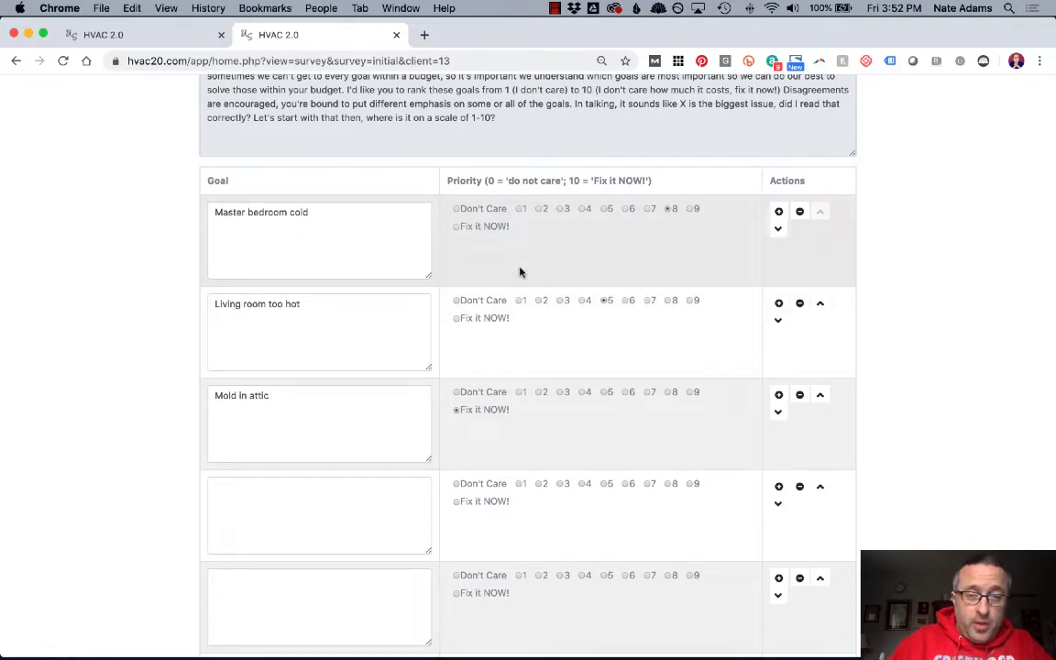
scroll(591, 359, "down", 5)
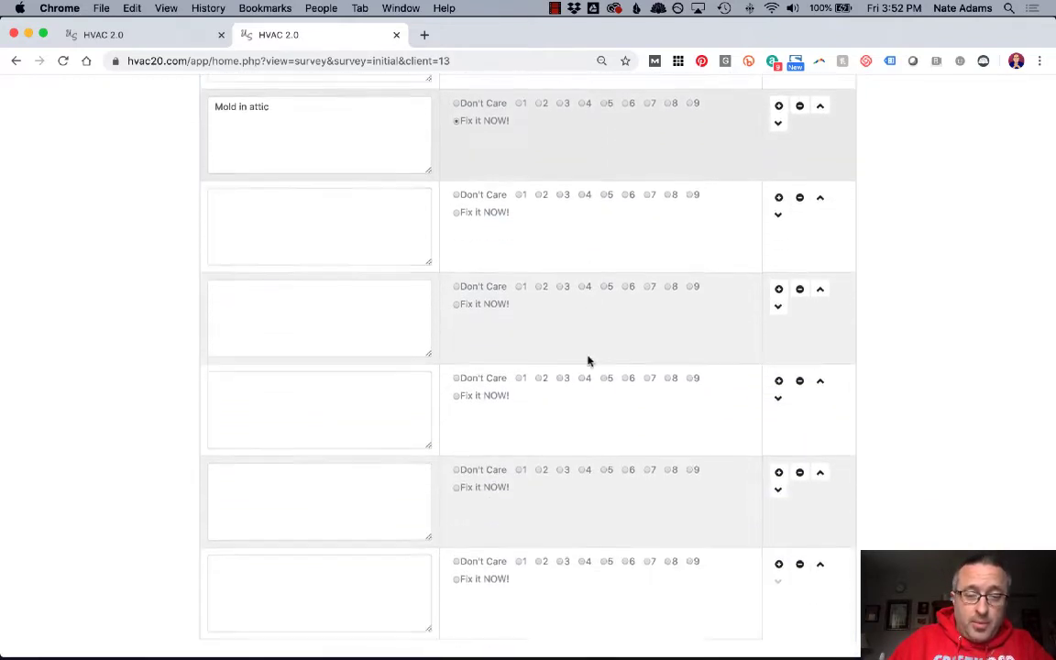
scroll(588, 360, "down", 10)
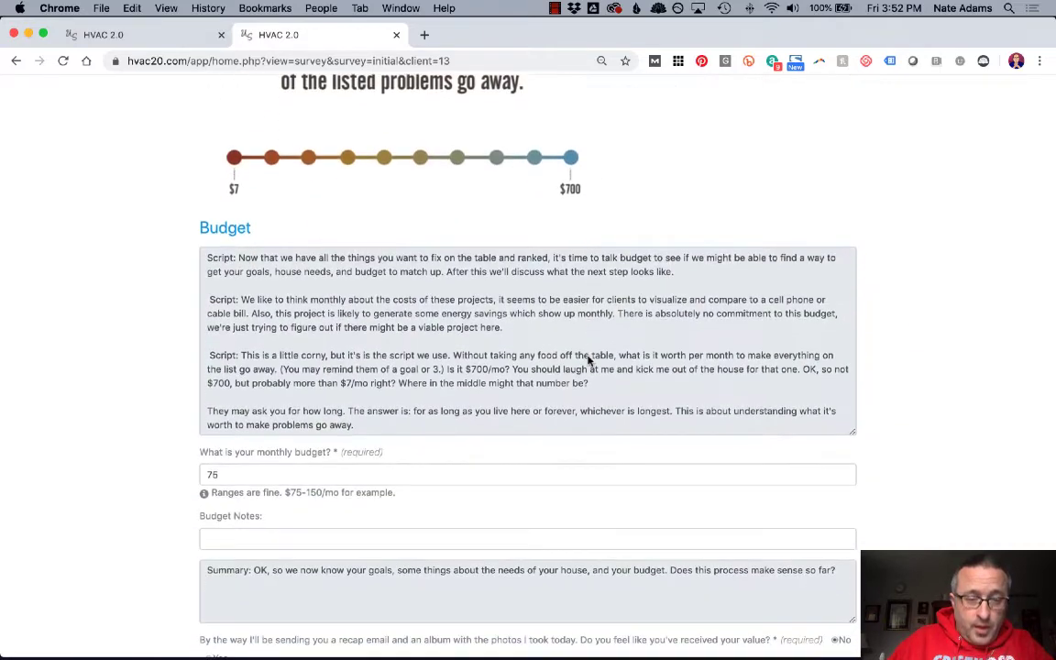
scroll(589, 359, "down", 3)
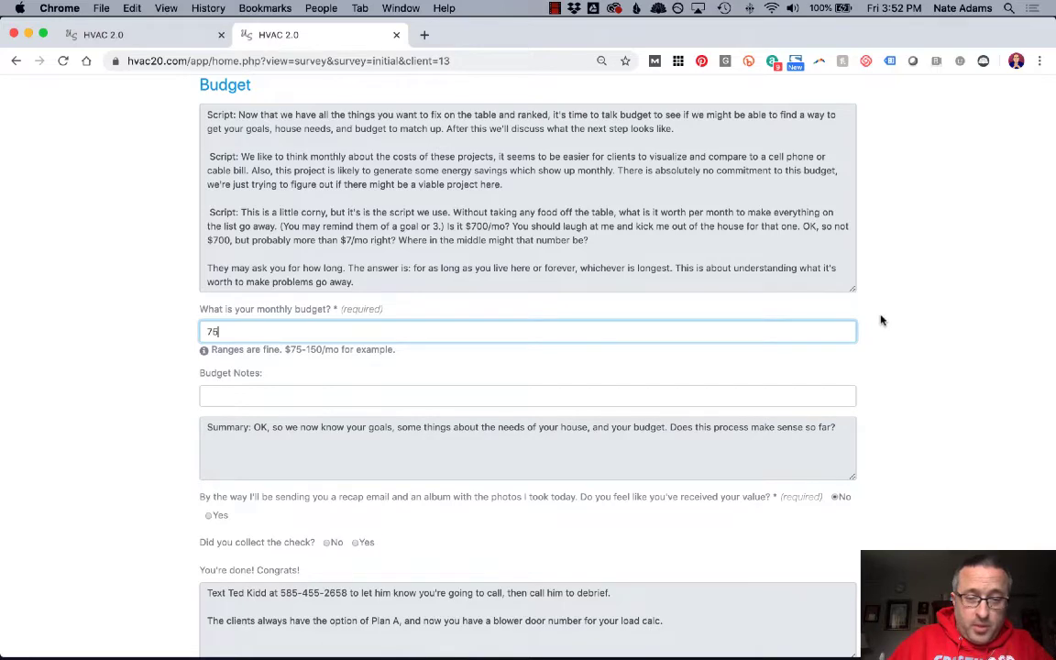
scroll(879, 320, "up", 1)
scroll(880, 321, "down", 3)
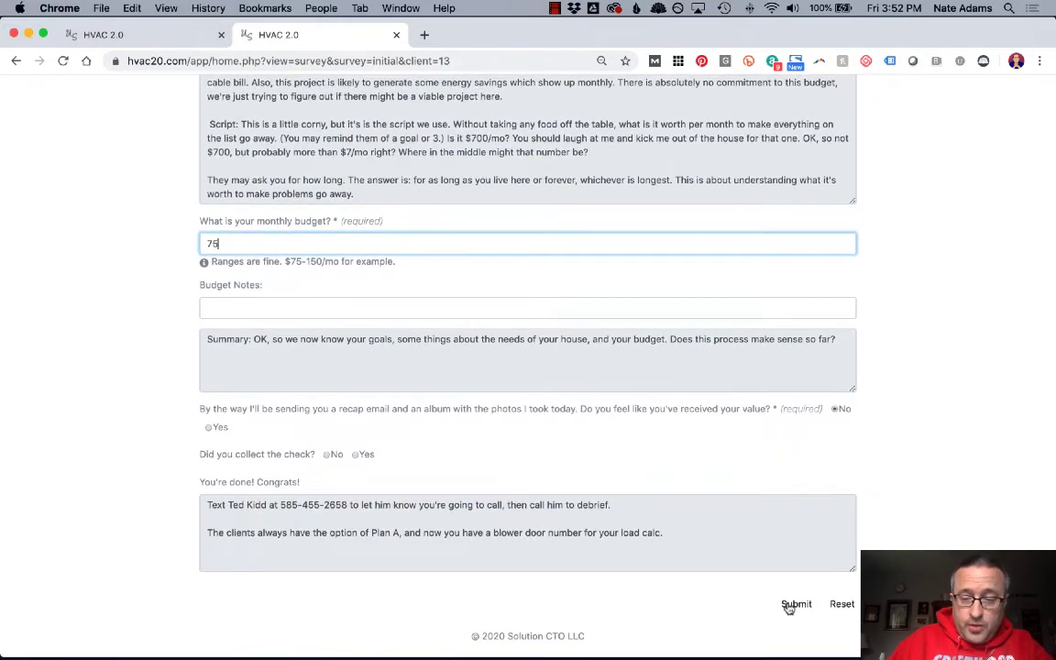
Step: Submit the Initial Consultation survey and return to the client's page
left_click(790, 606)
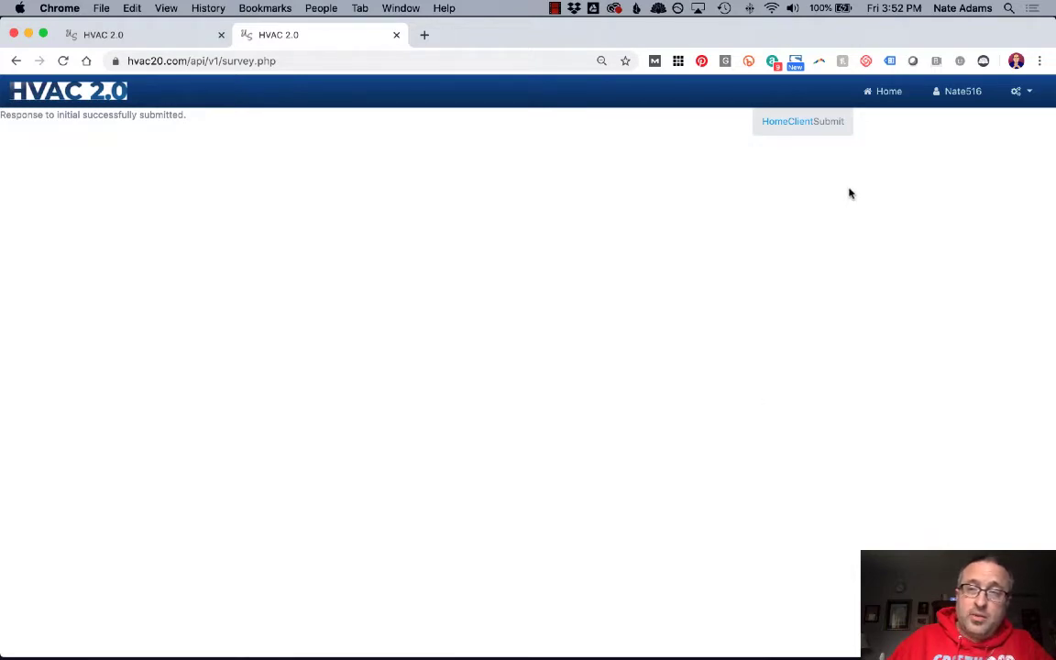
left_click(804, 123)
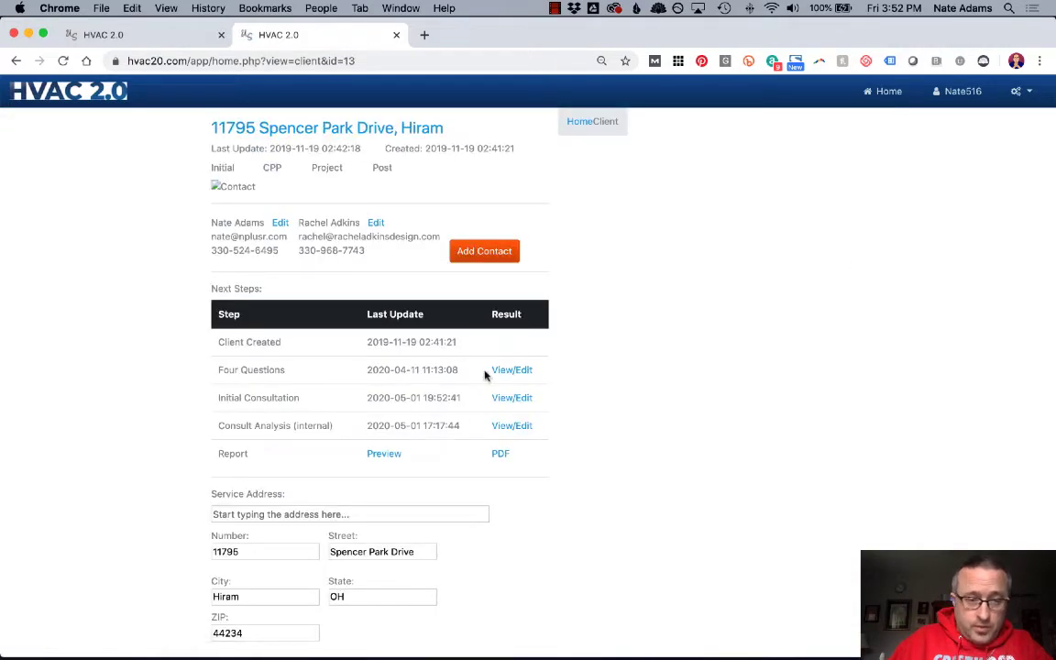
Step: Reopen the client's Initial Consultation survey and preview its printout with Save as PDF as the destination, without saving it
left_click(512, 398)
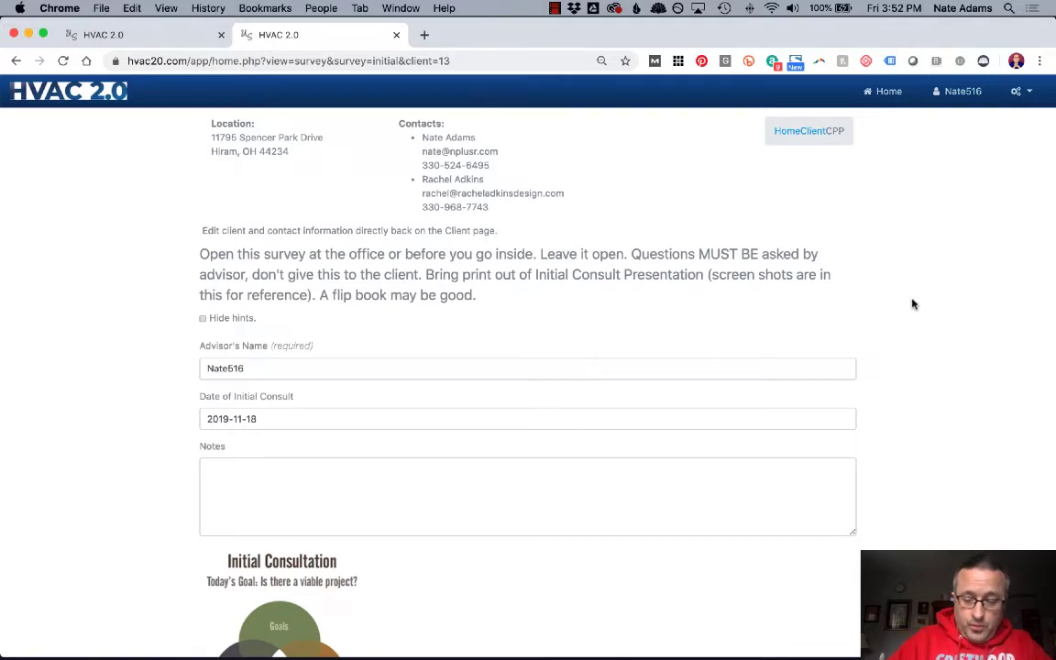
key("super+p")
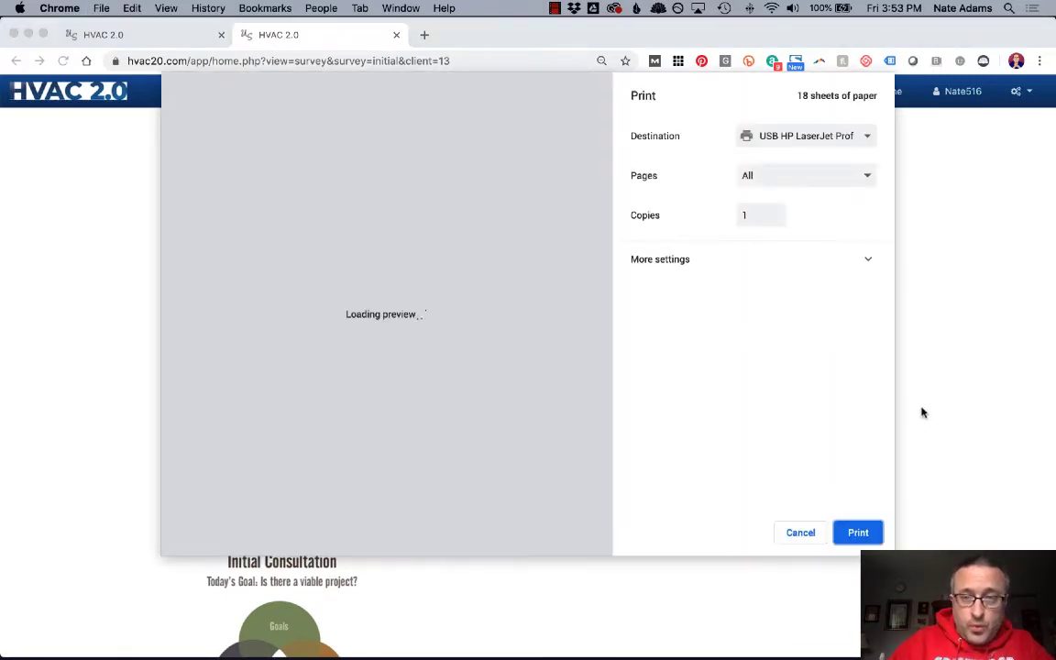
left_click(801, 138)
left_click(789, 162)
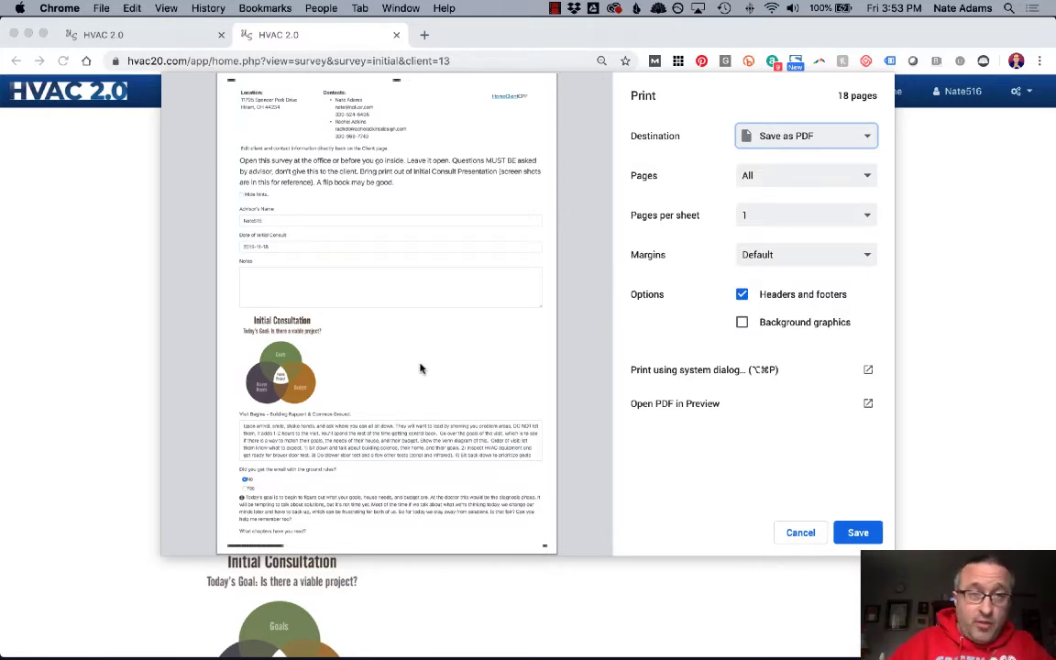
left_click(800, 534)
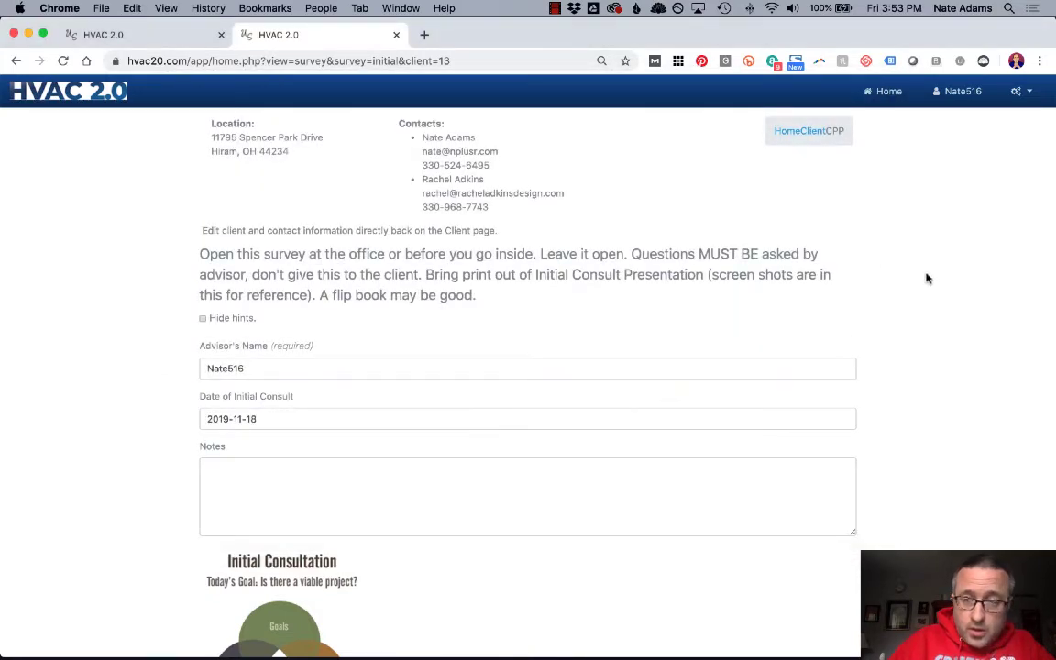
Step: Go back to the client's page and open the Consult Analysis (internal) survey for viewing and editing
scroll(884, 316, "down", 2)
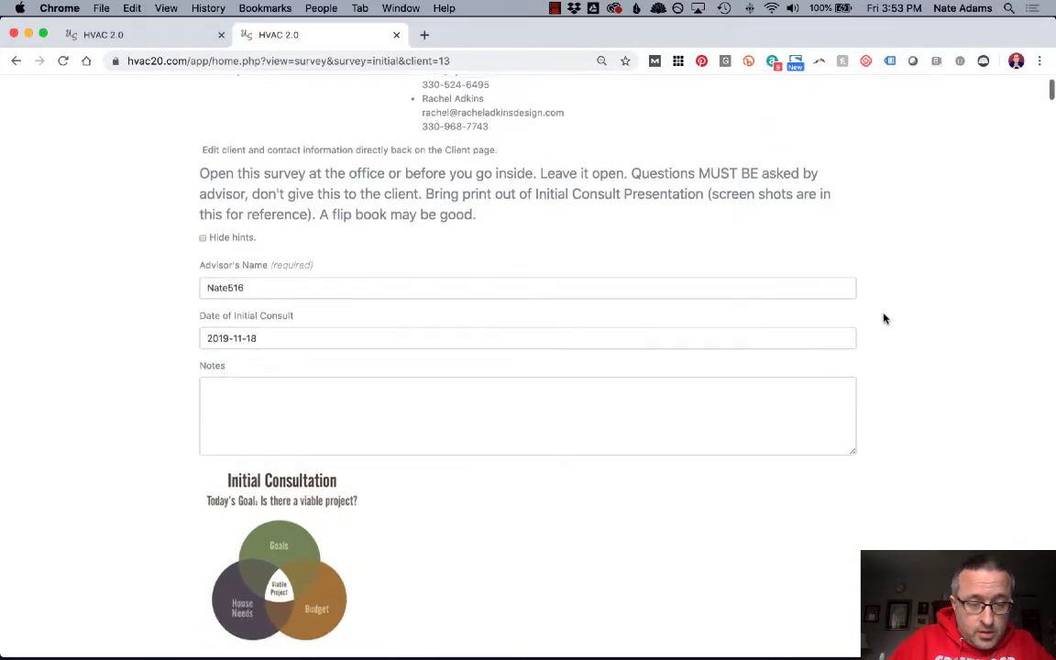
scroll(883, 318, "up", 3)
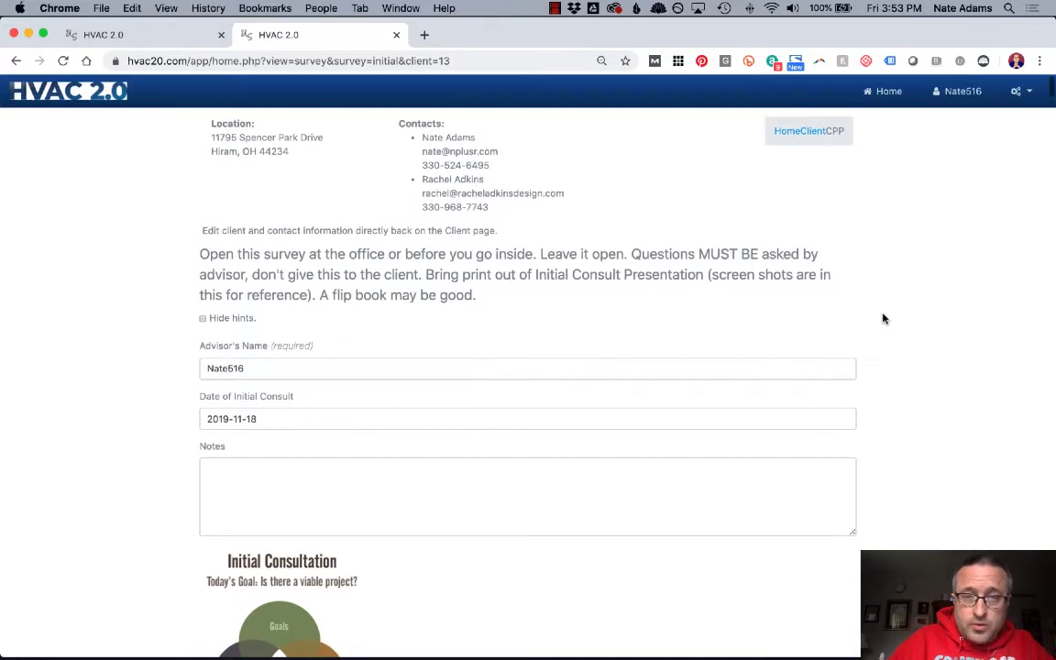
left_click(813, 132)
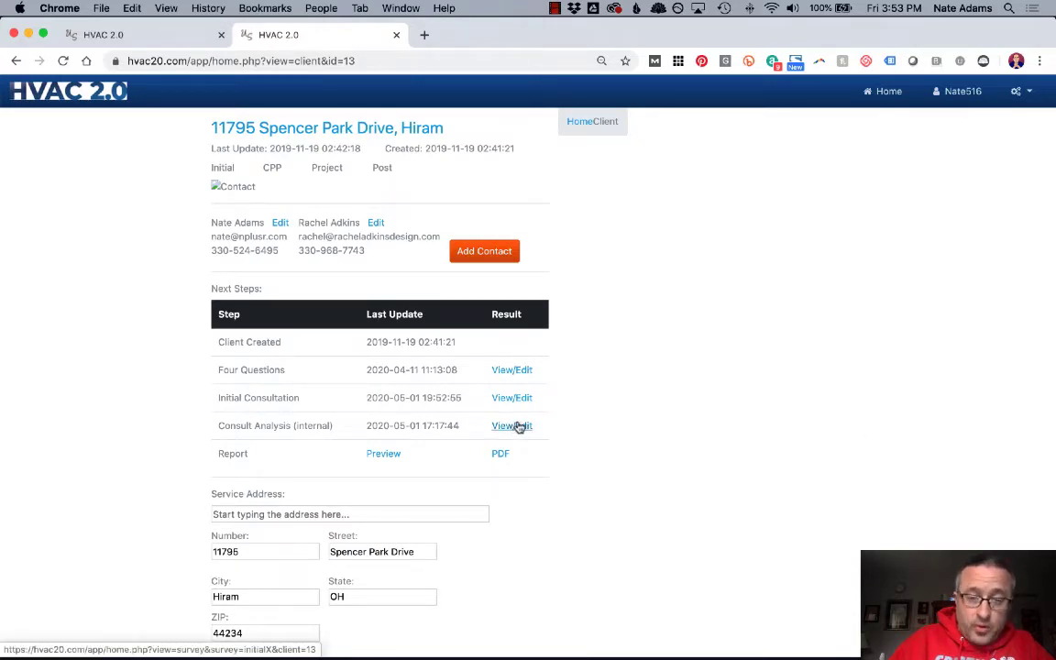
left_click(513, 427)
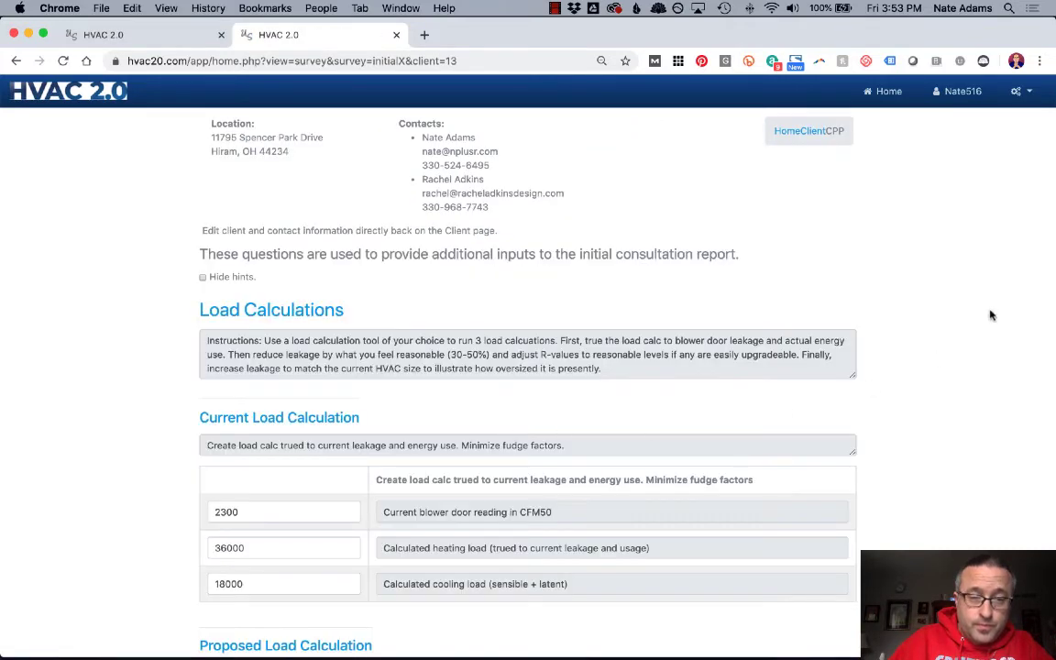
Step: Review the Current Load Calculation and Proposed Load Calculation tables, including blower door readings and heating and cooling loads
scroll(879, 327, "down", 3)
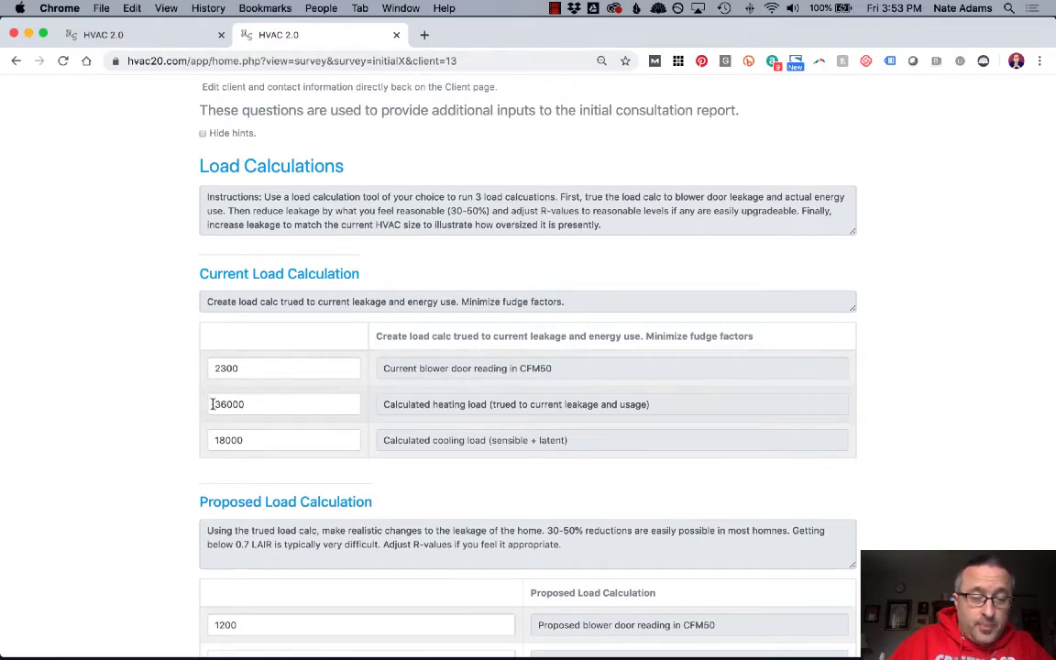
left_click(254, 440)
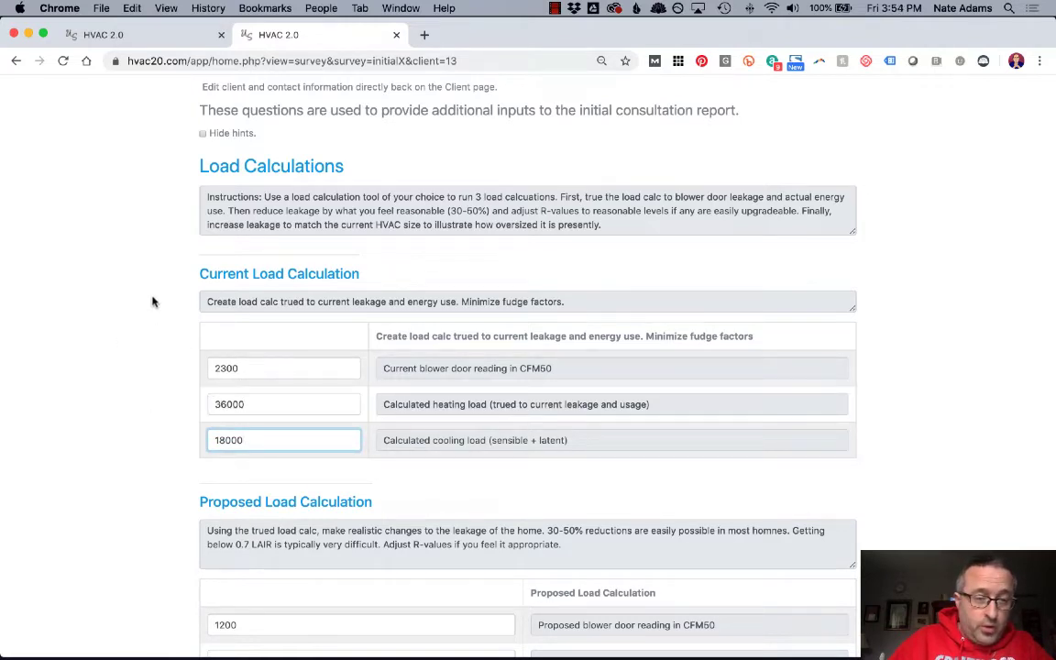
scroll(165, 343, "down", 1)
scroll(166, 343, "down", 5)
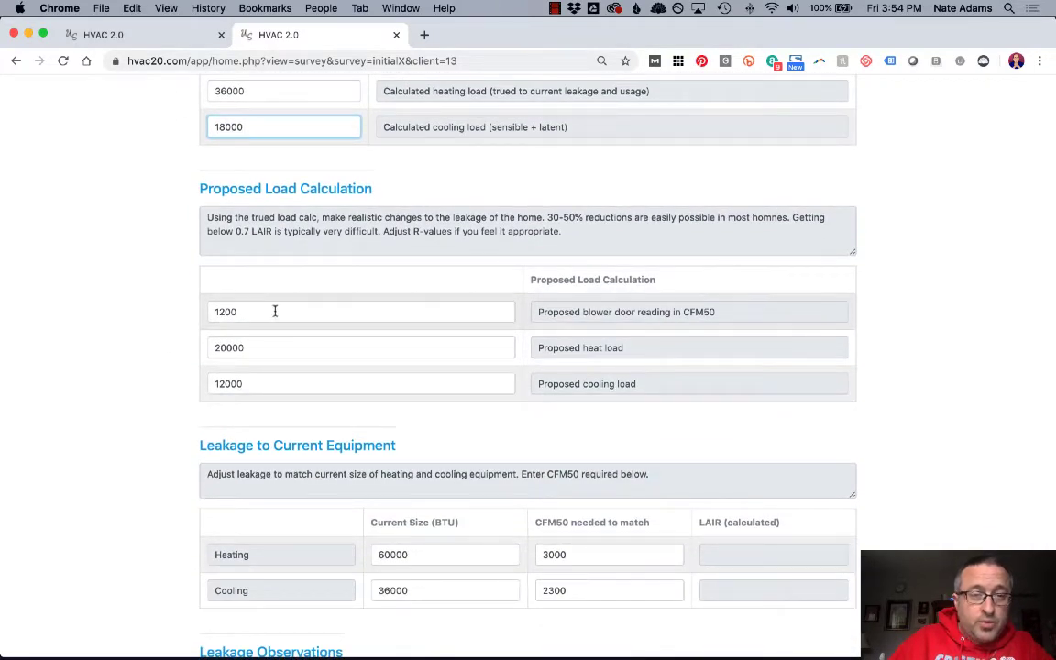
left_click(226, 347)
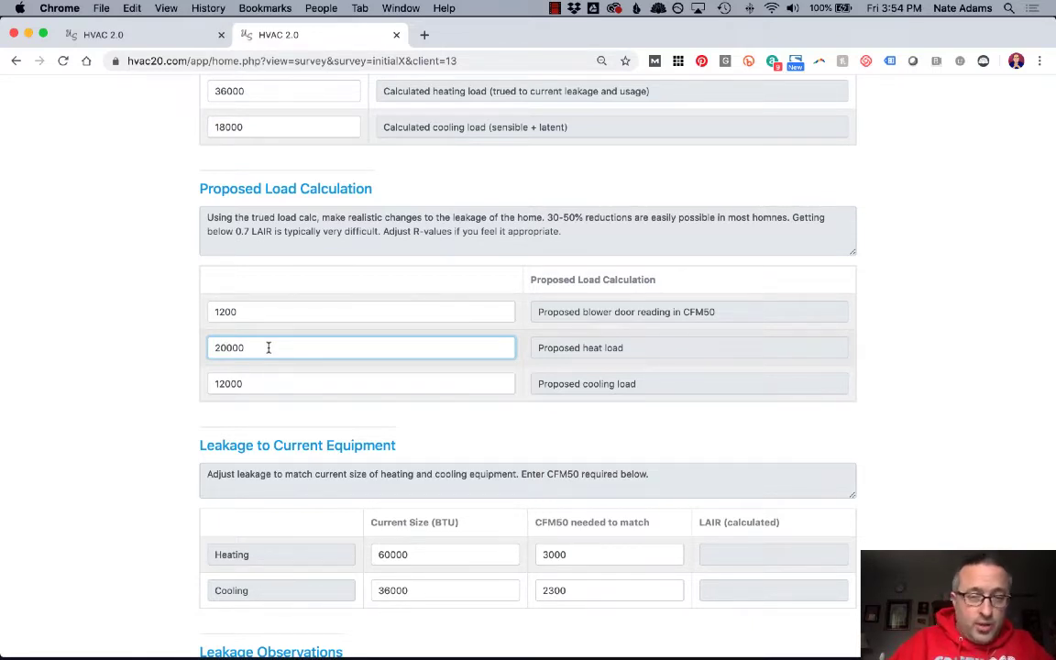
scroll(181, 381, "down", 3)
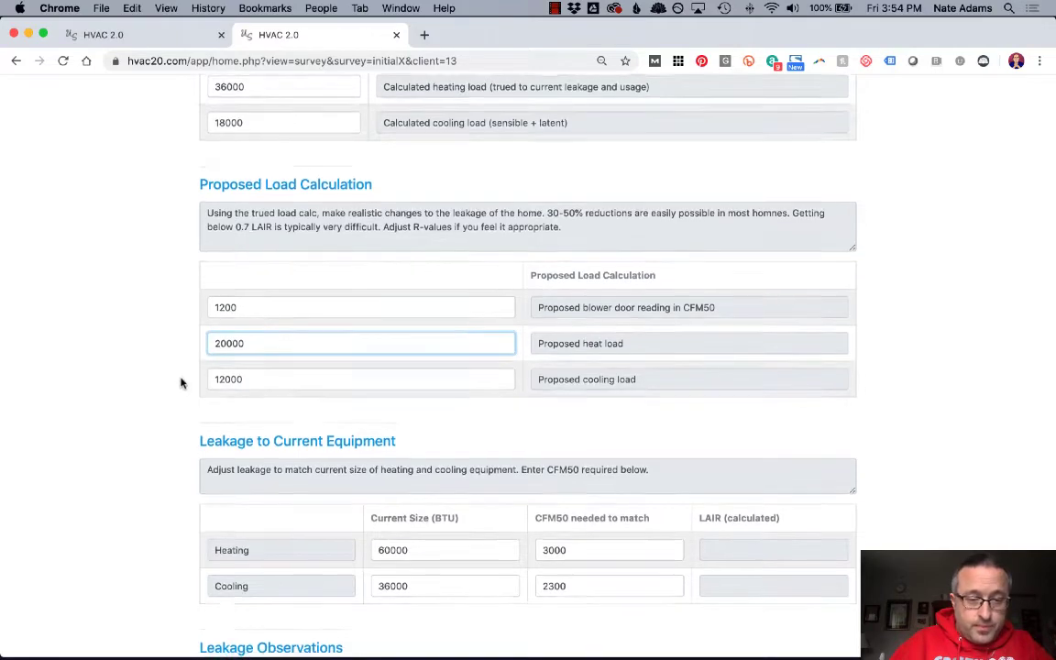
Step: In the Leakage to Current Equipment table, set the CFM50 needed to match to 9000 for heating and 6000 for cooling
scroll(182, 383, "down", 3)
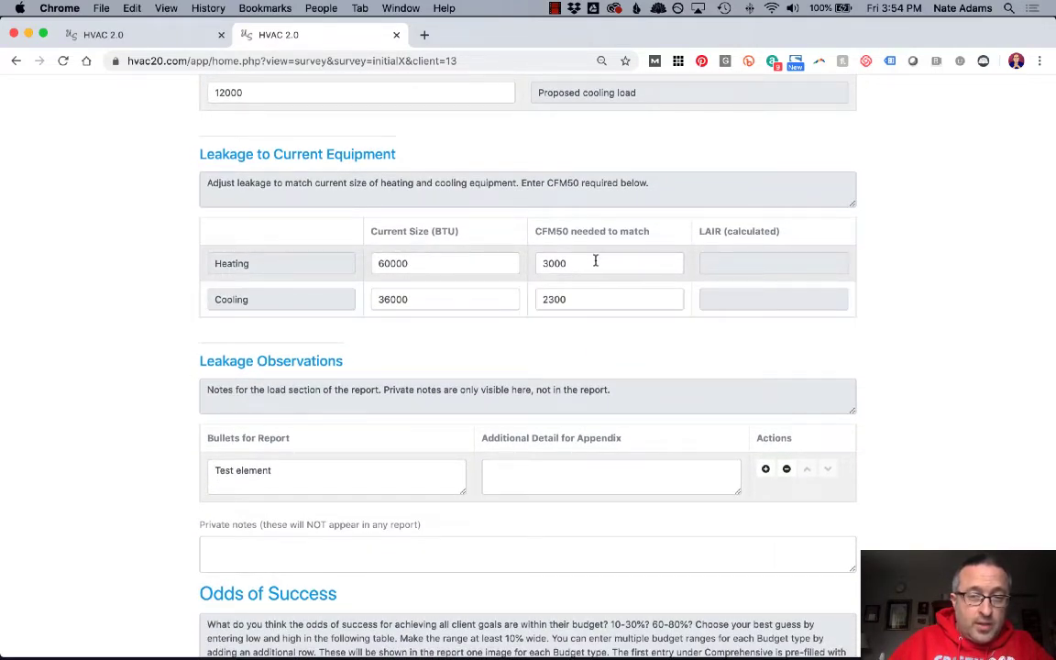
left_click_drag(580, 264, 533, 266)
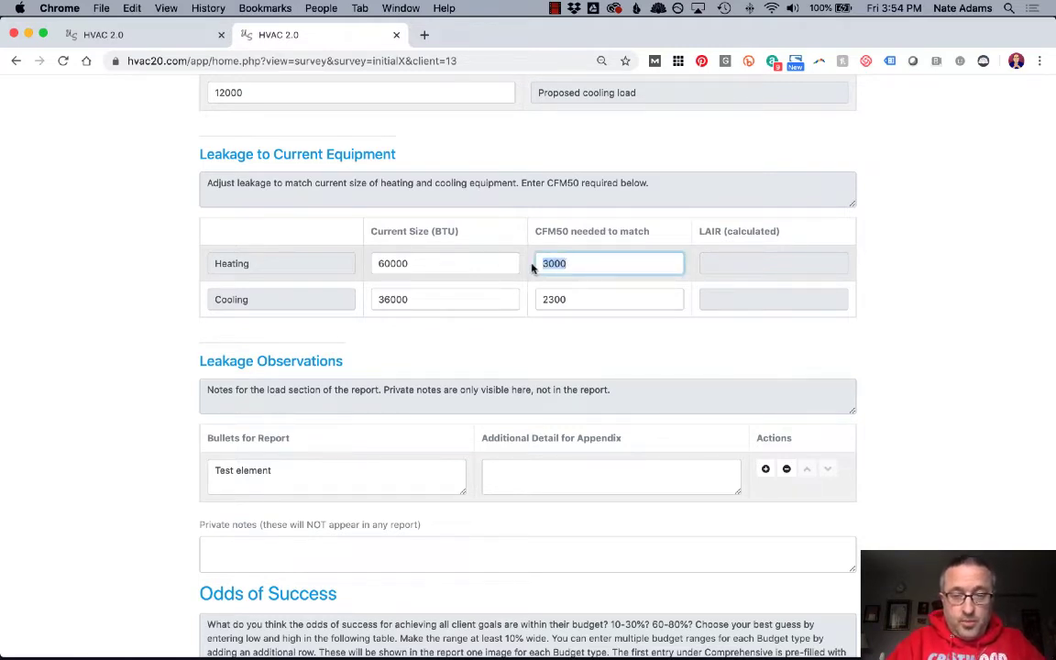
type("900")
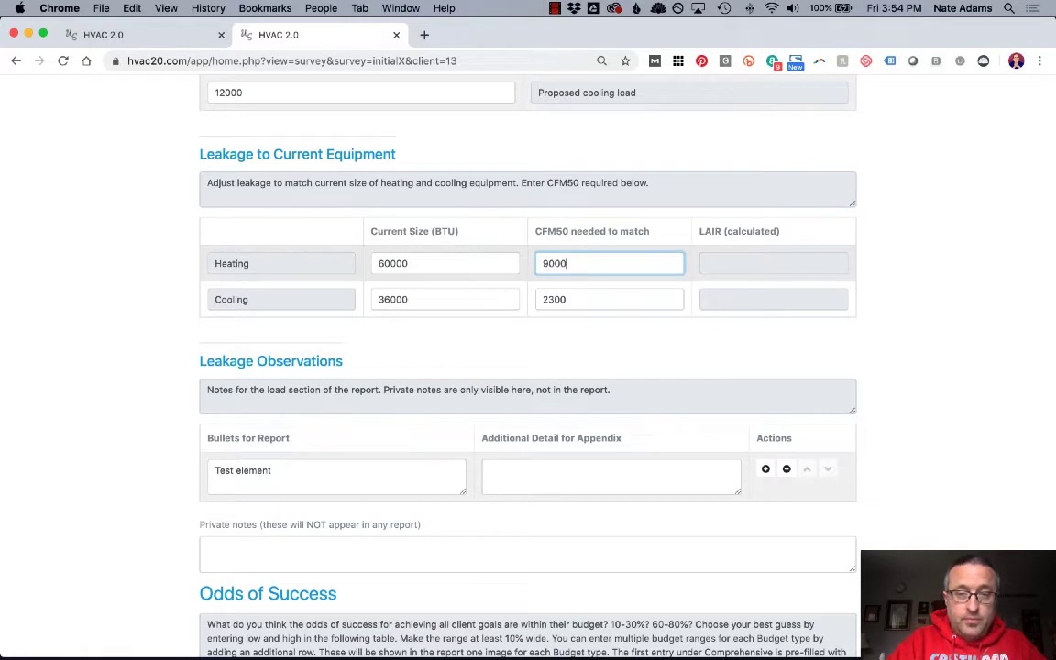
left_click(585, 300)
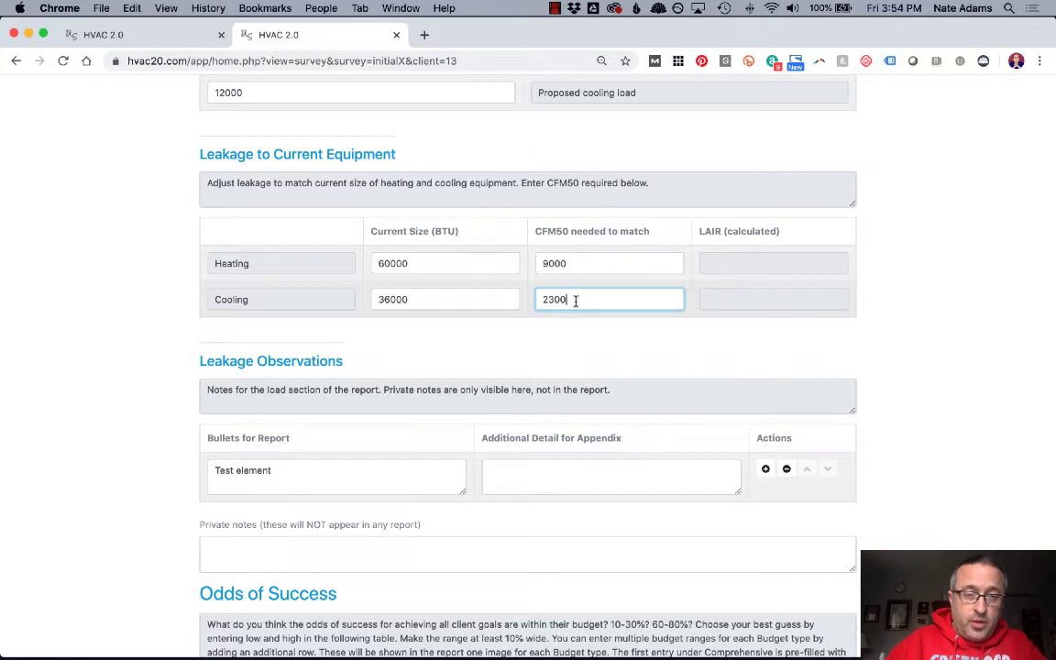
left_click_drag(575, 300, 522, 309)
type("6000")
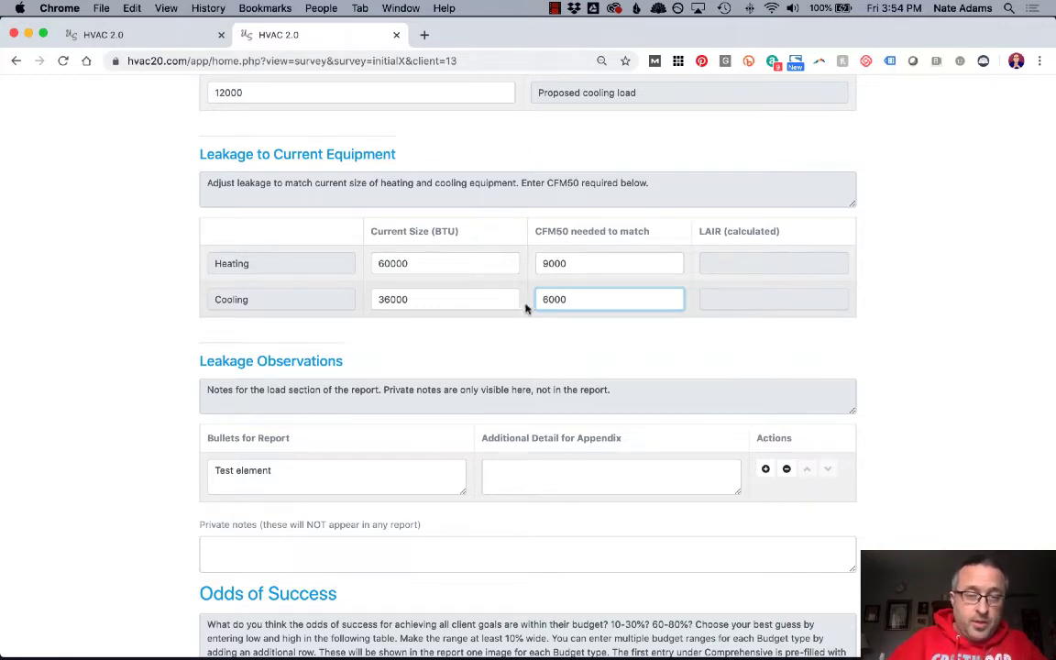
left_click(108, 311)
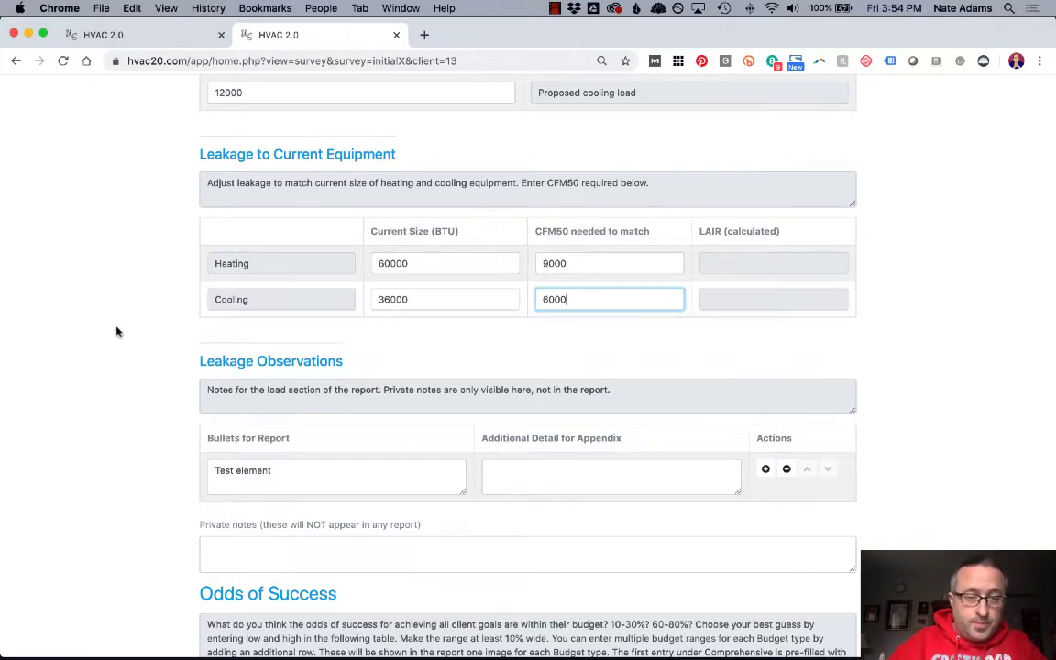
Step: Review the Leakage Observations section and the Odds of Success tables by type of work and by monthly budget
scroll(158, 323, "down", 4)
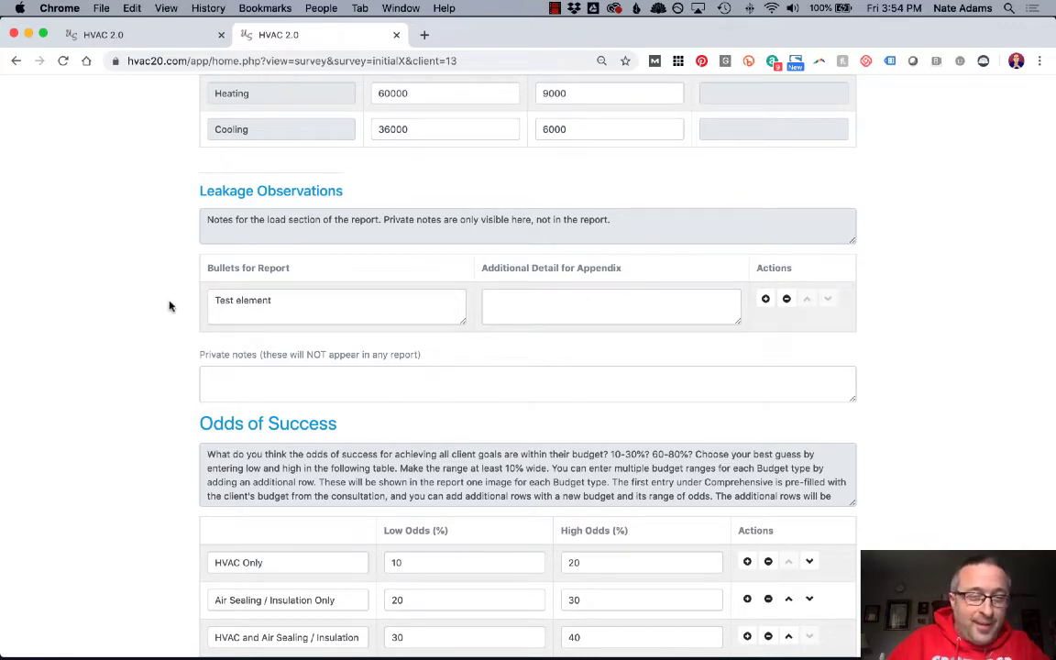
scroll(165, 297, "down", 5)
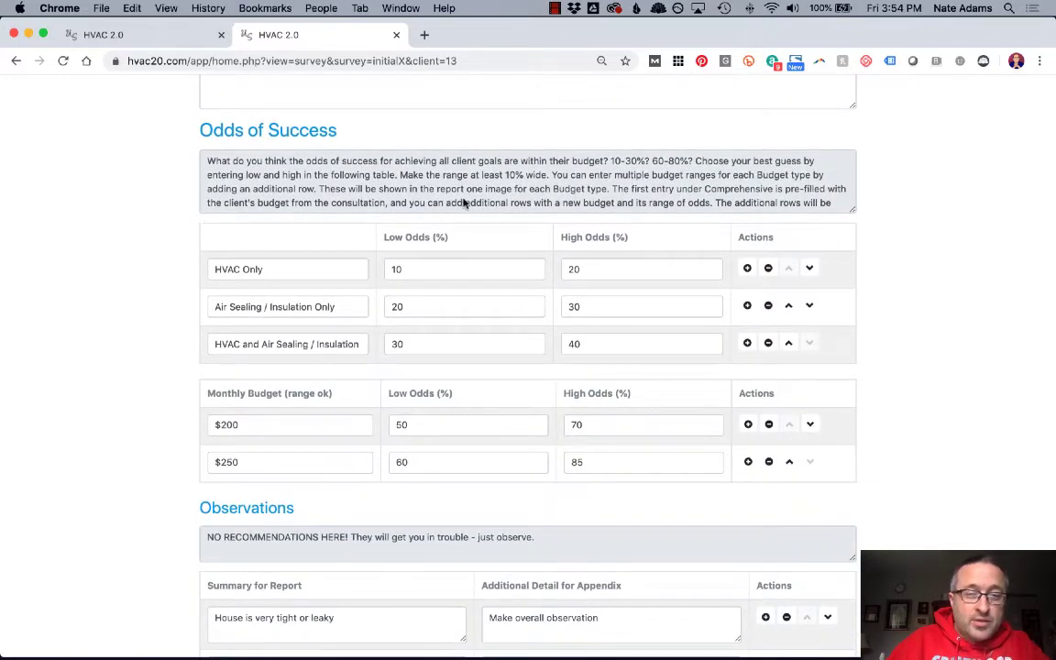
left_click(279, 269)
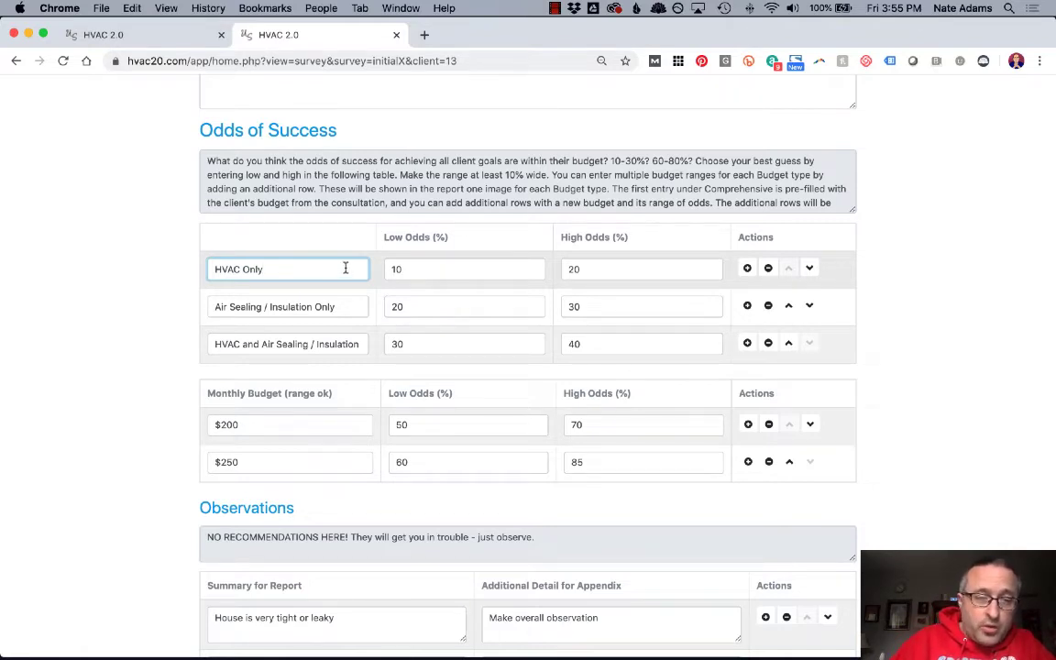
left_click(344, 307)
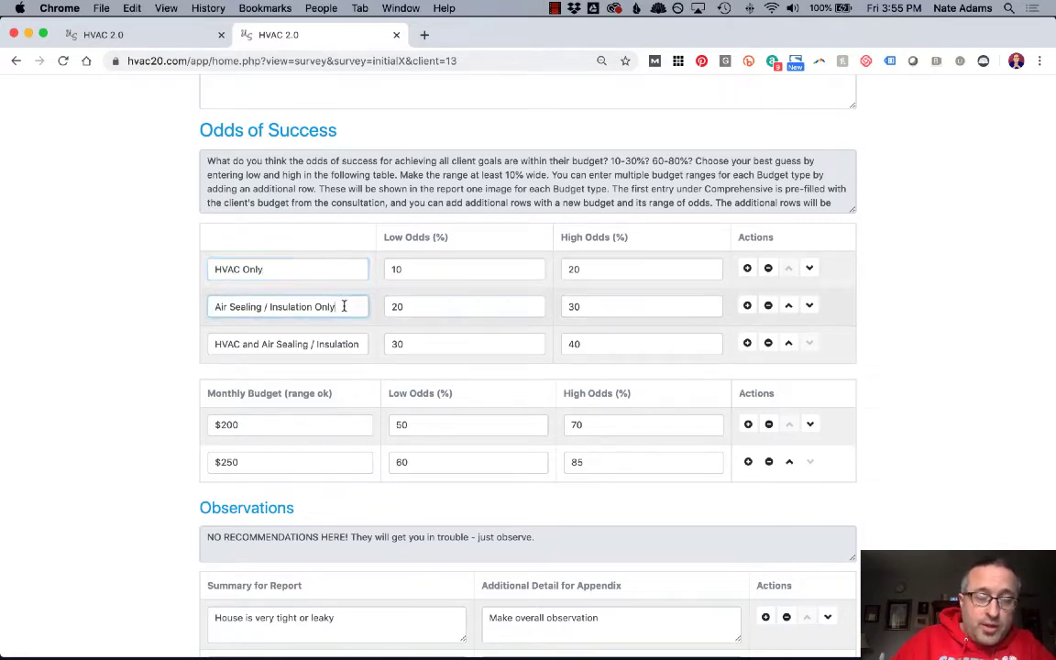
left_click(364, 344)
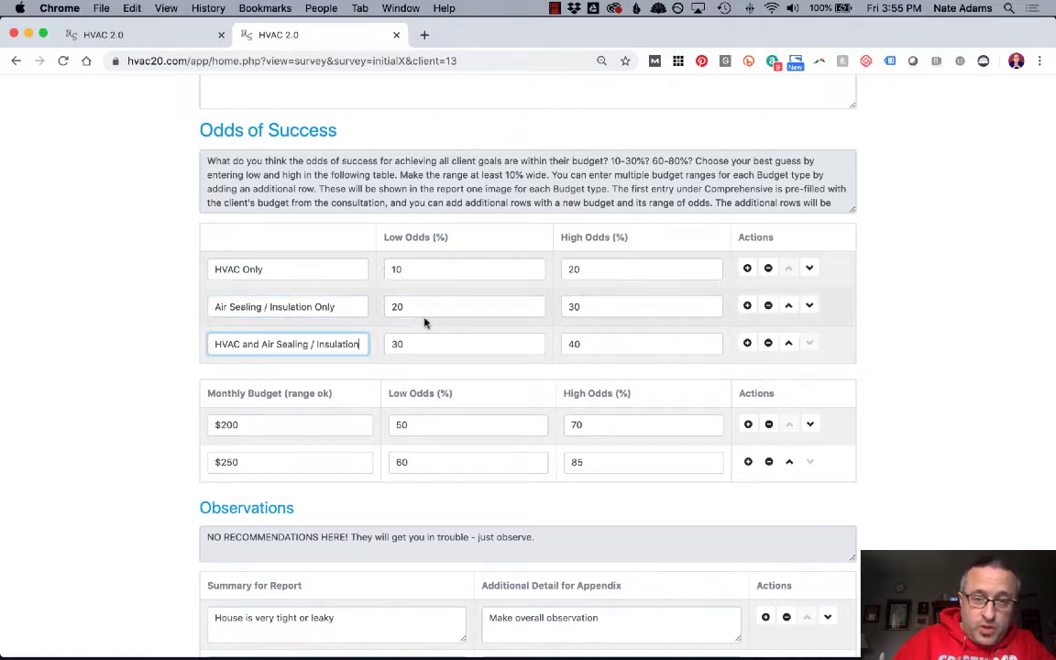
left_click(262, 425)
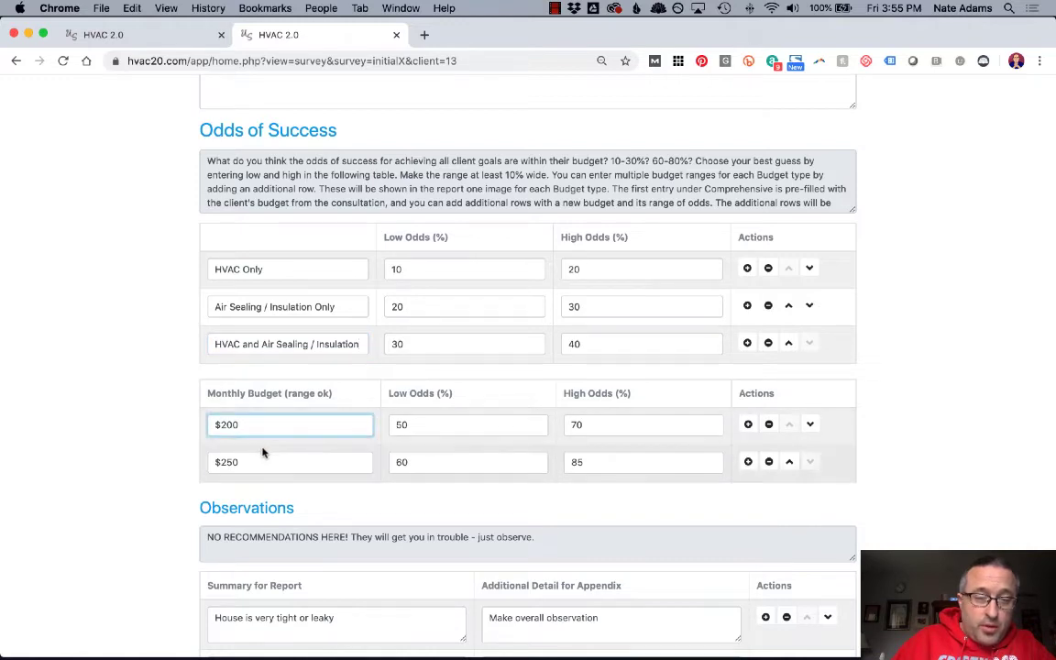
left_click(255, 462)
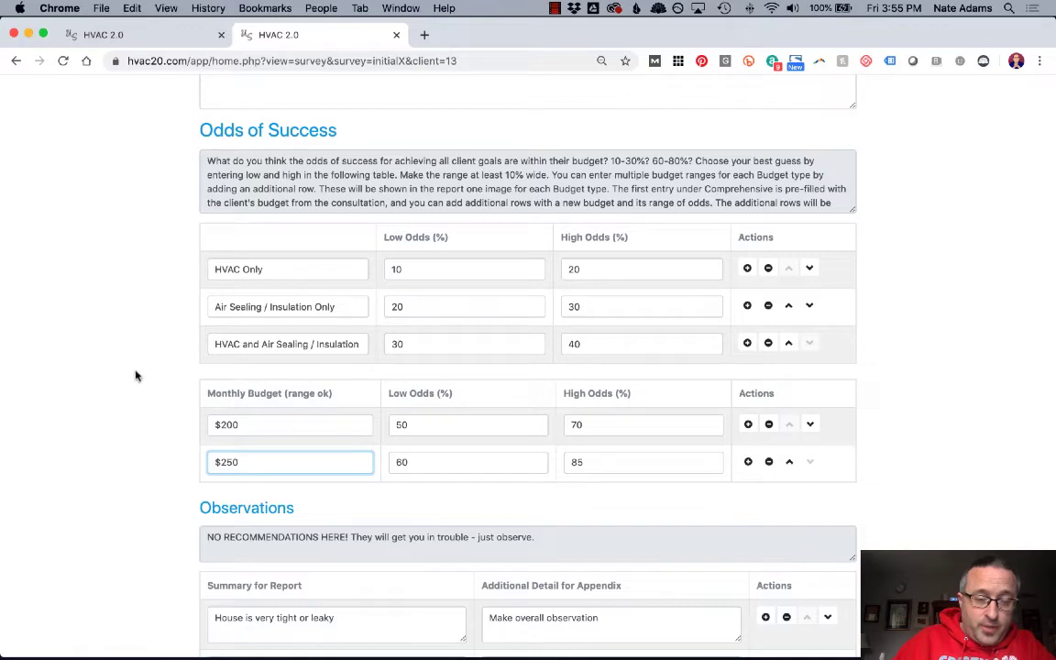
Step: Examine the Observations table's report summaries and appendix details through to its private notes
scroll(154, 341, "down", 1)
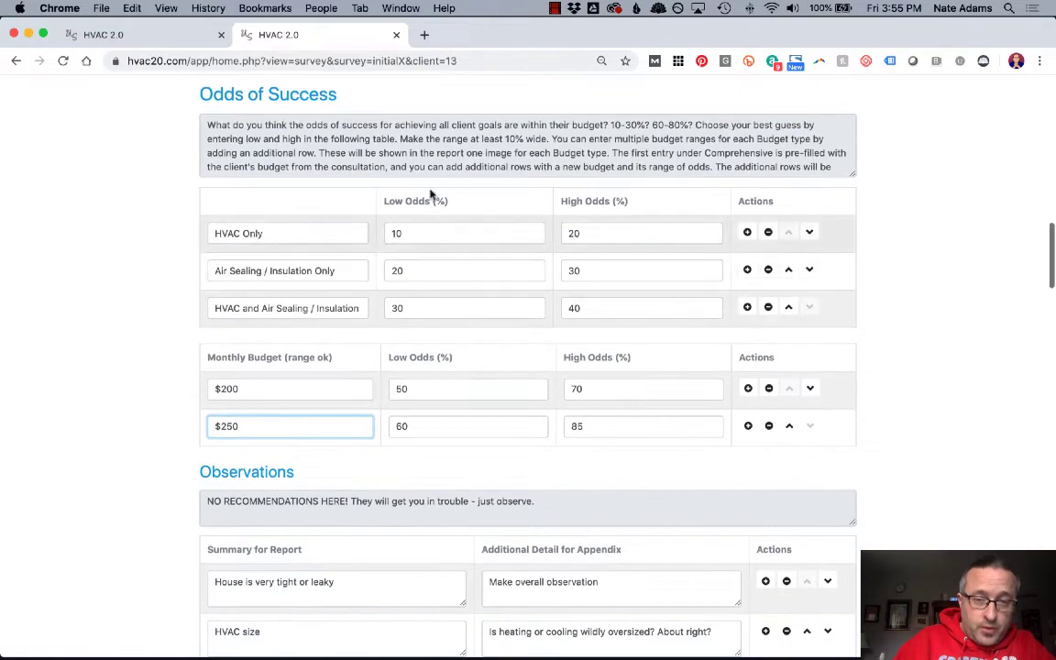
scroll(141, 400, "down", 9)
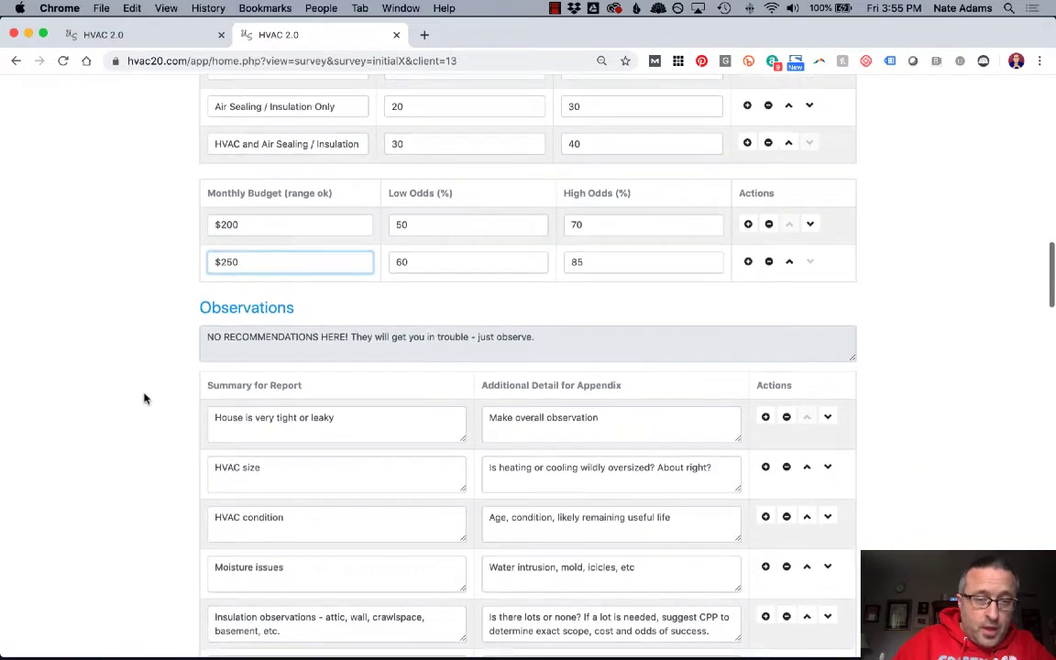
scroll(142, 399, "down", 1)
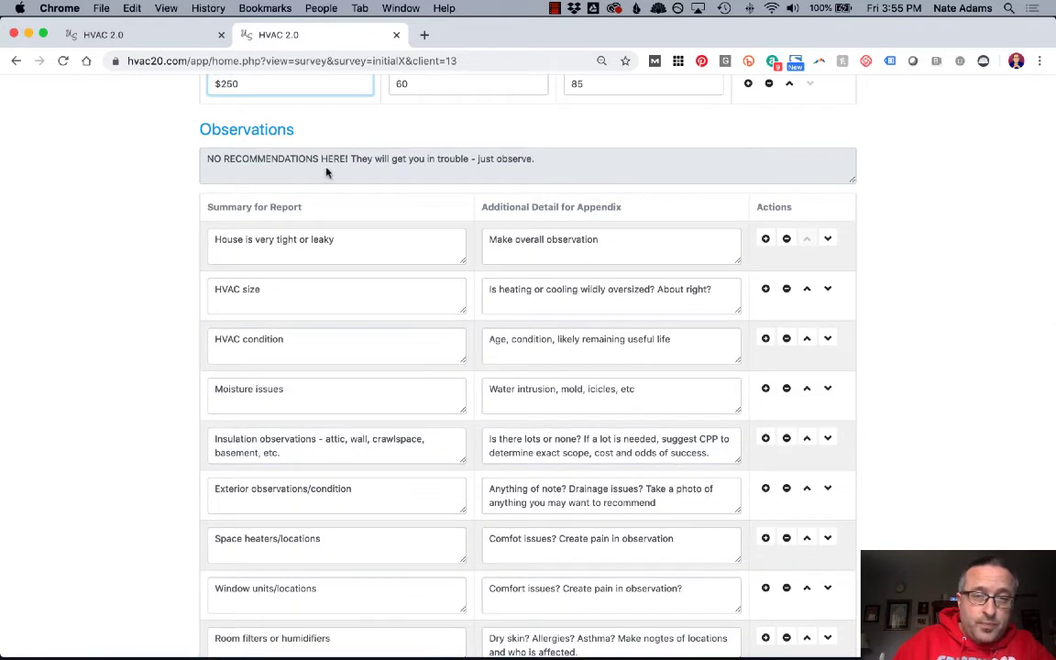
left_click(300, 162)
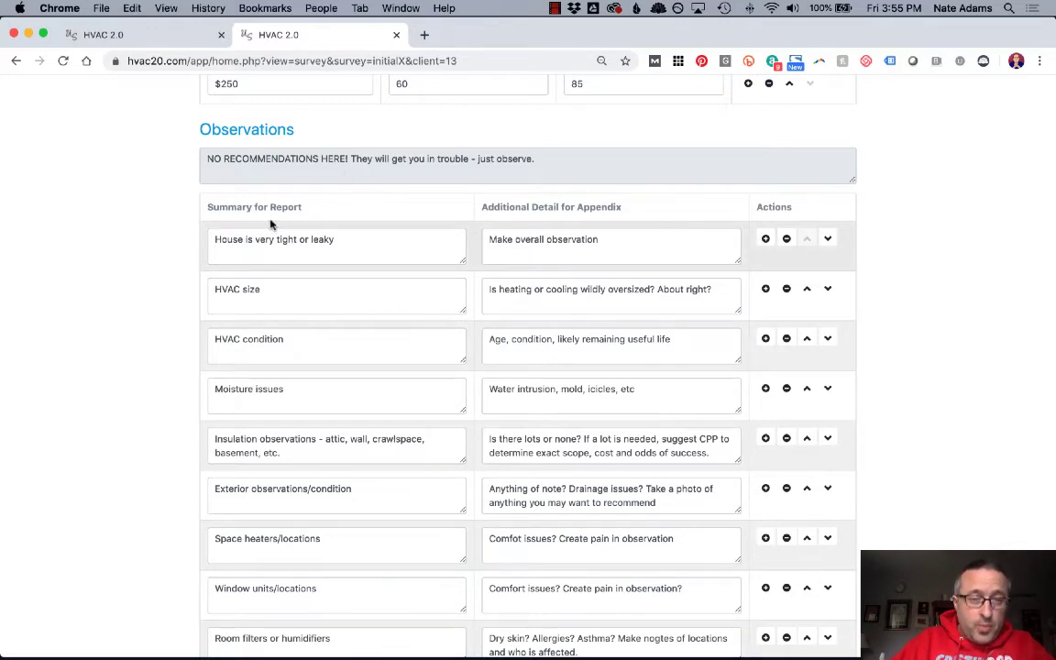
scroll(270, 220, "down", 2)
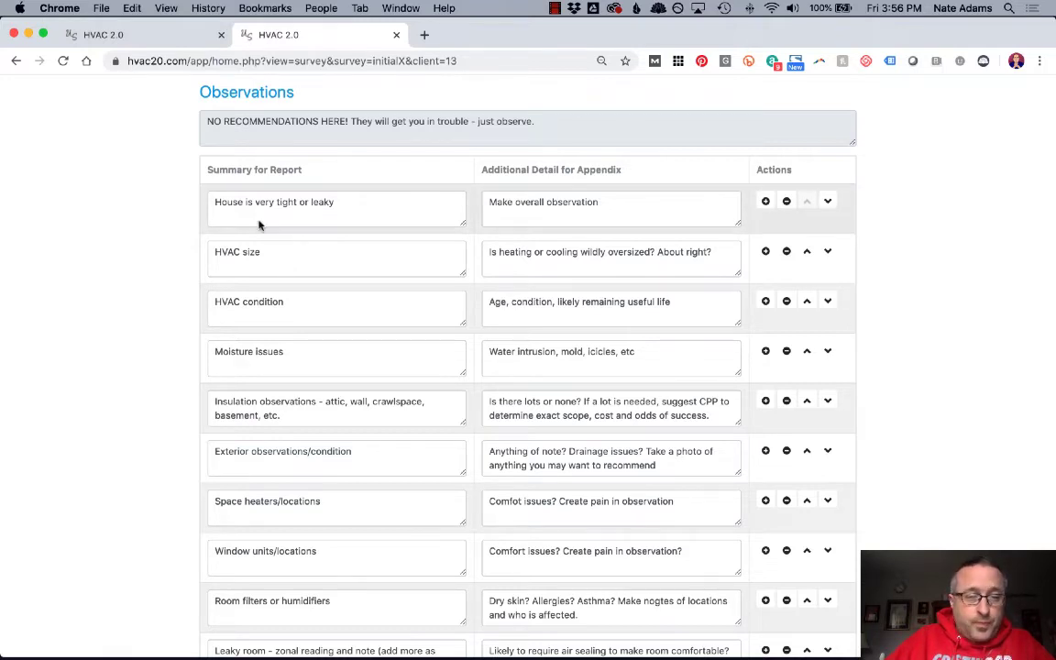
scroll(231, 245, "down", 2)
scroll(234, 243, "down", 12)
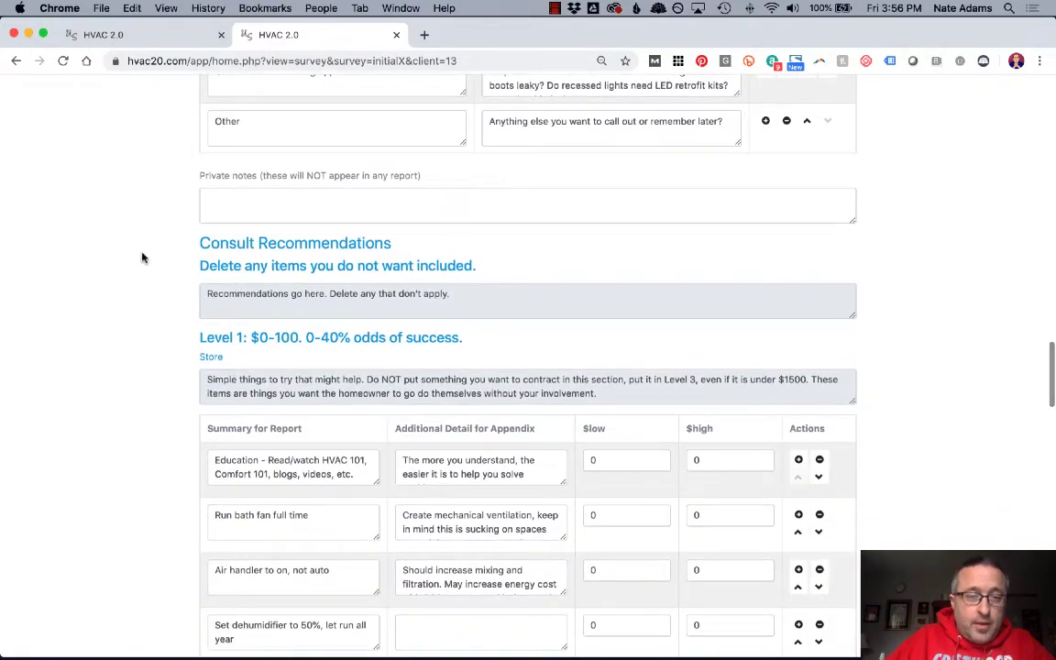
Step: In the Level 1 recommendations, delete the "Filter fan" row and add a blank row below "Change heating set point"
scroll(142, 256, "down", 2)
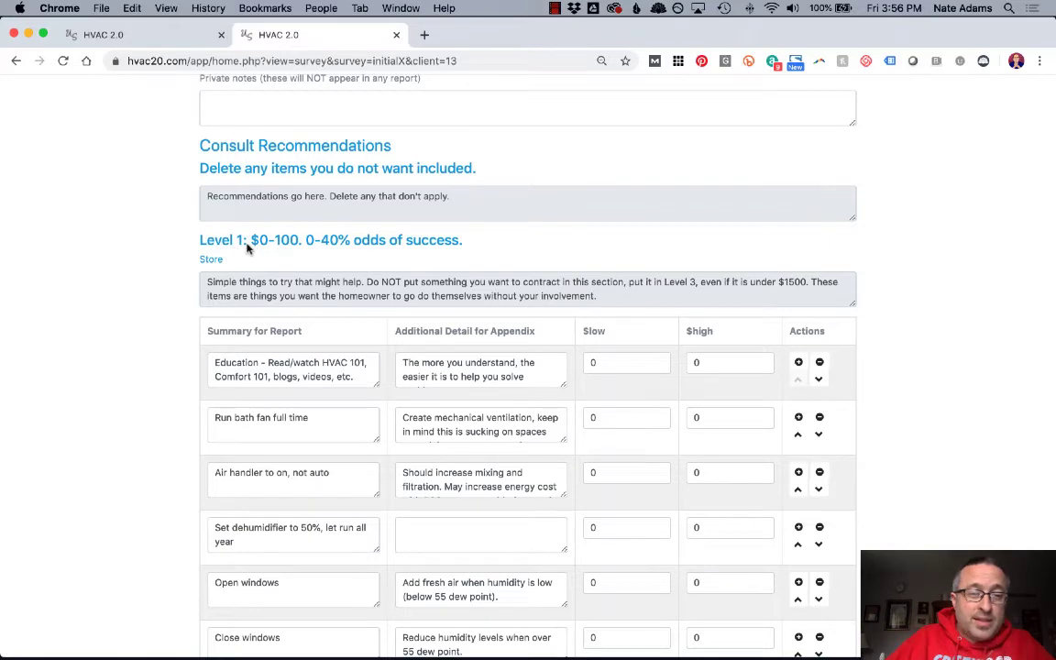
scroll(199, 309, "down", 4)
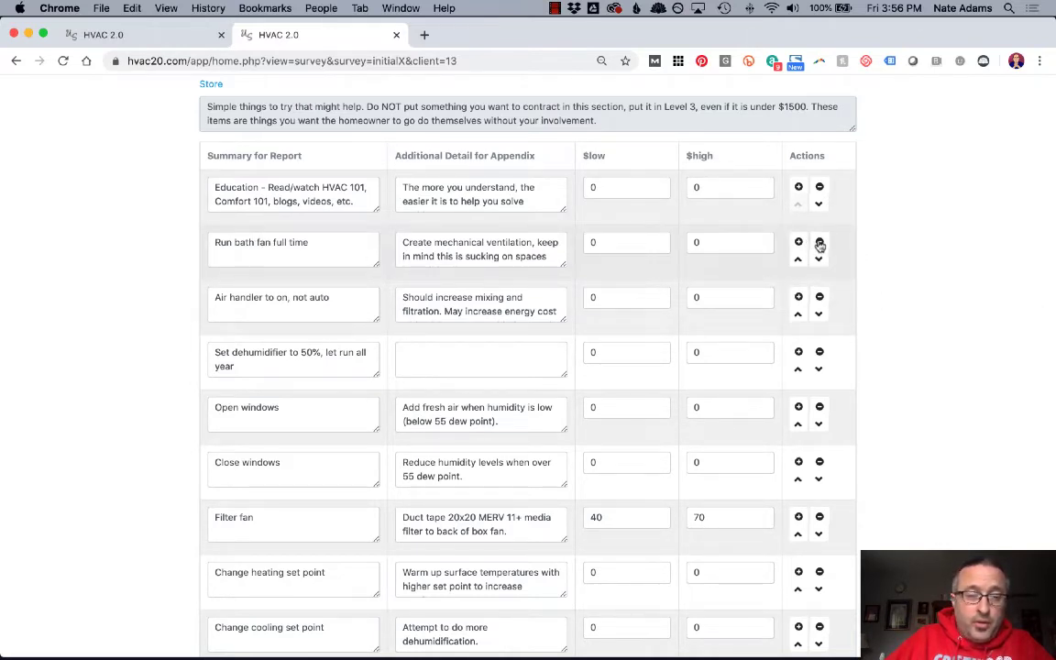
scroll(974, 265, "down", 3)
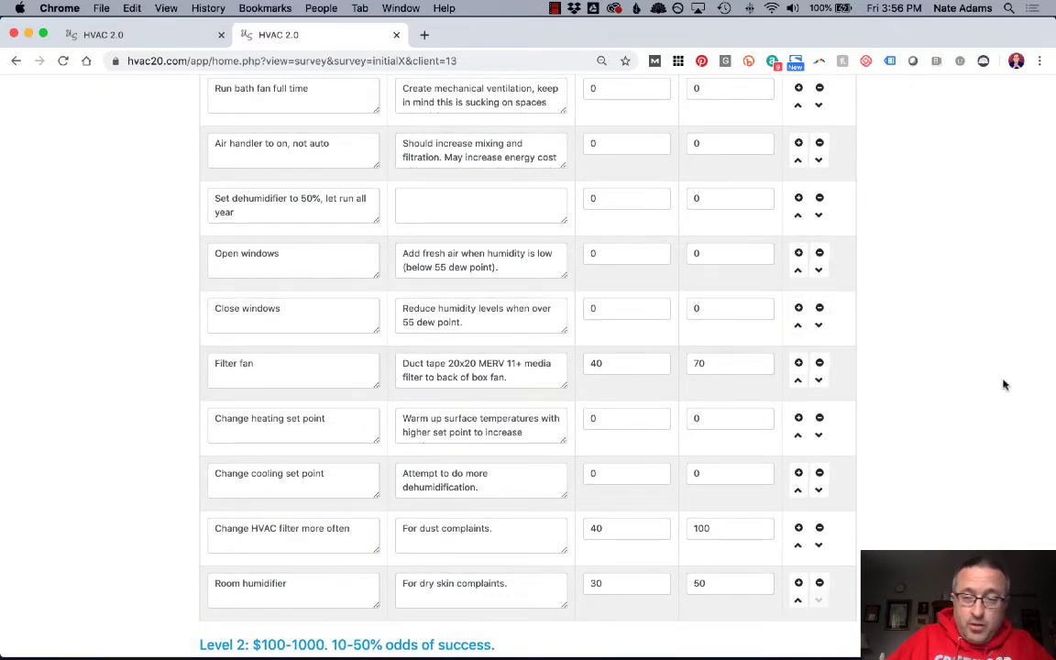
left_click(819, 364)
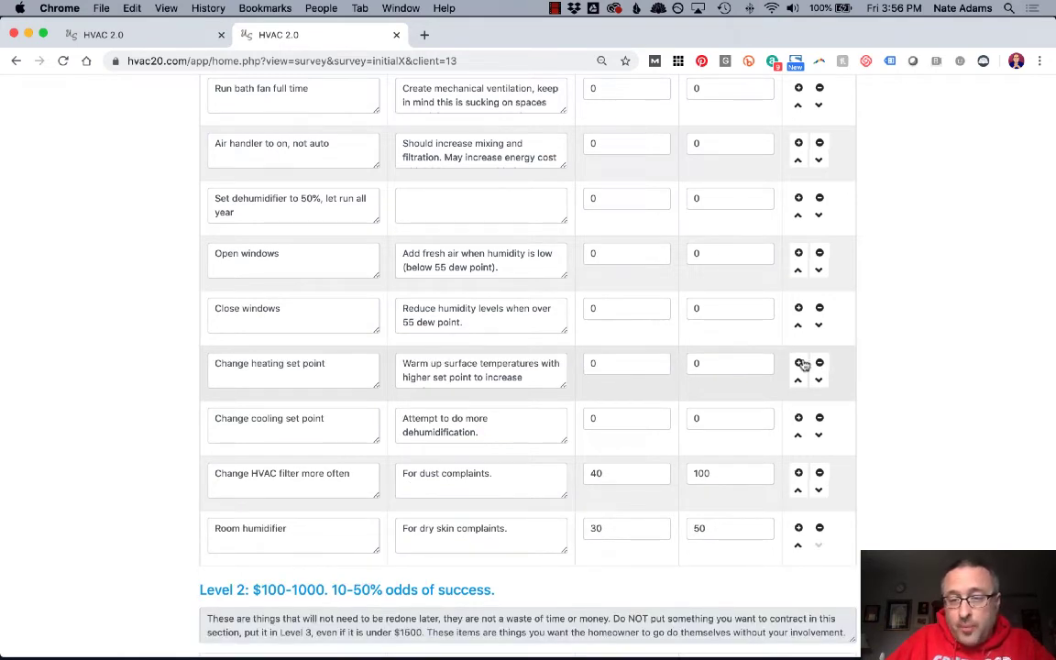
left_click(798, 363)
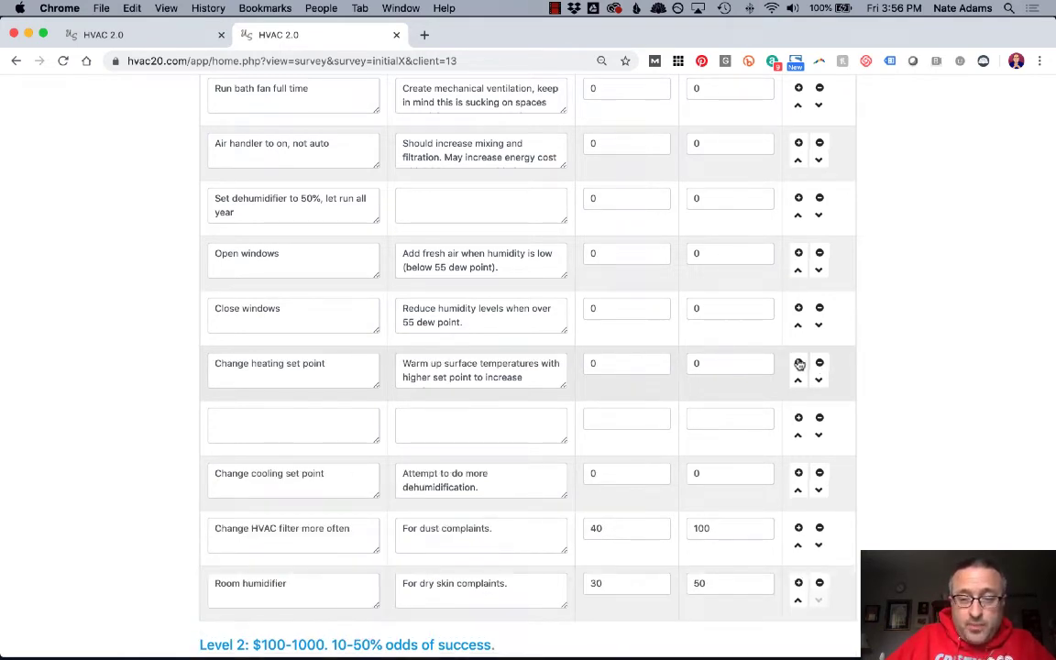
Step: Move the "Air handler to on, not auto" recommendation to the first row of the Level 1 table
scroll(883, 310, "up", 5)
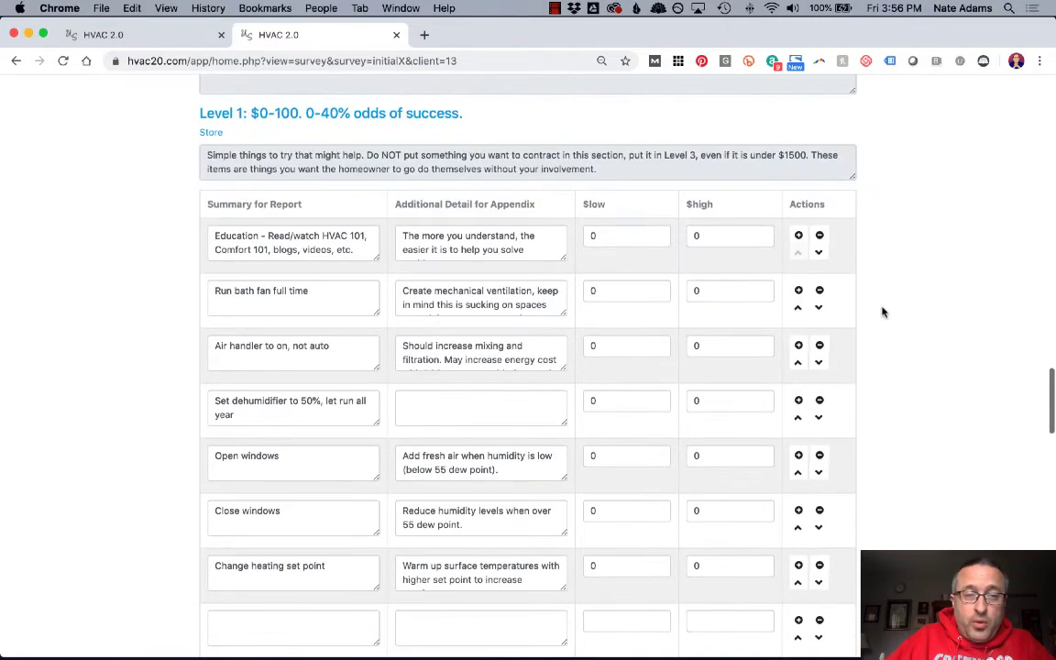
left_click(797, 365)
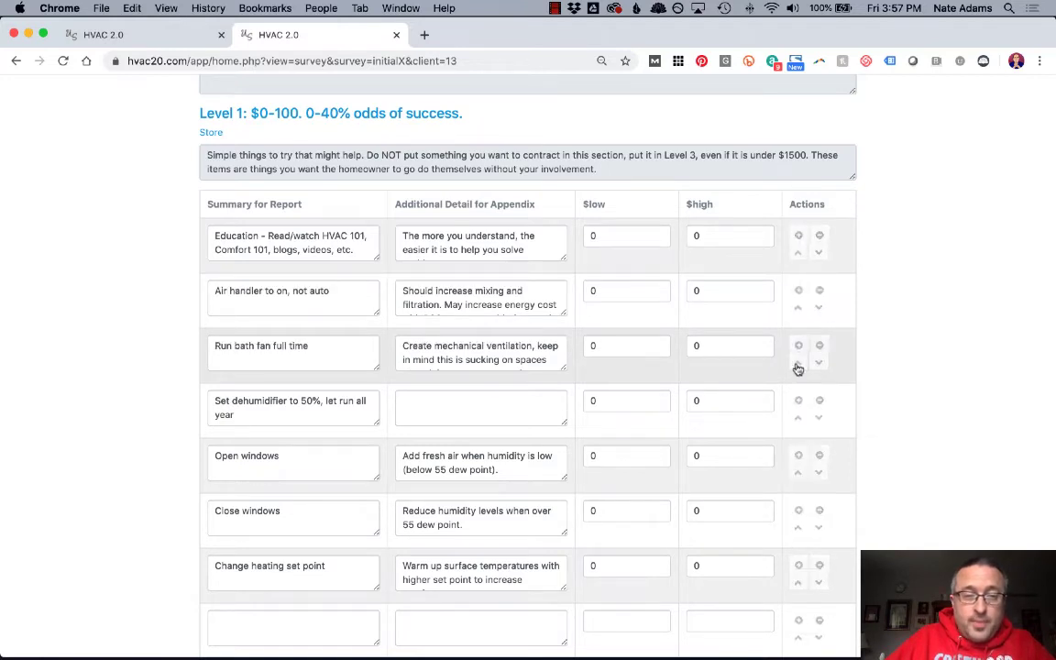
left_click(797, 365)
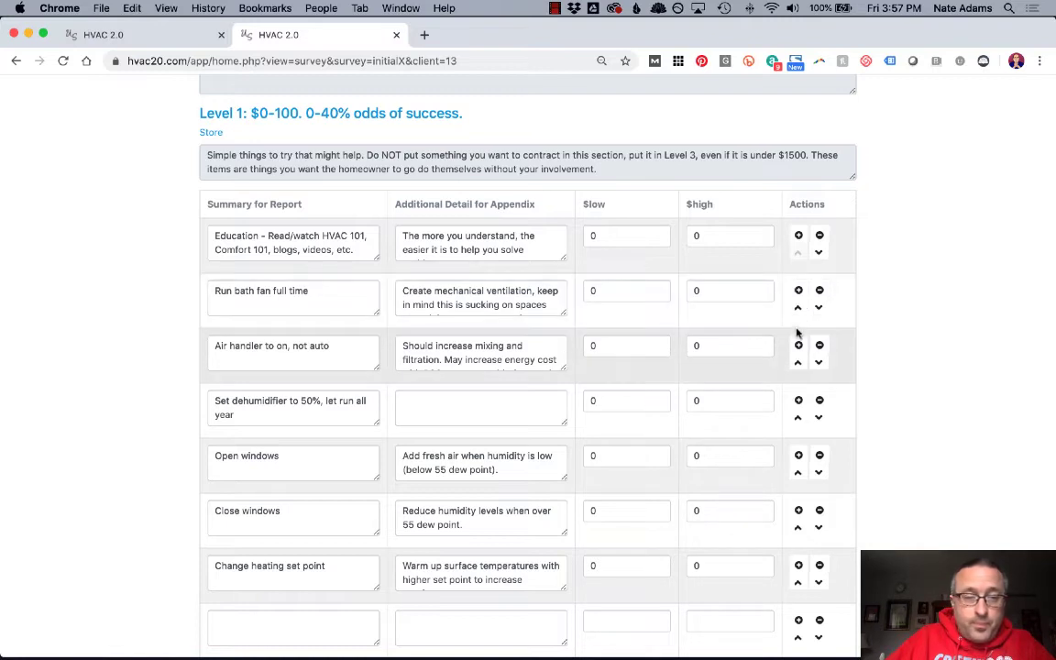
left_click(797, 366)
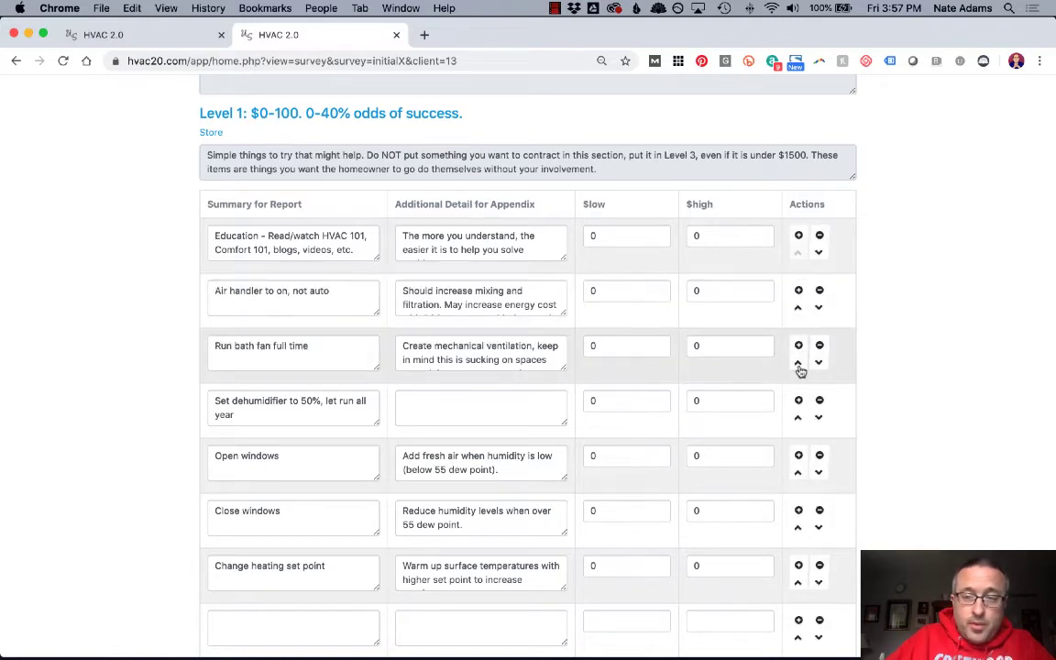
left_click(797, 306)
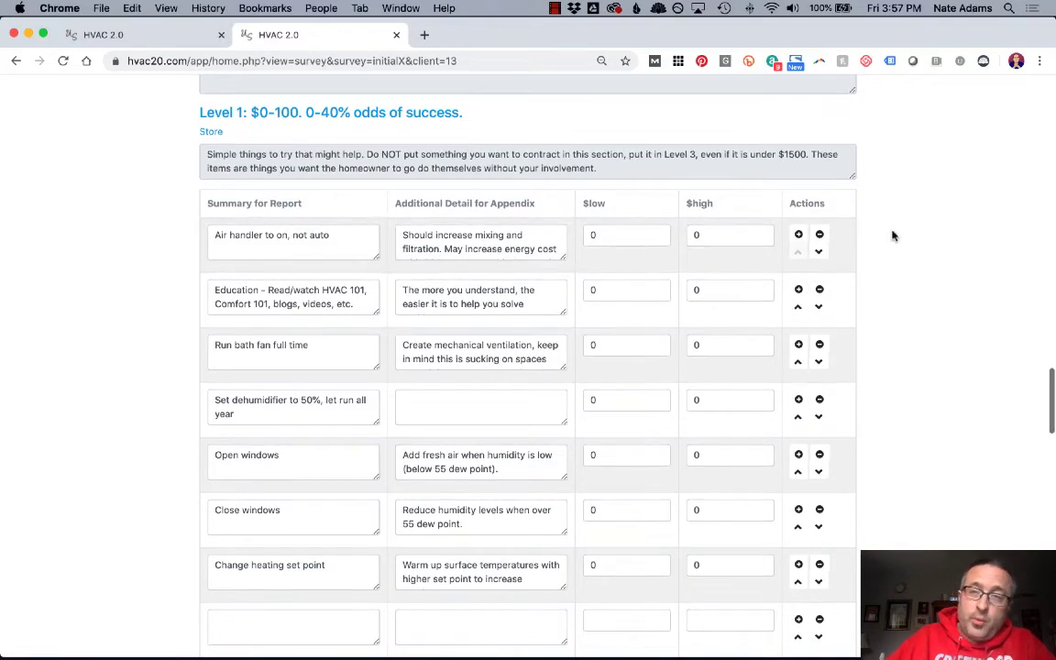
scroll(884, 349, "down", 5)
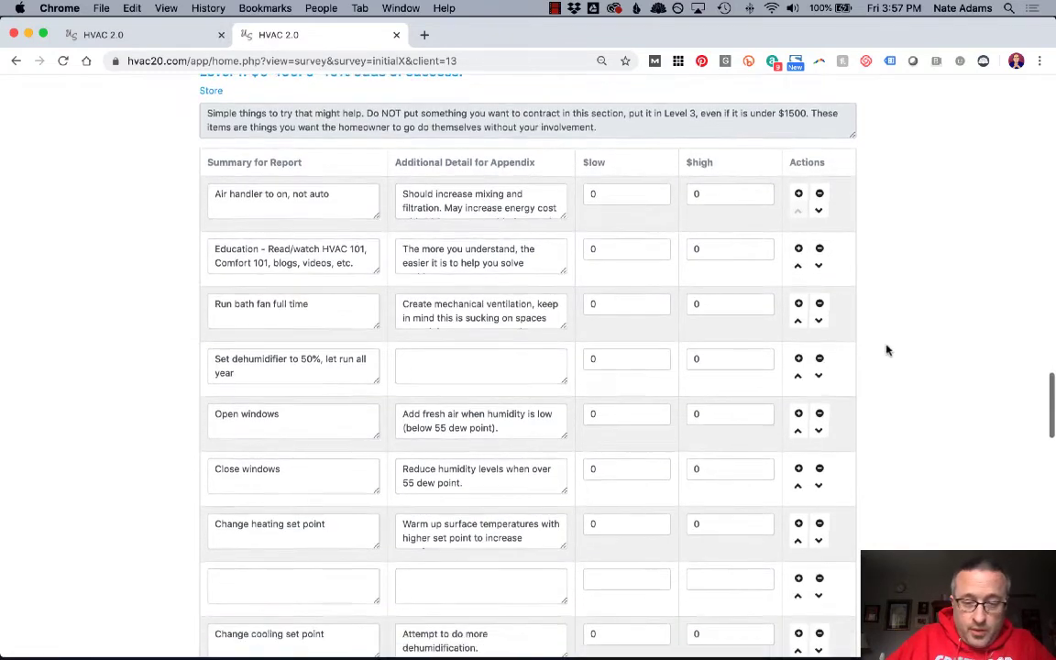
Step: Review the Level 2 recommendations table with its summaries, appendix details and low and high costs
scroll(886, 349, "down", 5)
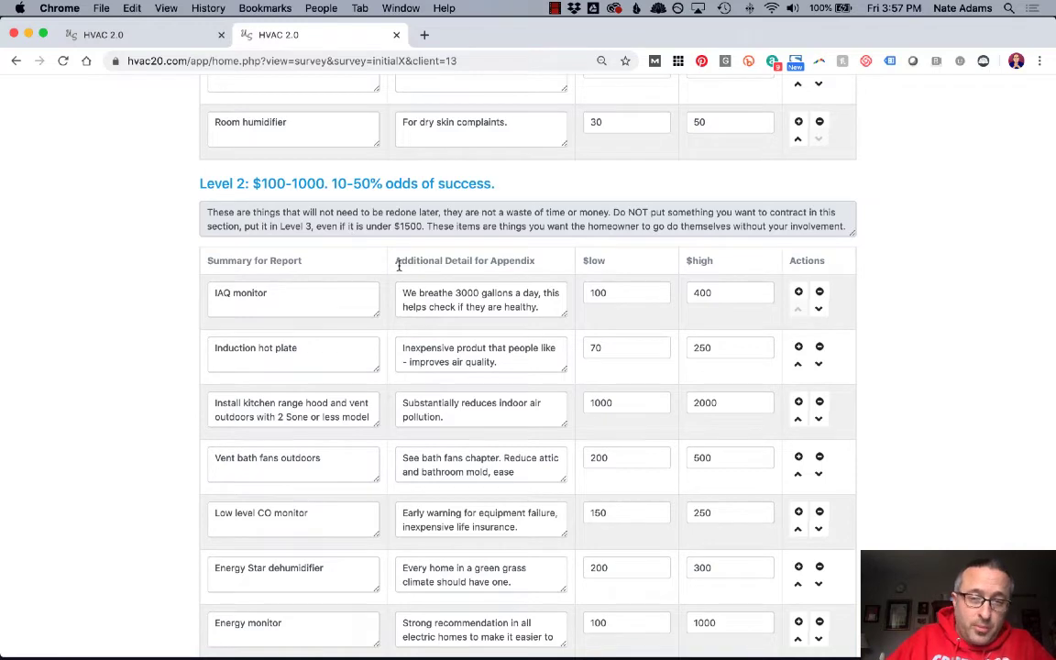
scroll(320, 282, "down", 3)
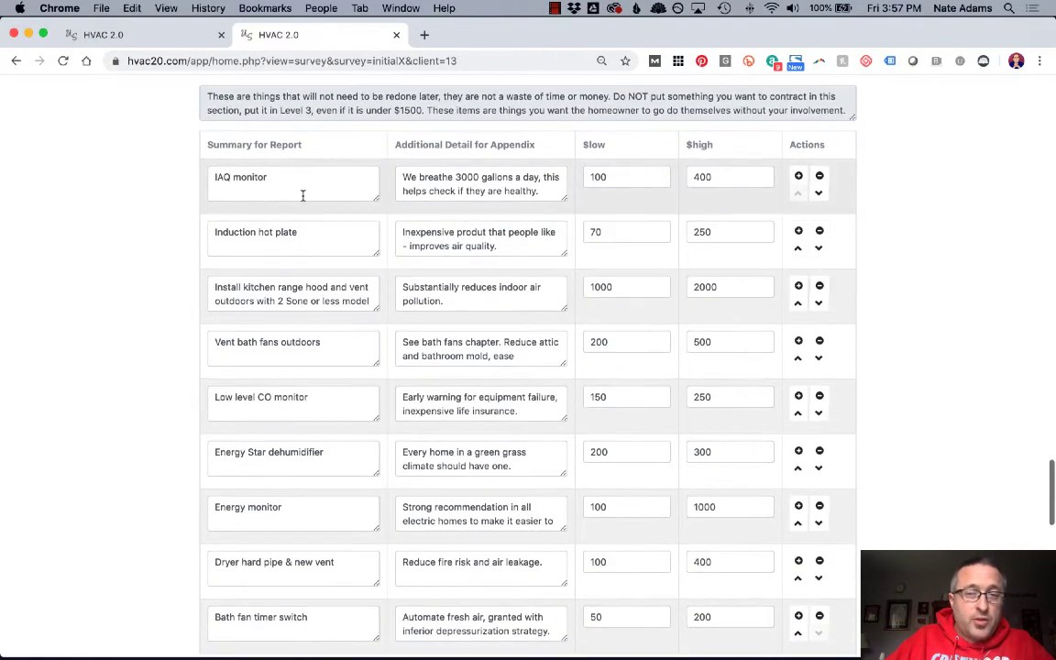
scroll(329, 343, "down", 2)
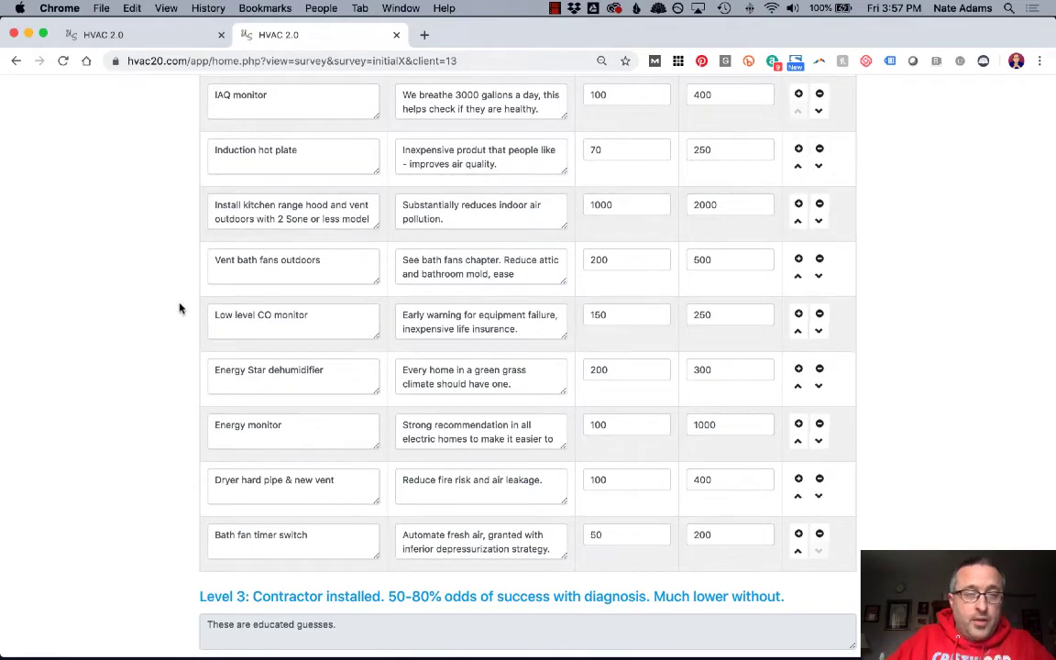
scroll(179, 306, "up", 5)
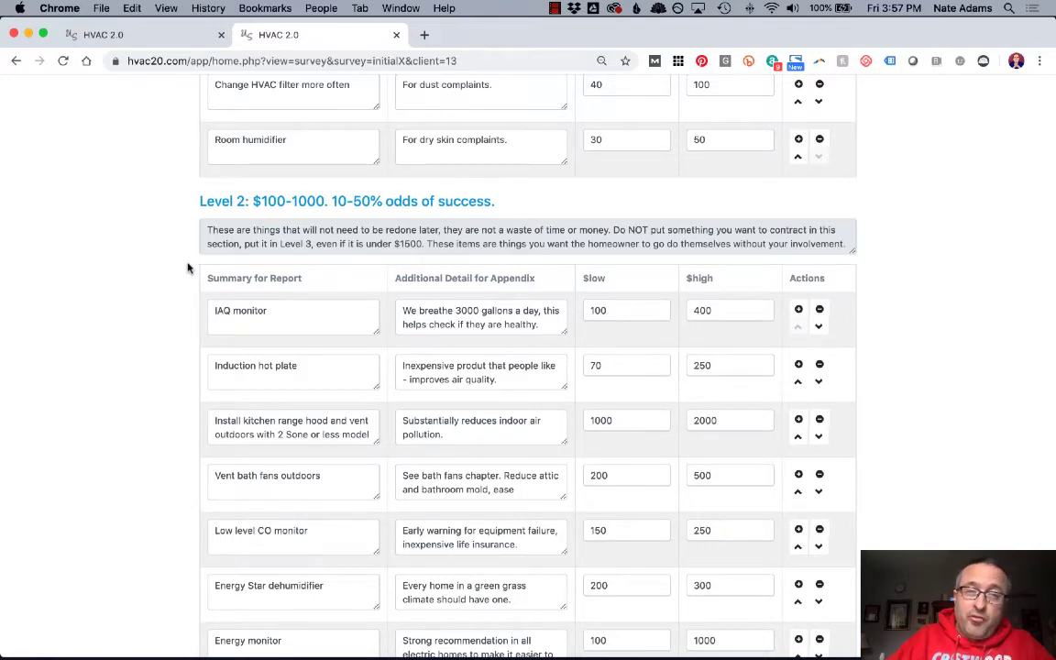
scroll(187, 267, "down", 10)
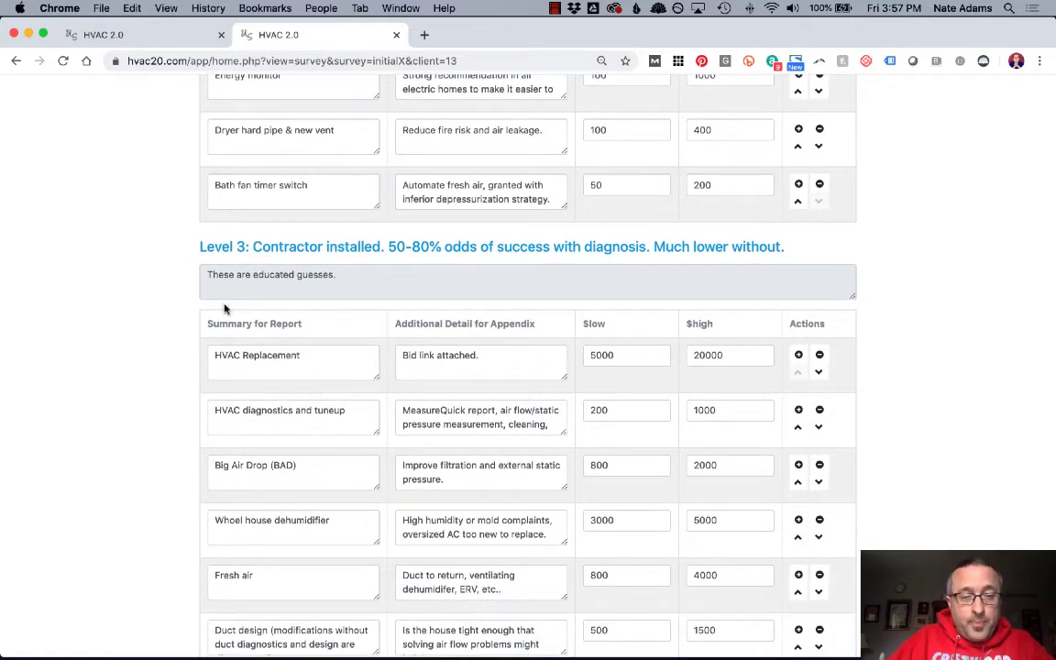
Step: Correct the misspelled dehumidifier entry in the Level 3 recommendations to read "Whole house dehumidifier"
scroll(168, 349, "down", 1)
scroll(168, 350, "down", 3)
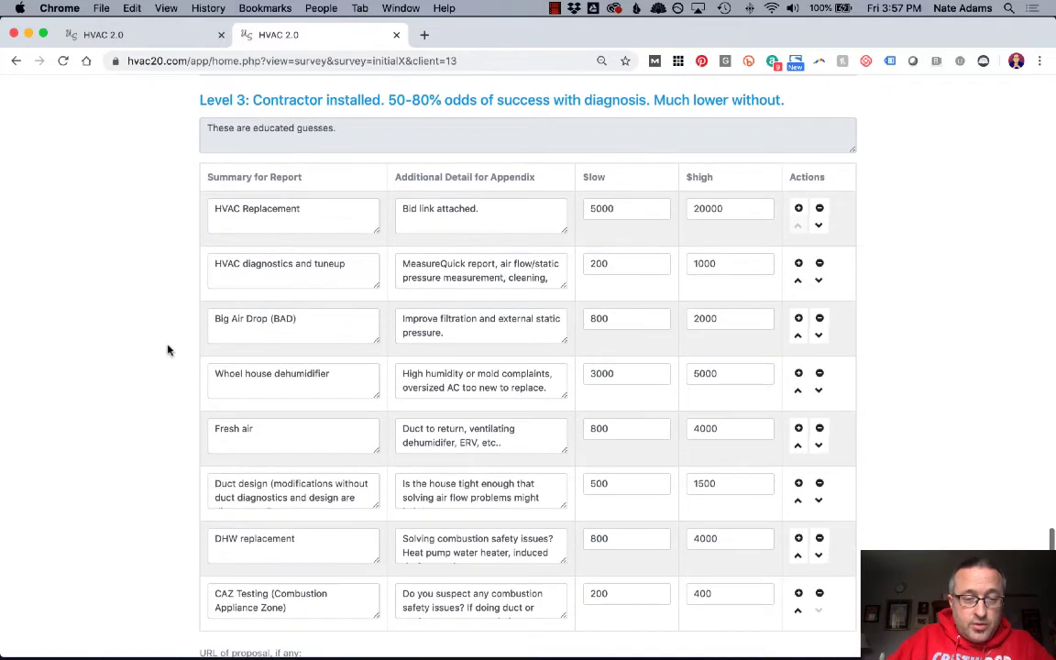
left_click(242, 373)
key("BackSpace")
key("BackSpace")
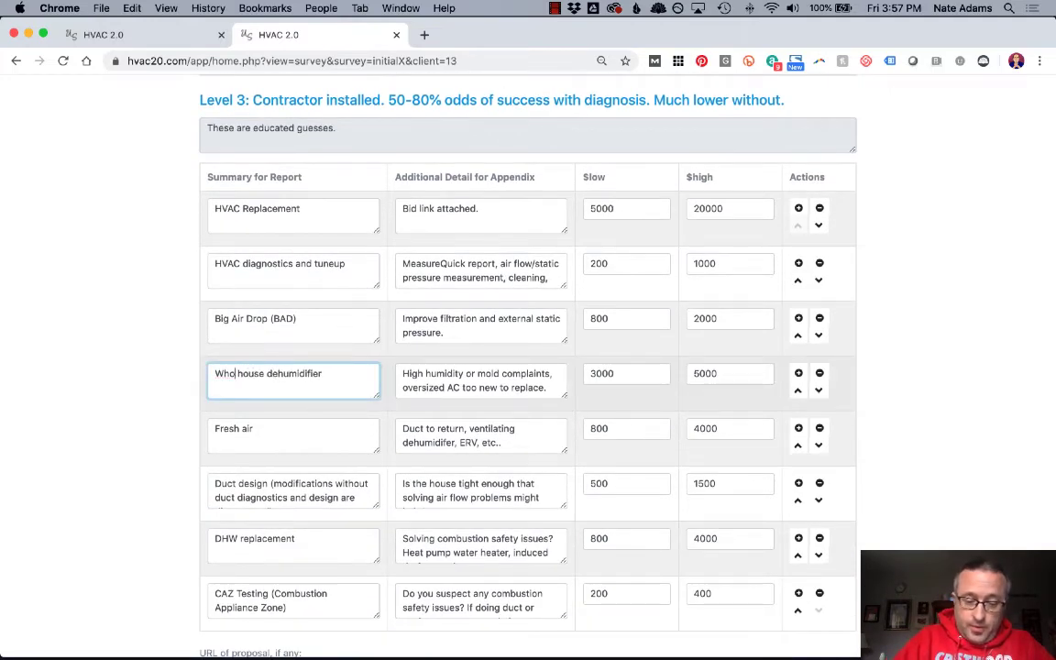
type("le")
left_click(133, 312)
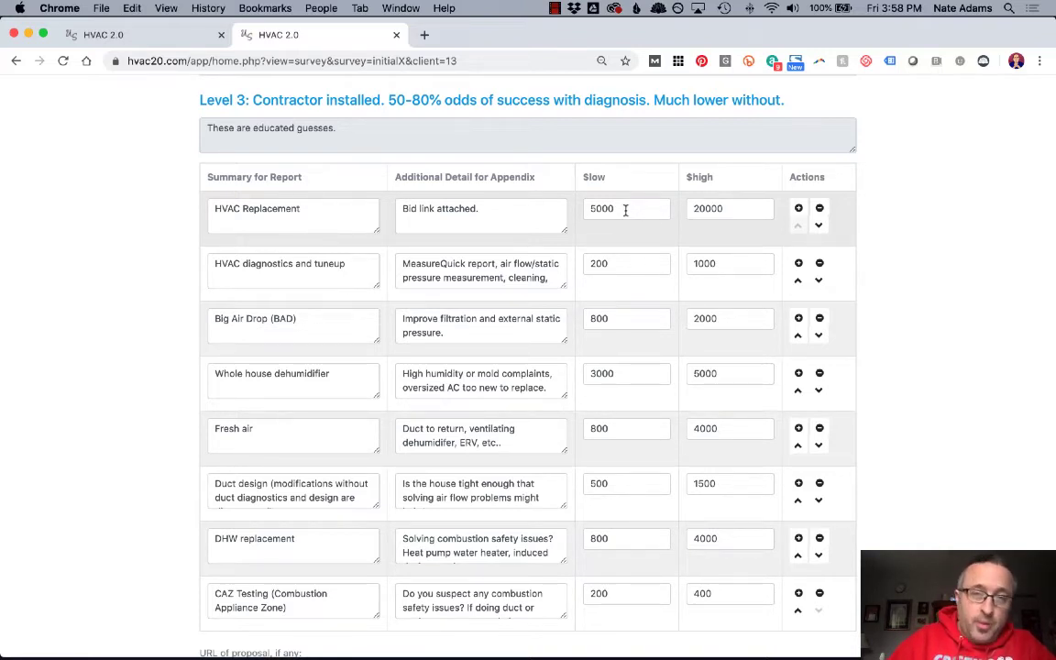
Step: Set the low cost of HVAC Replacement in Level 3 to 6000 and go to the proposal URL field
left_click(592, 207)
key("BackSpace")
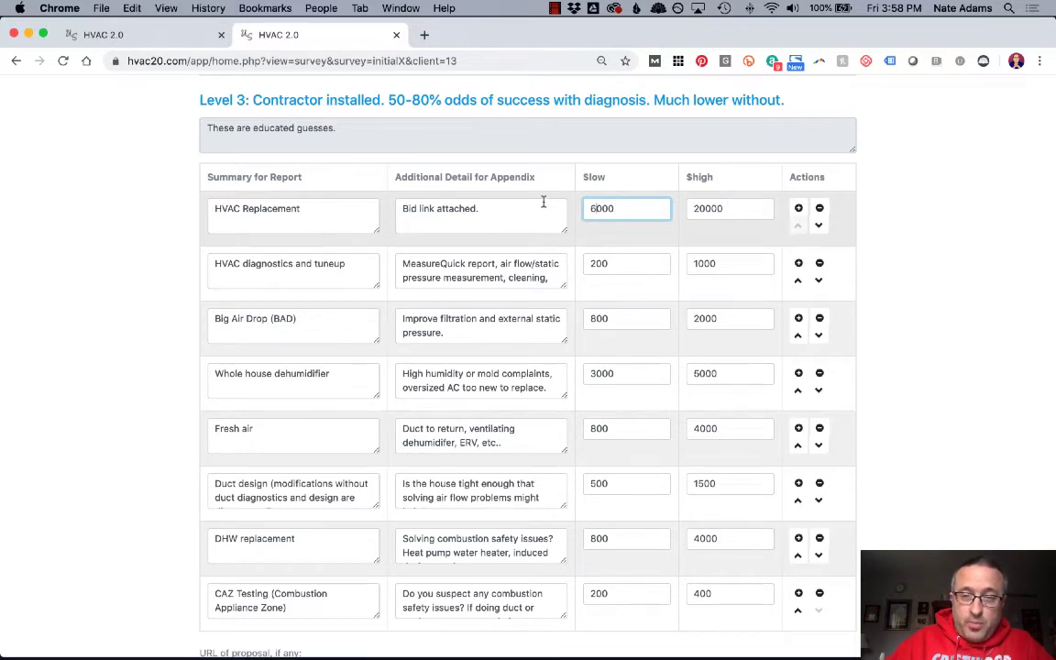
left_click(495, 210)
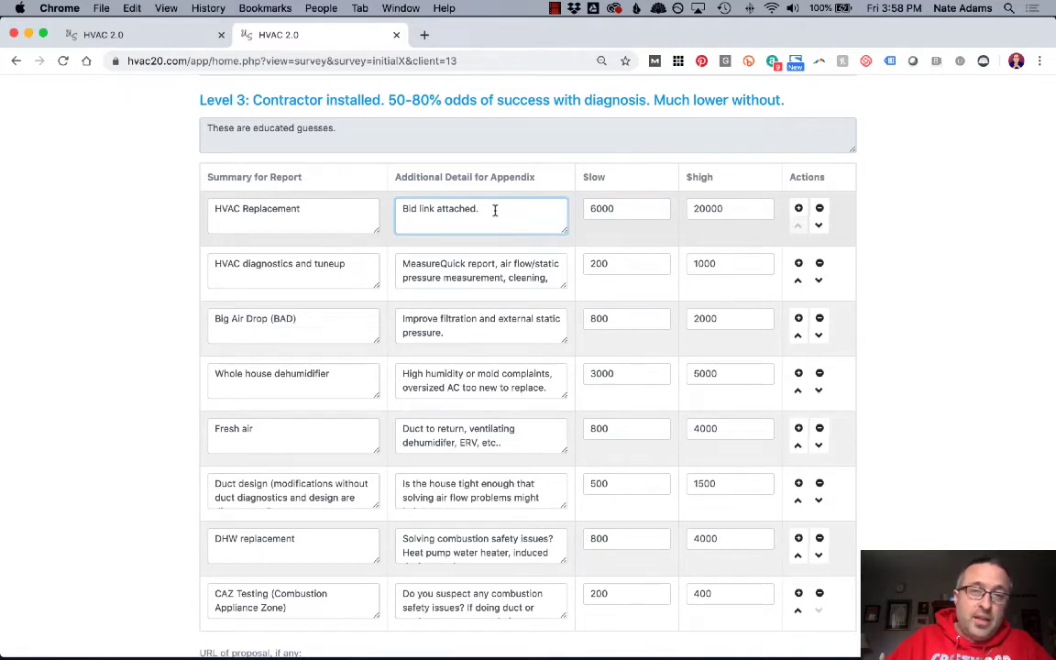
left_click(168, 279)
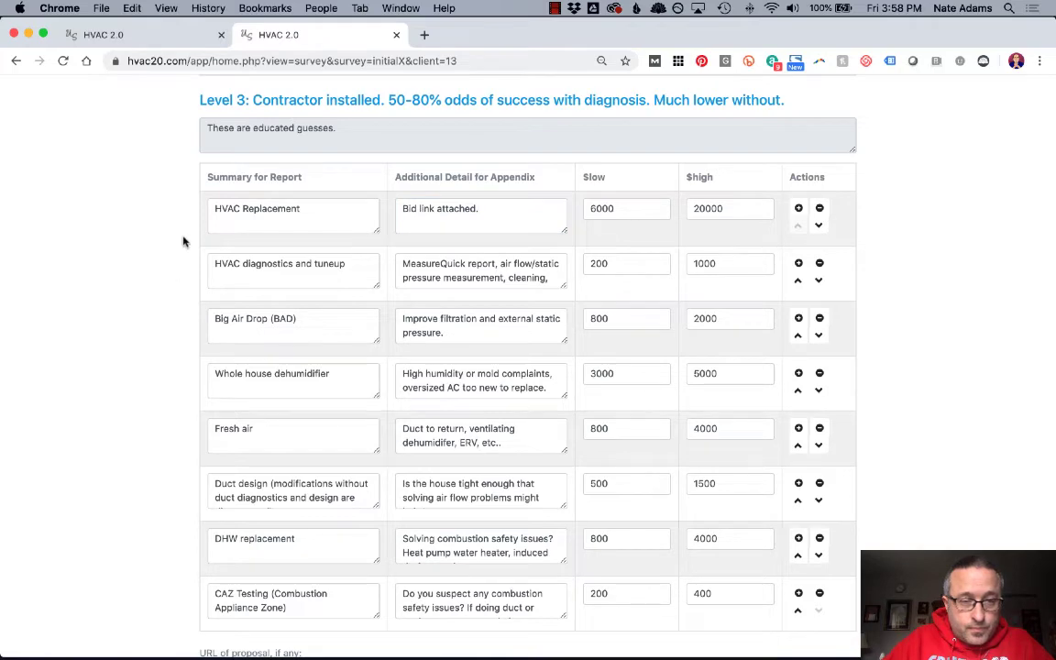
scroll(219, 255, "down", 10)
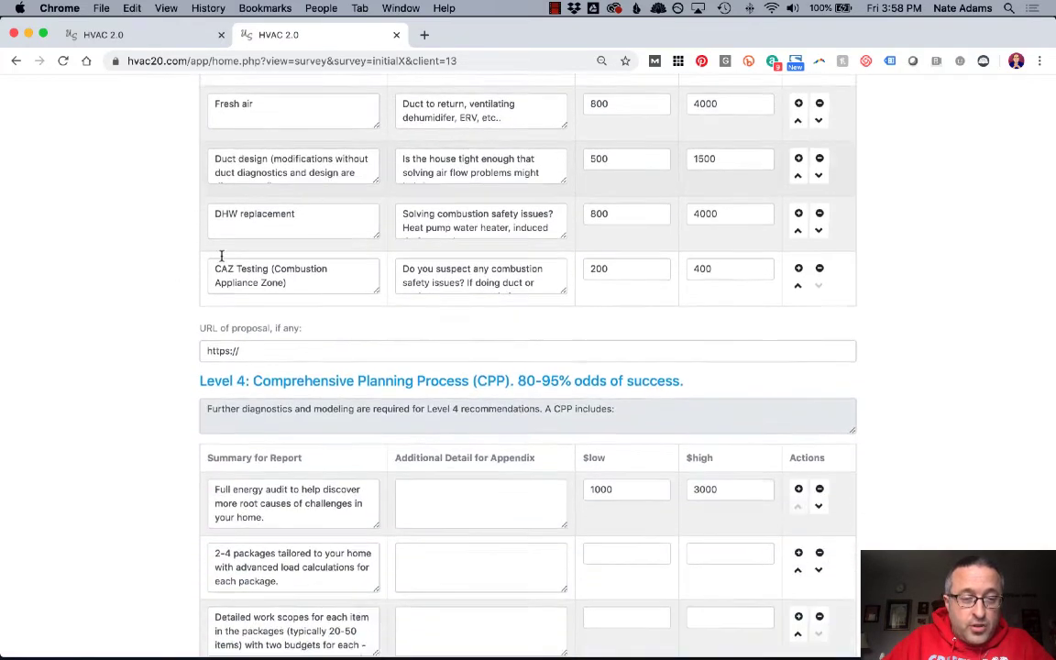
left_click(315, 288)
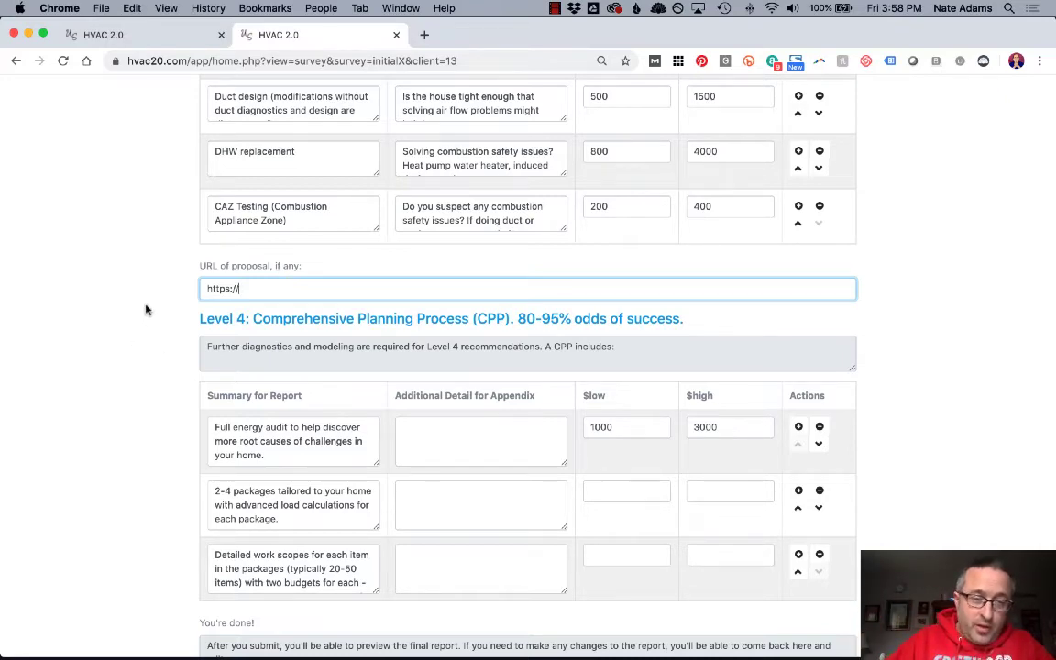
Step: Set both the low and high cost of the full energy audit in Level 4 to 1500
scroll(145, 310, "down", 3)
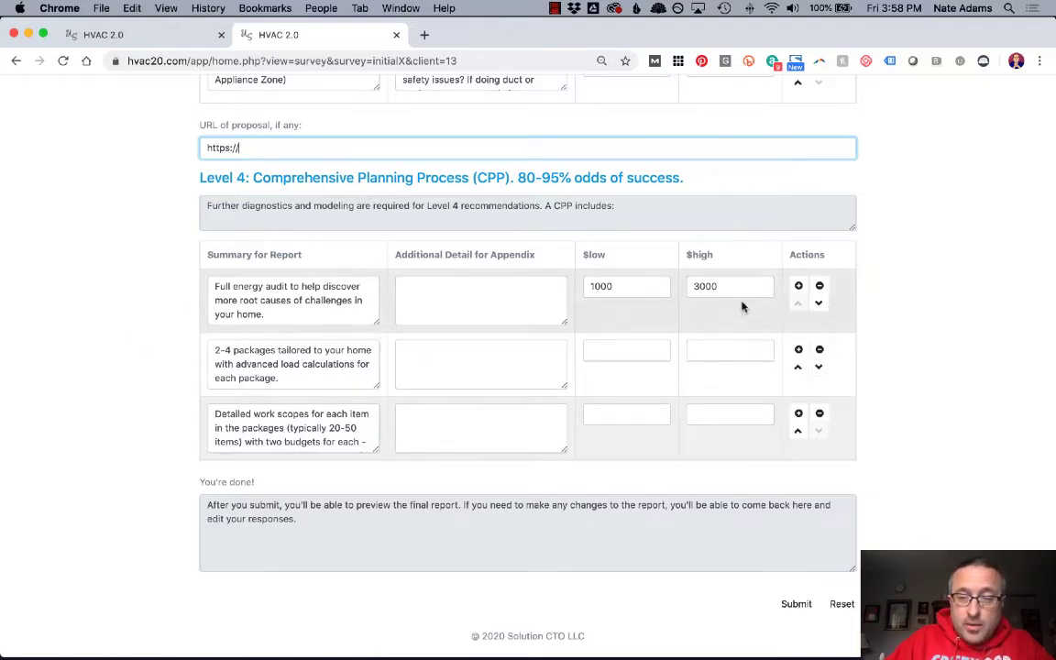
left_click(639, 289)
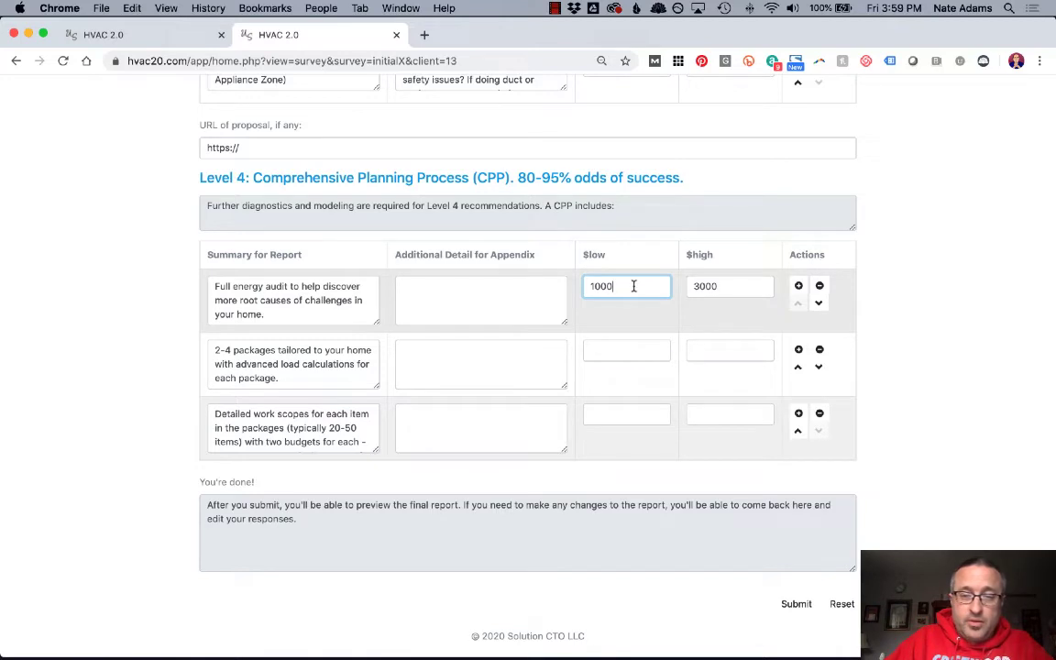
left_click_drag(622, 286, 533, 282)
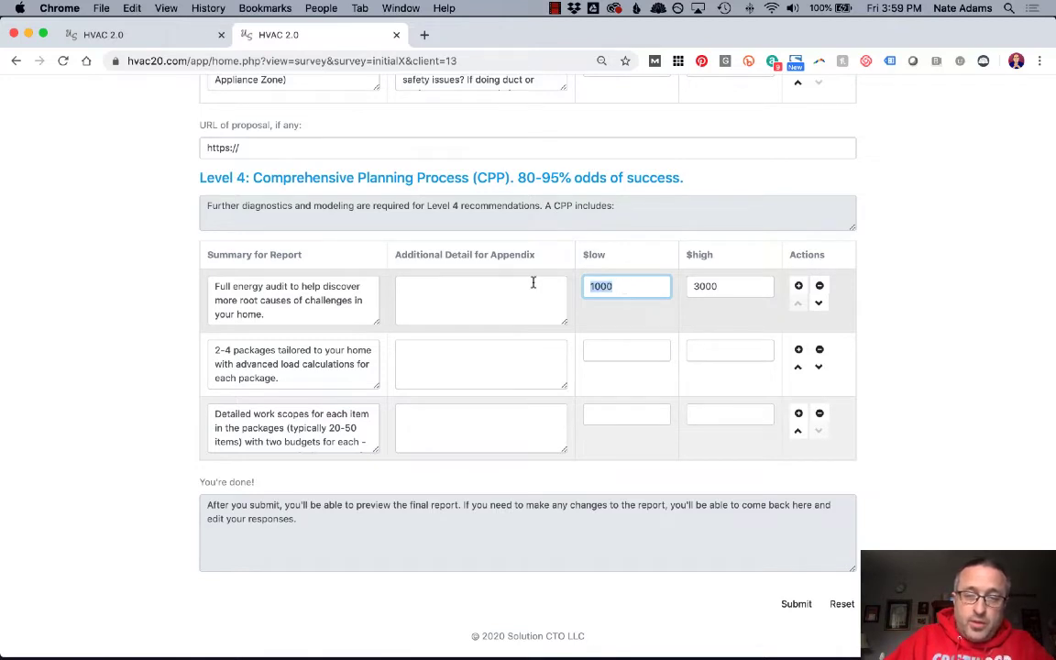
type("15")
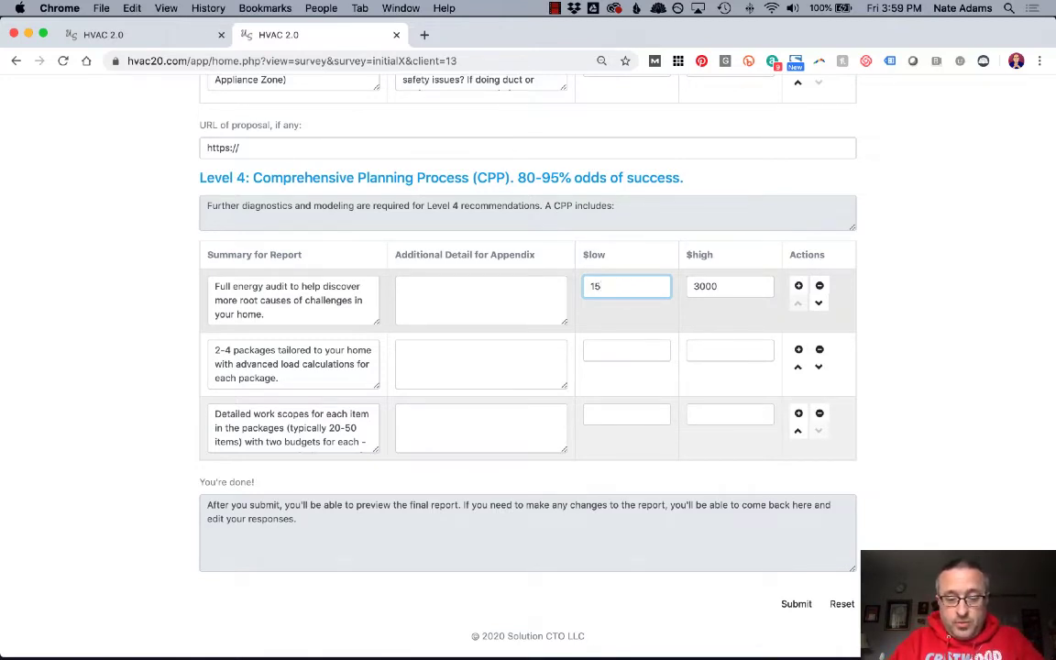
key("Tab")
type("1500")
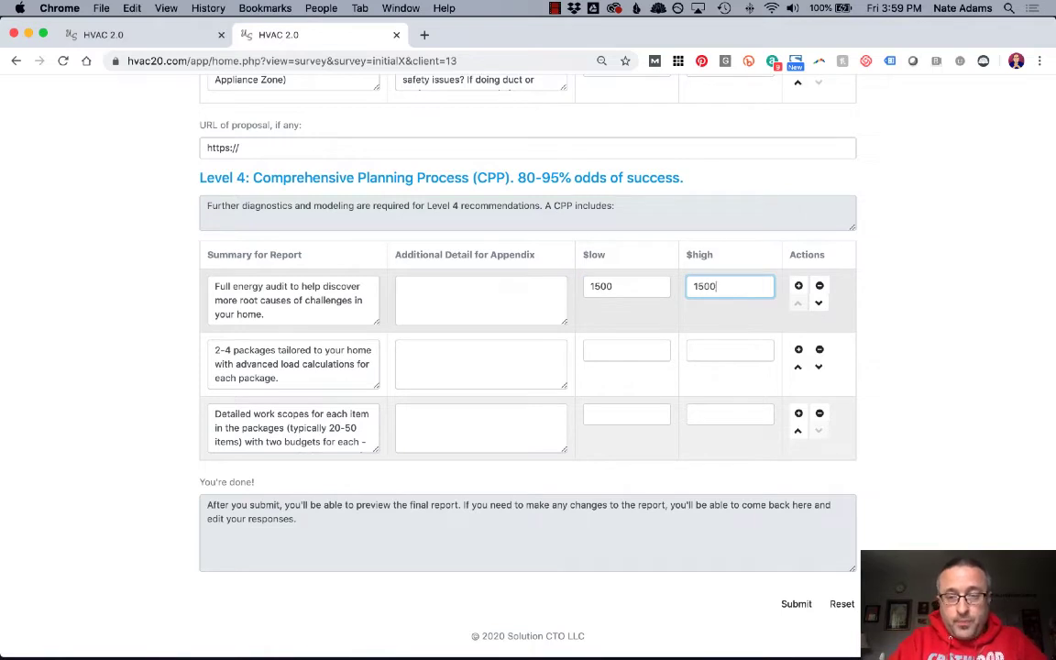
left_click(924, 289)
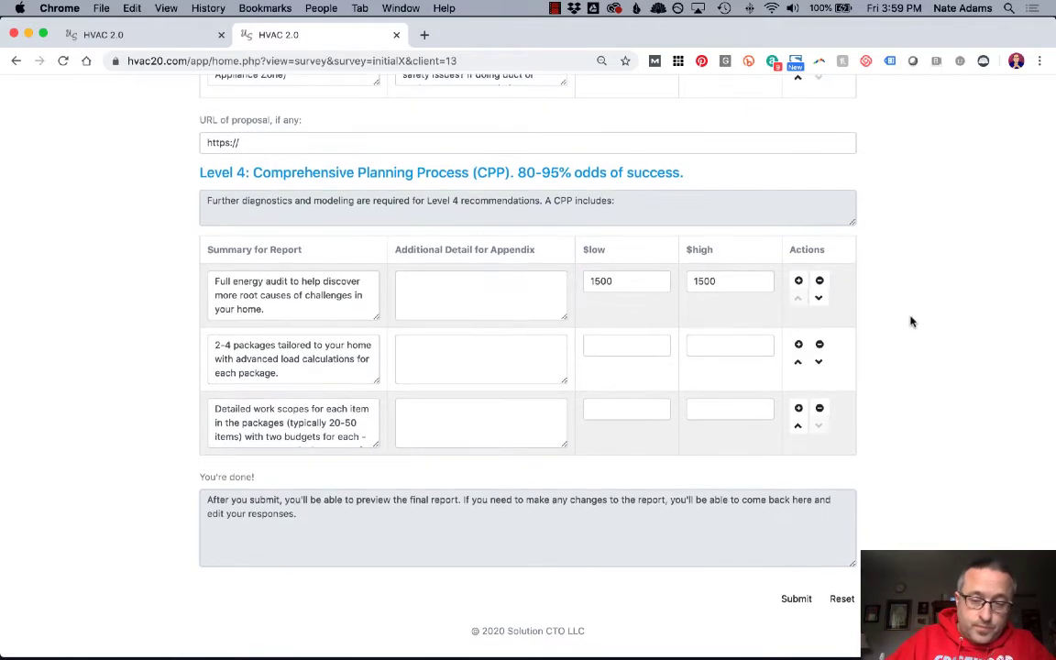
Step: Submit the Consult Analysis and preview the Comfort Consult report from the client's page
left_click(794, 604)
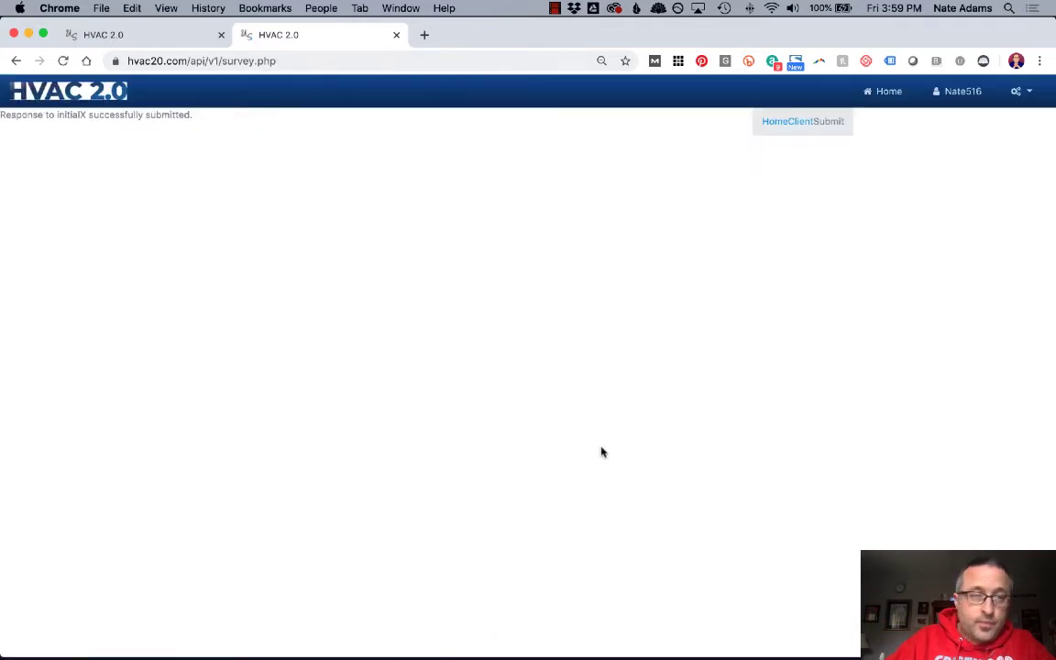
left_click(800, 123)
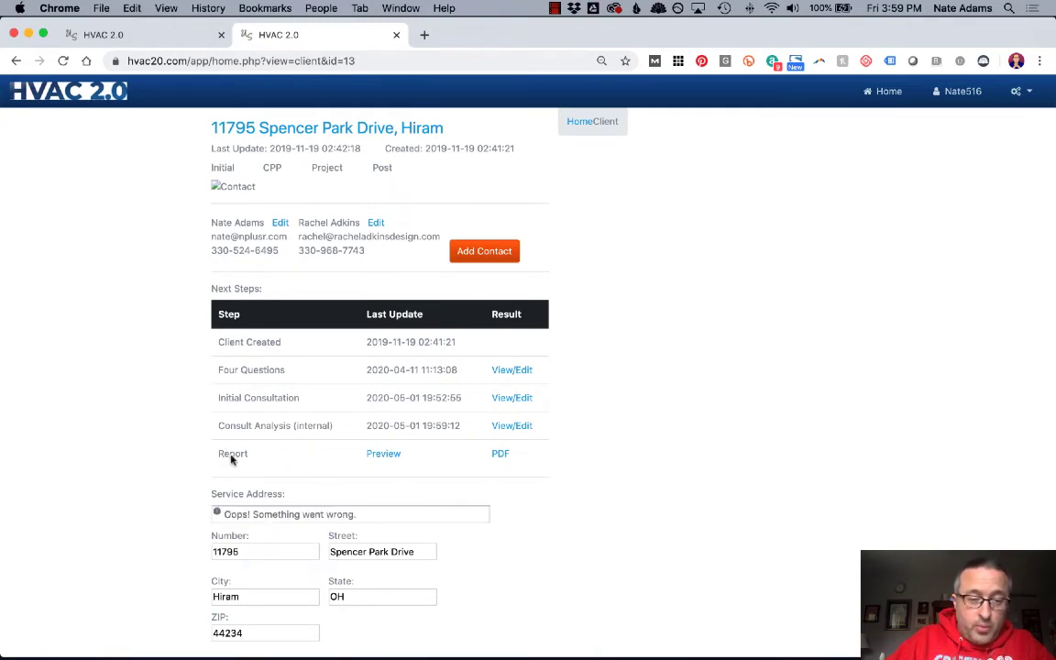
left_click(383, 454)
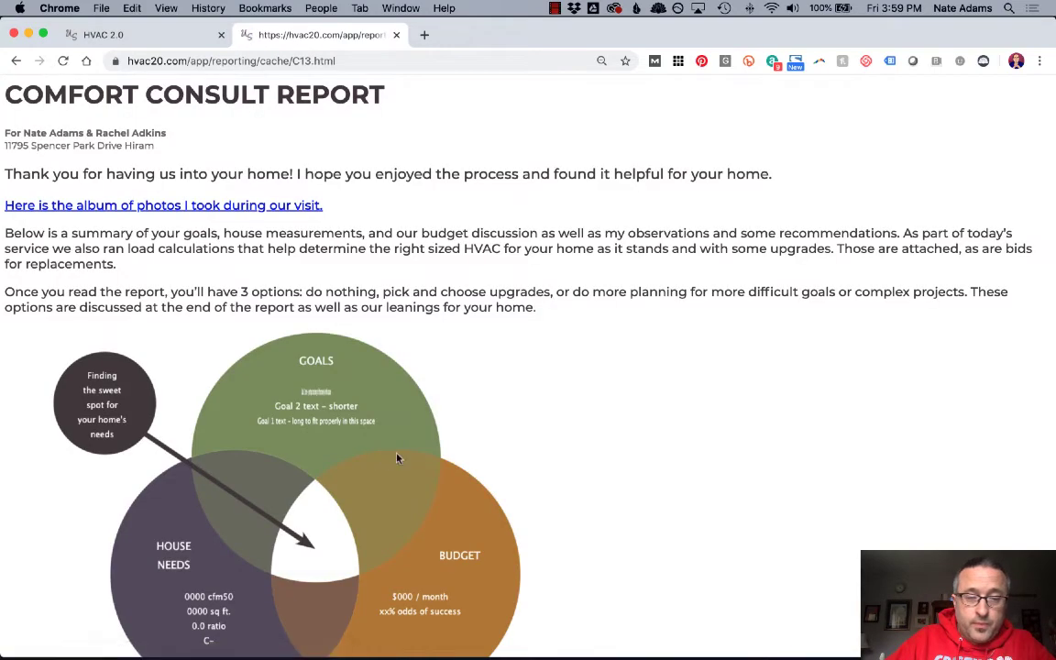
scroll(559, 178, "down", 2)
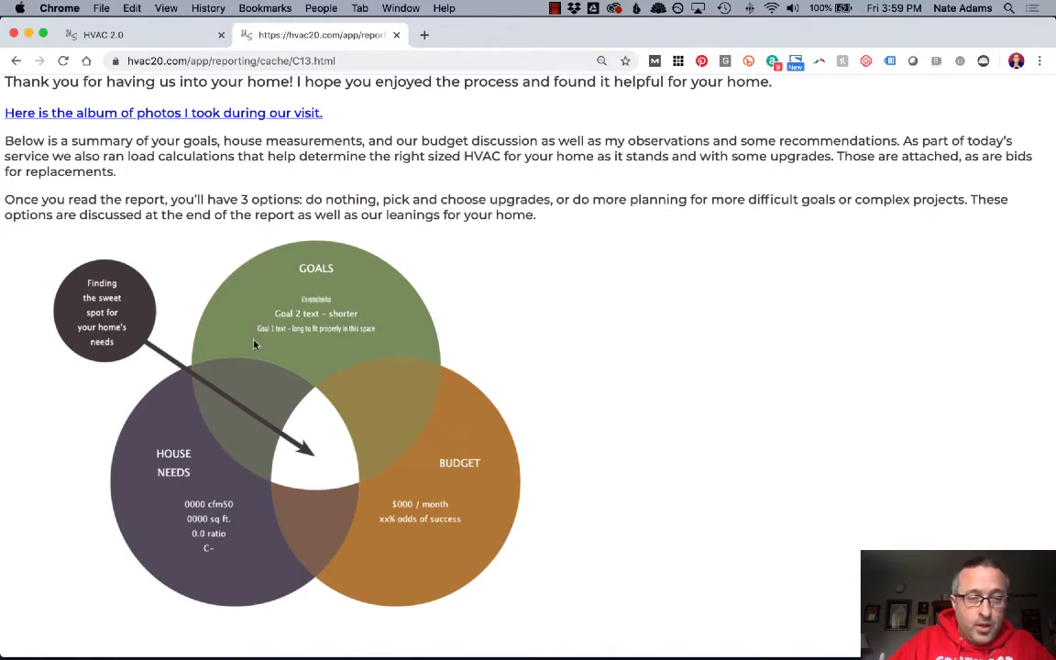
scroll(297, 256, "up", 3)
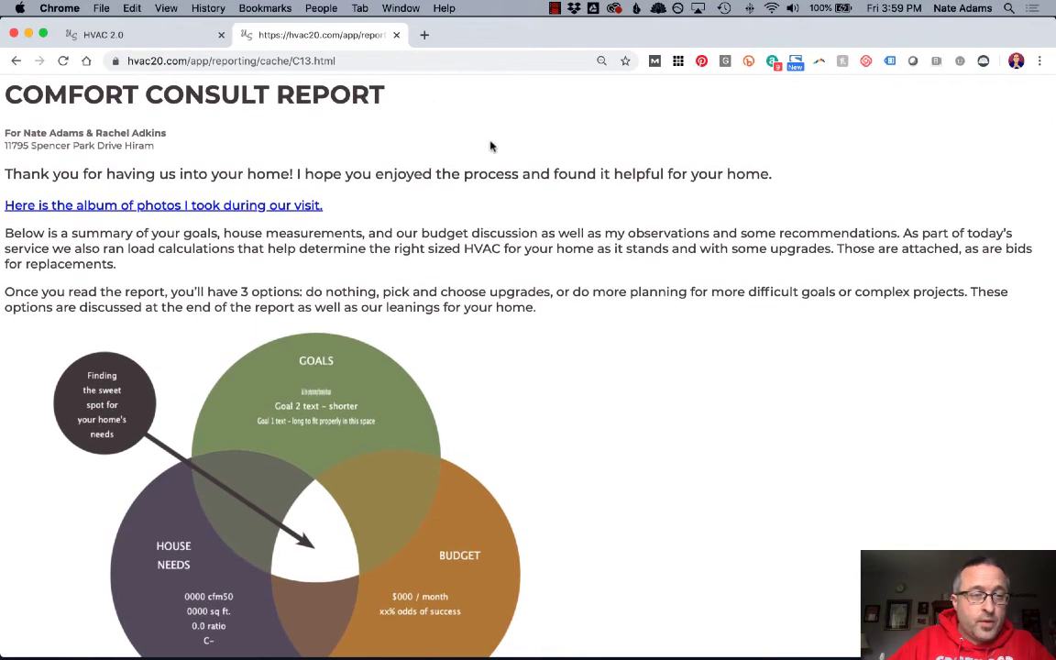
Step: Return to the client's page, open the PDF version of the report and look over its first page
left_click(13, 62)
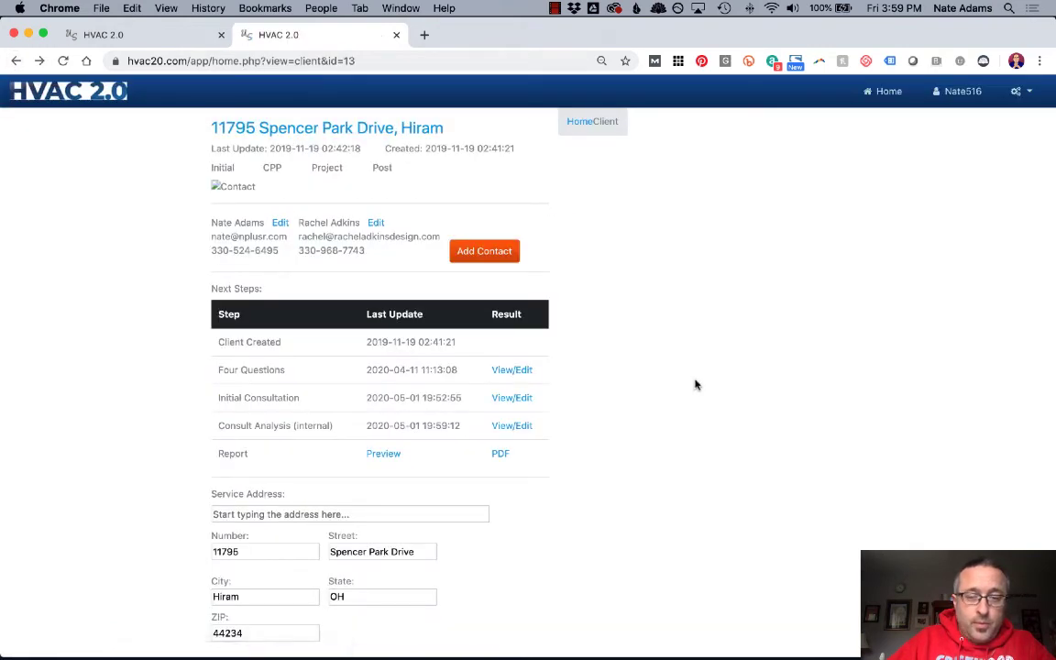
left_click(499, 453)
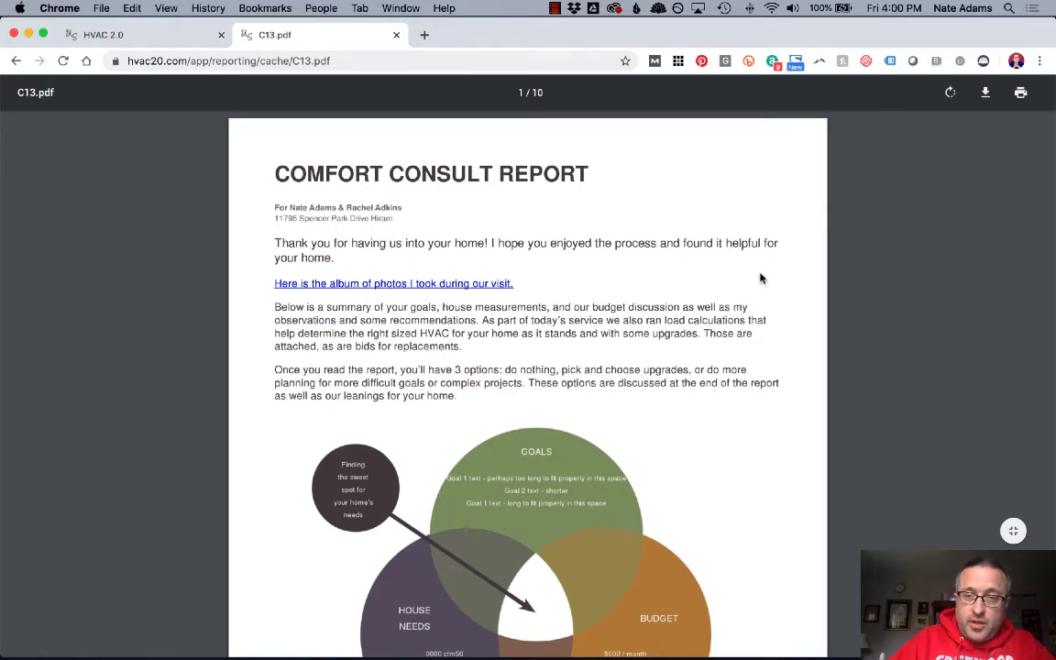
scroll(788, 270, "down", 1)
scroll(788, 270, "down", 5)
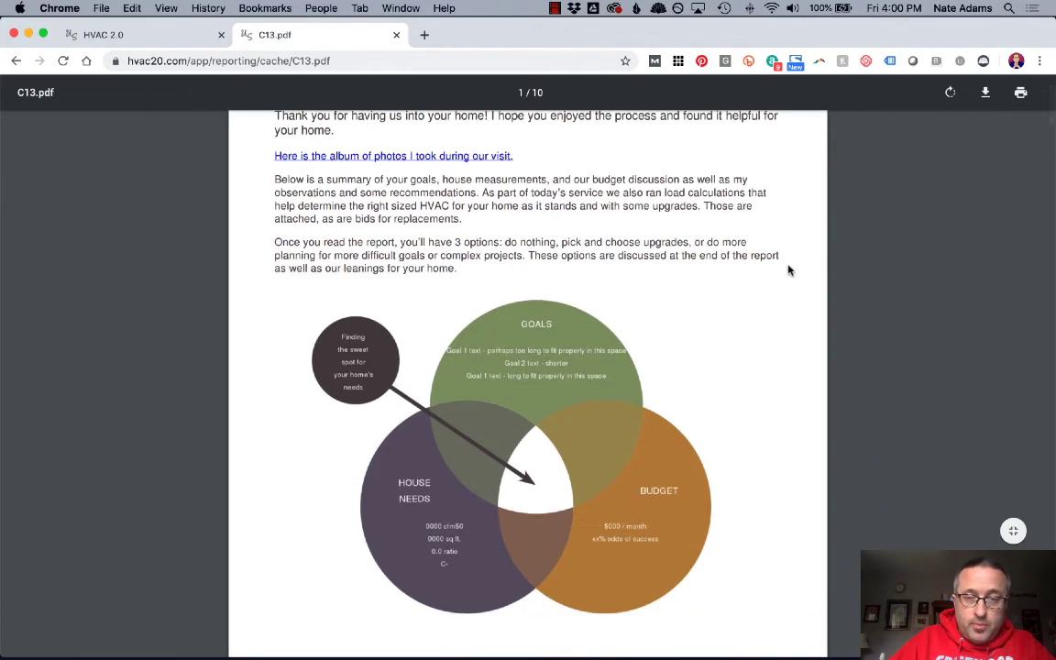
scroll(788, 270, "down", 3)
scroll(788, 267, "up", 8)
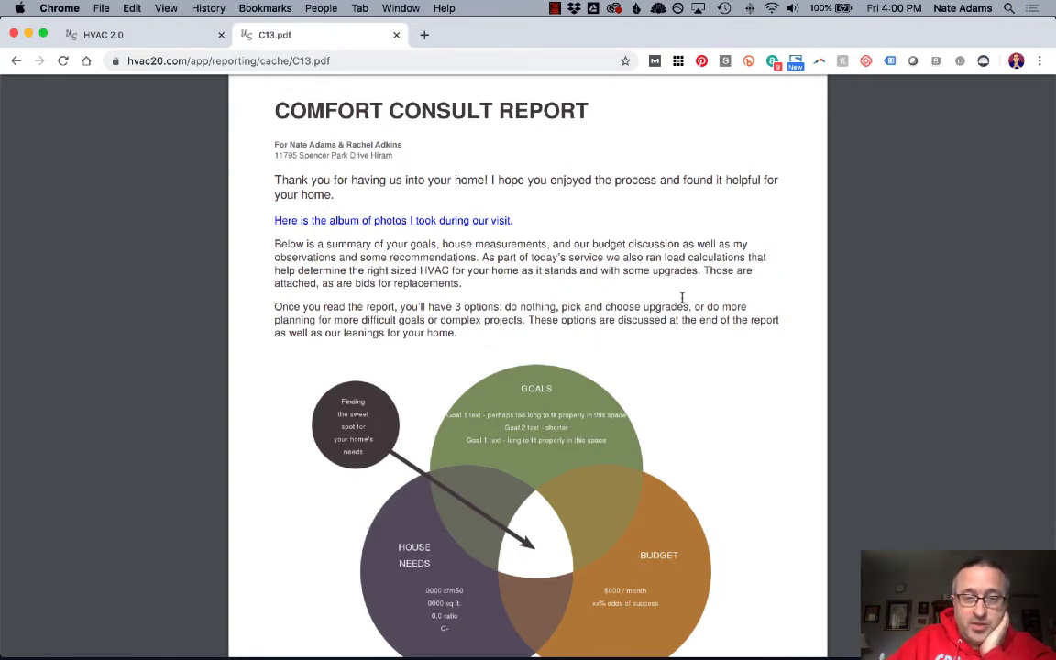
Step: Read through the PDF report's next steps, report sections, goals spectrums and house leakage page
scroll(682, 298, "down", 10)
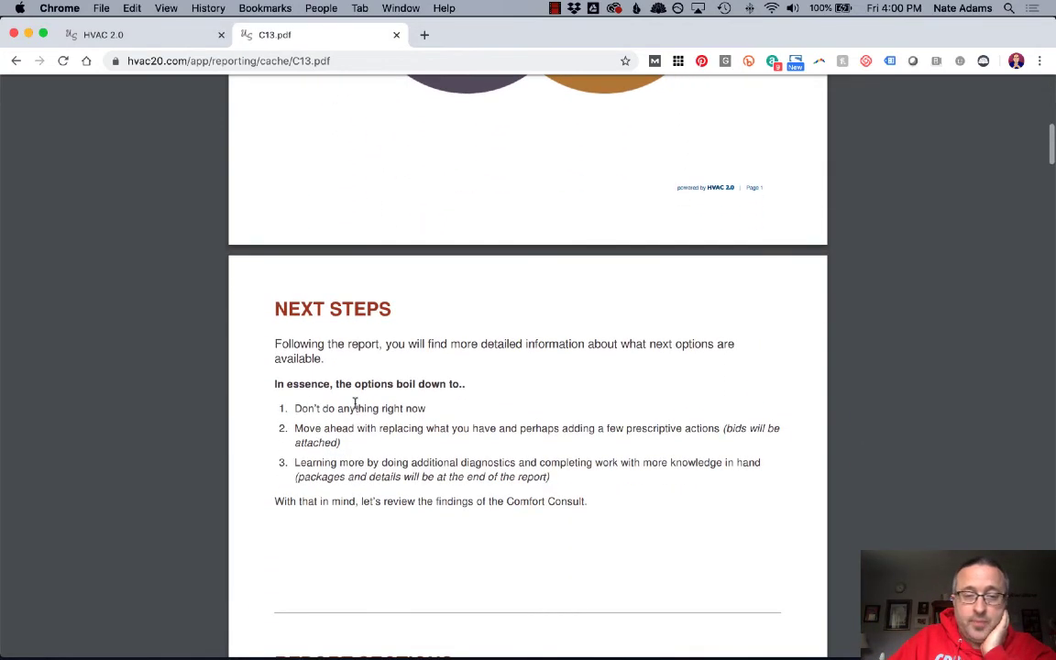
scroll(480, 403, "down", 5)
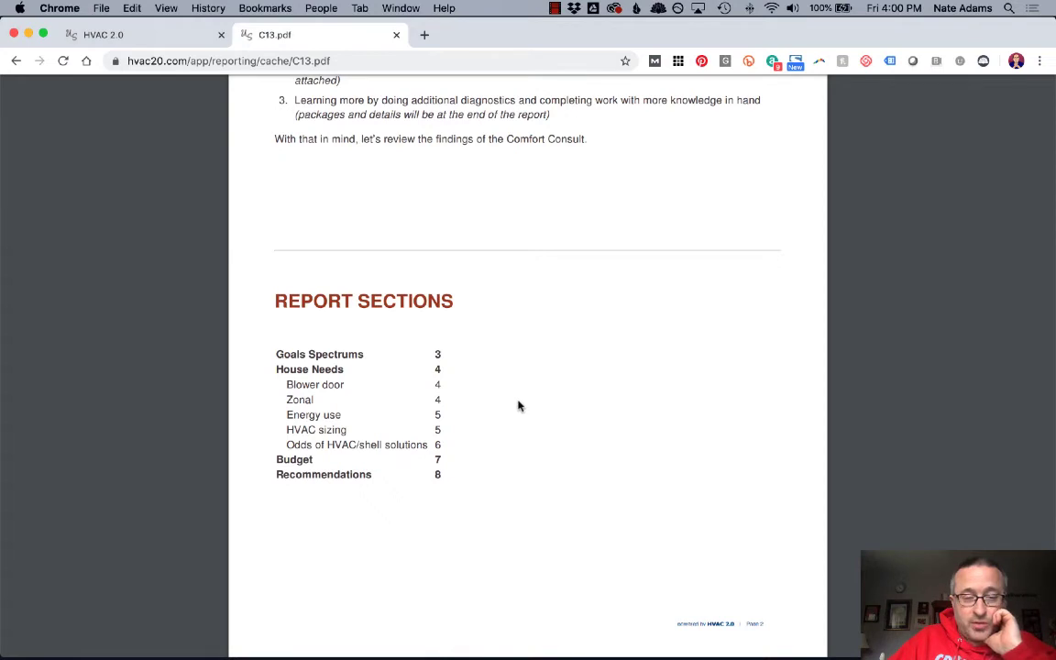
scroll(641, 368, "down", 5)
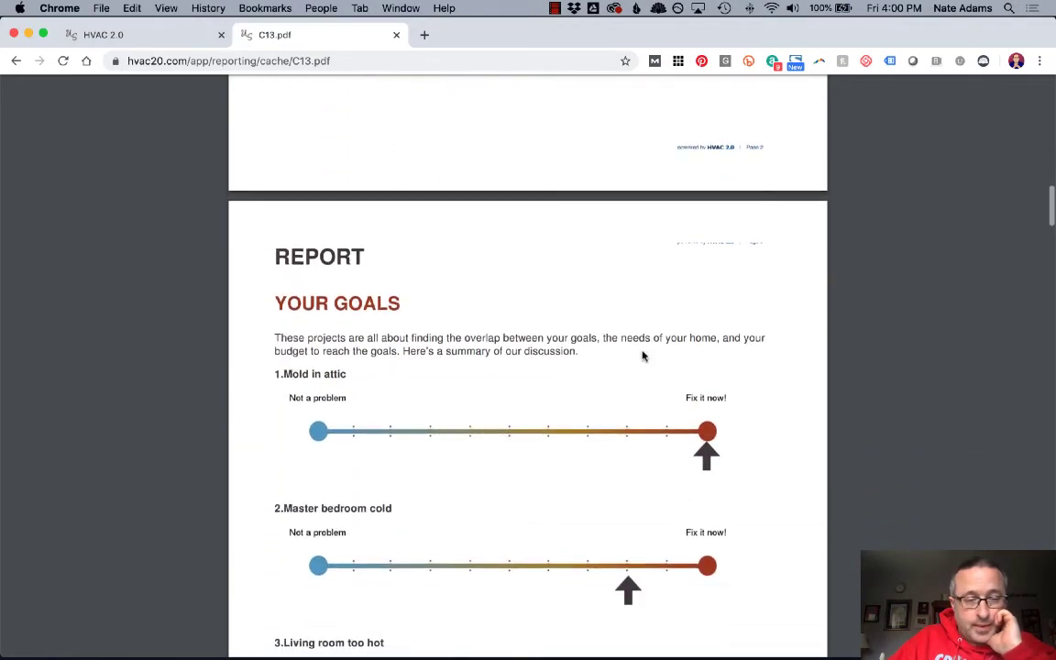
scroll(642, 355, "down", 3)
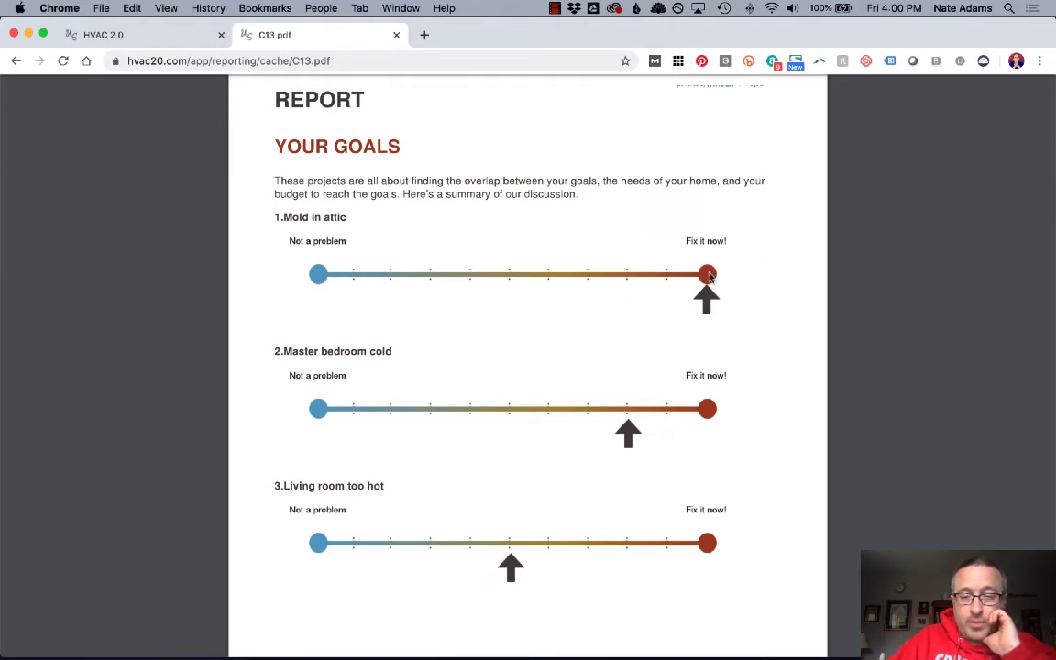
scroll(717, 316, "down", 10)
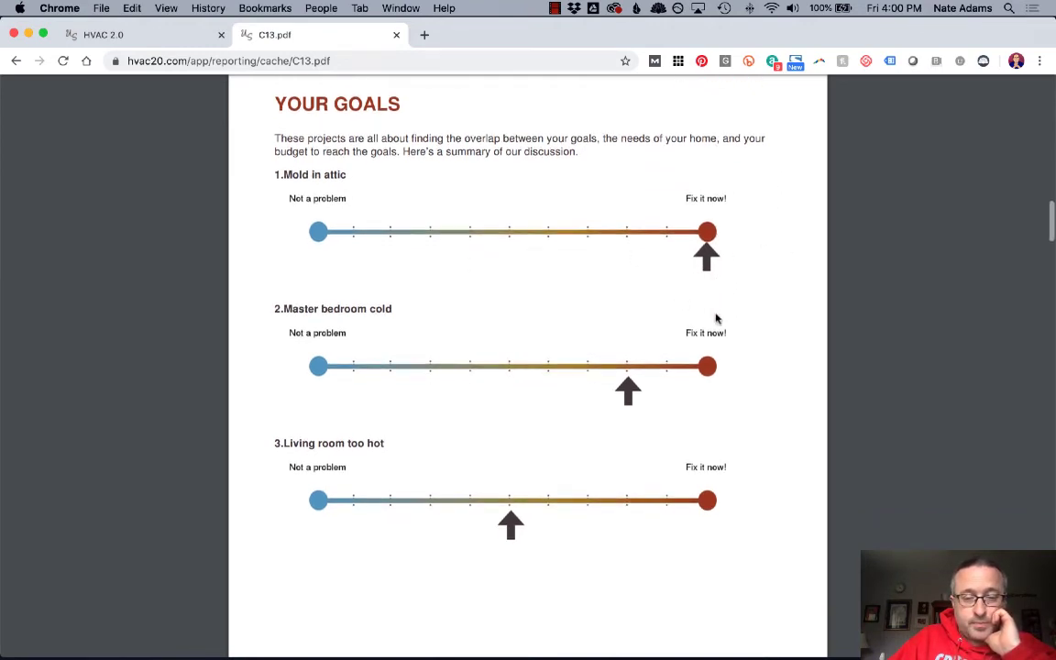
scroll(715, 317, "down", 5)
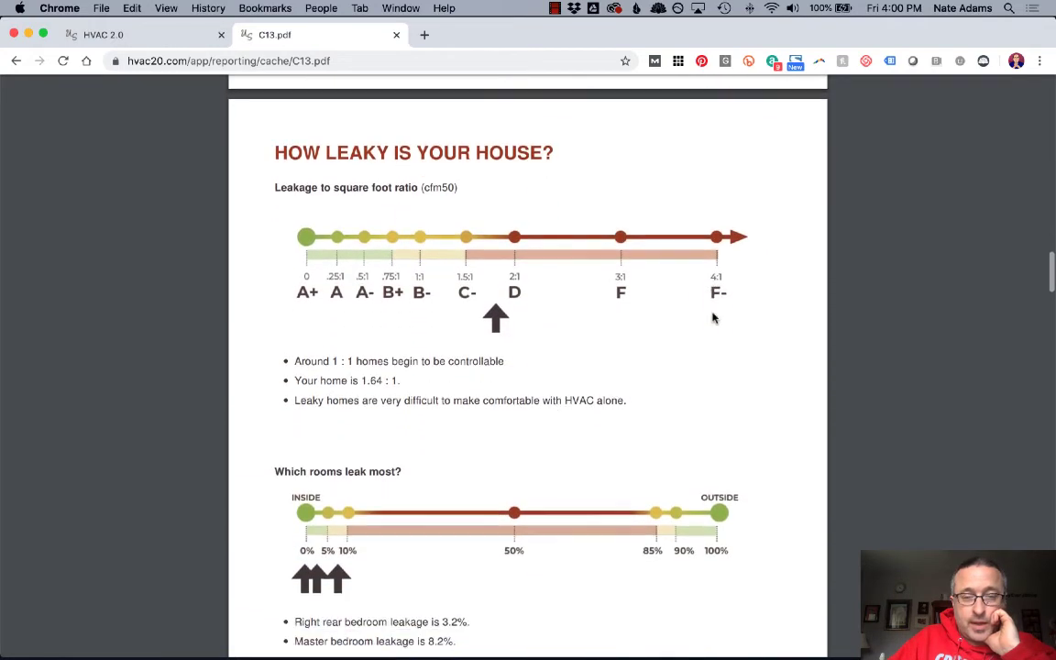